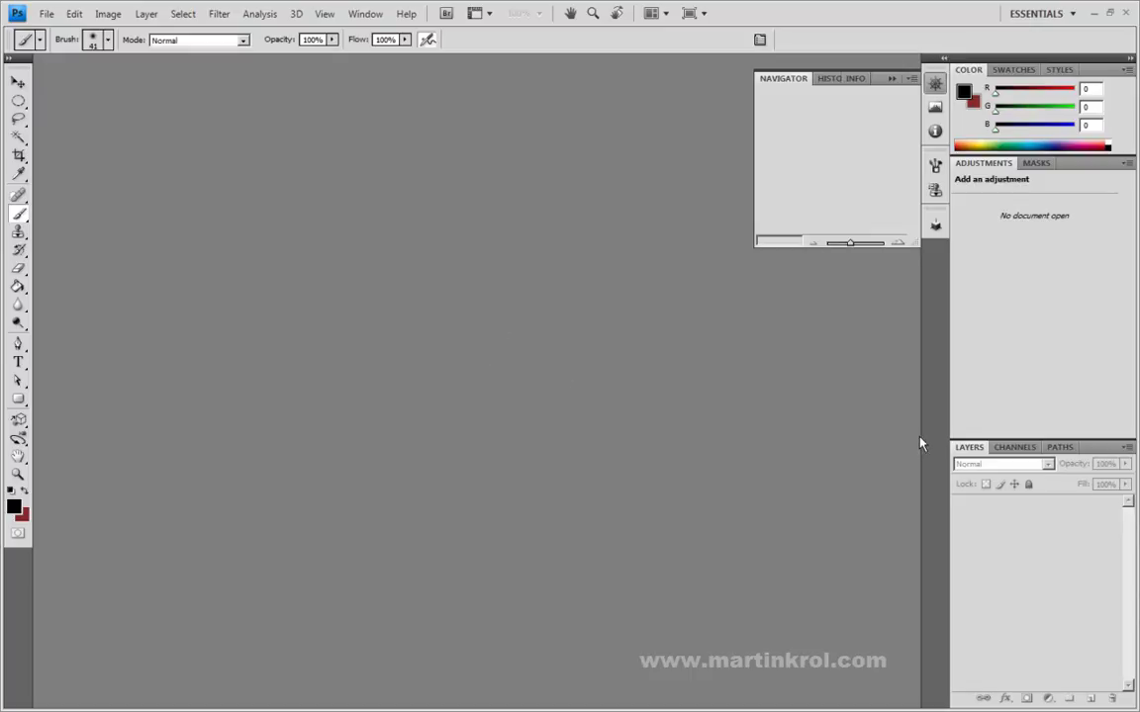
Move and shrink the textures folder window so it sits over Photoshop
{"action": "left_click_drag", "start_coordinate": [1008, 99], "coordinate": [270, 95]}
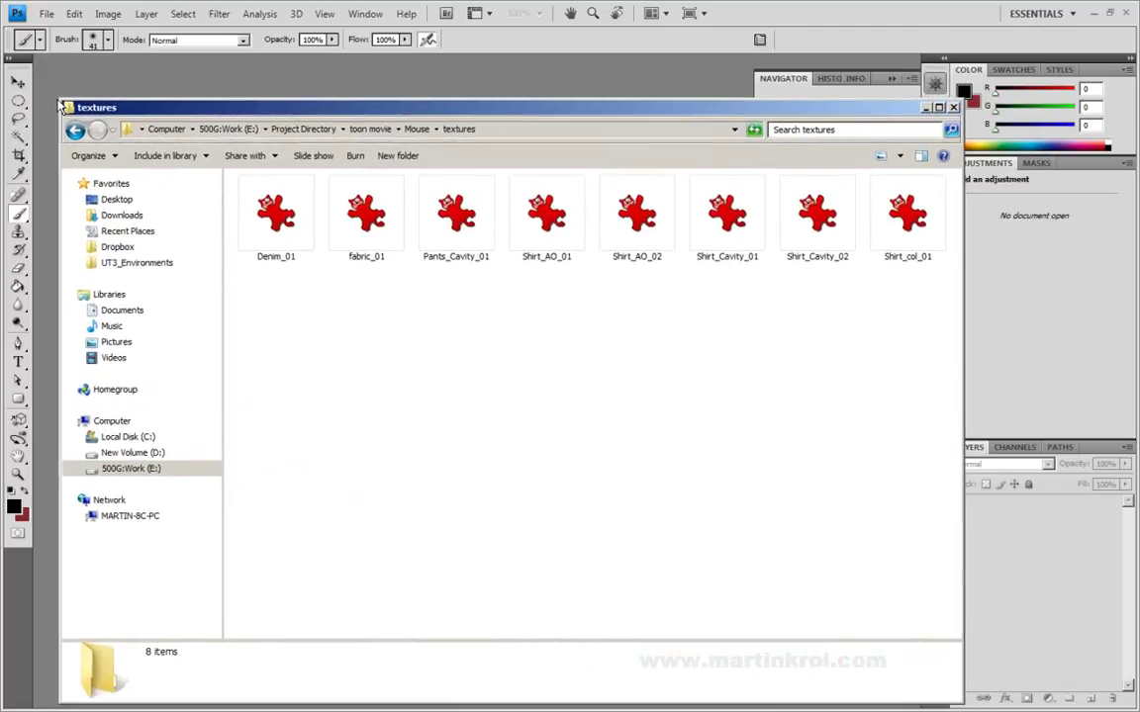
{"action": "left_click_drag", "start_coordinate": [56, 99], "coordinate": [369, 280]}
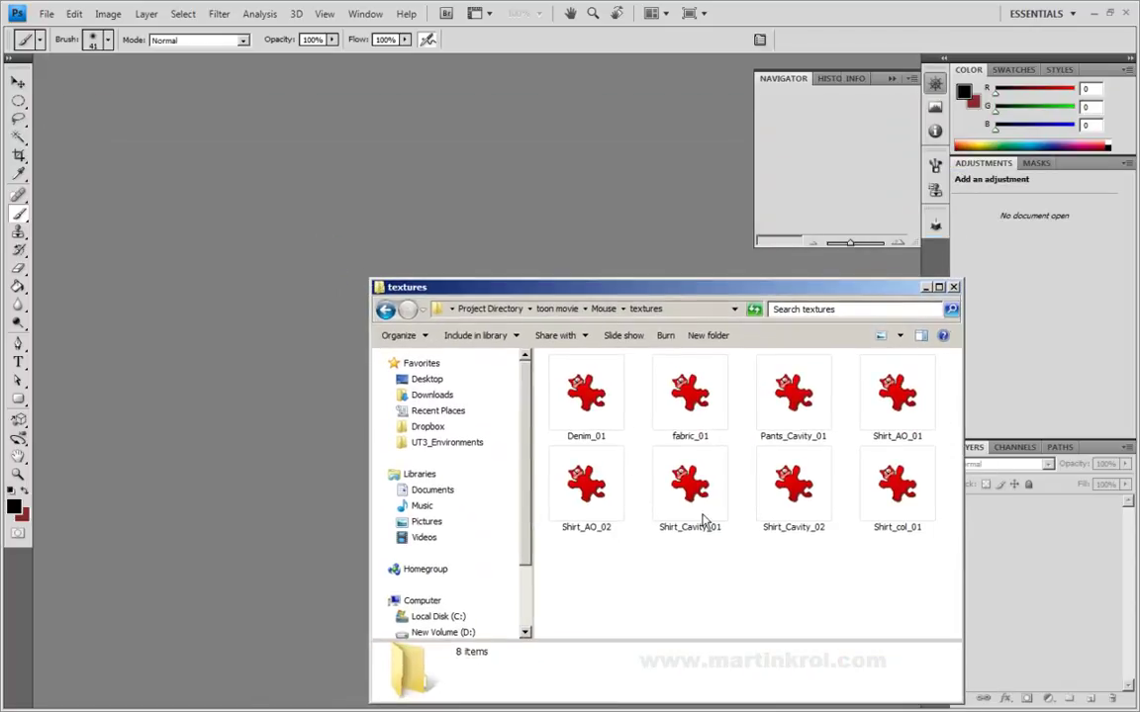
{"action": "left_click_drag", "start_coordinate": [760, 288], "coordinate": [717, 272]}
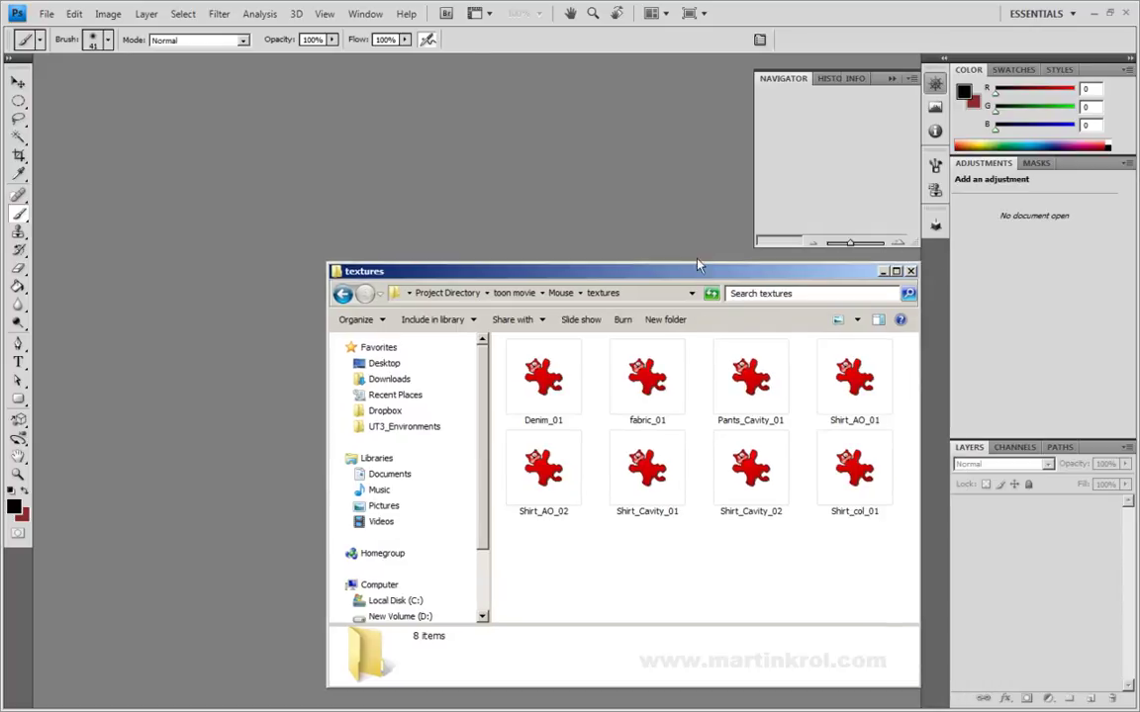
Select Shirt_Cavity_02, Shirt_AO_02 and Pants_Cavity_01 and drop them into Photoshop
{"action": "left_click", "coordinate": [744, 457]}
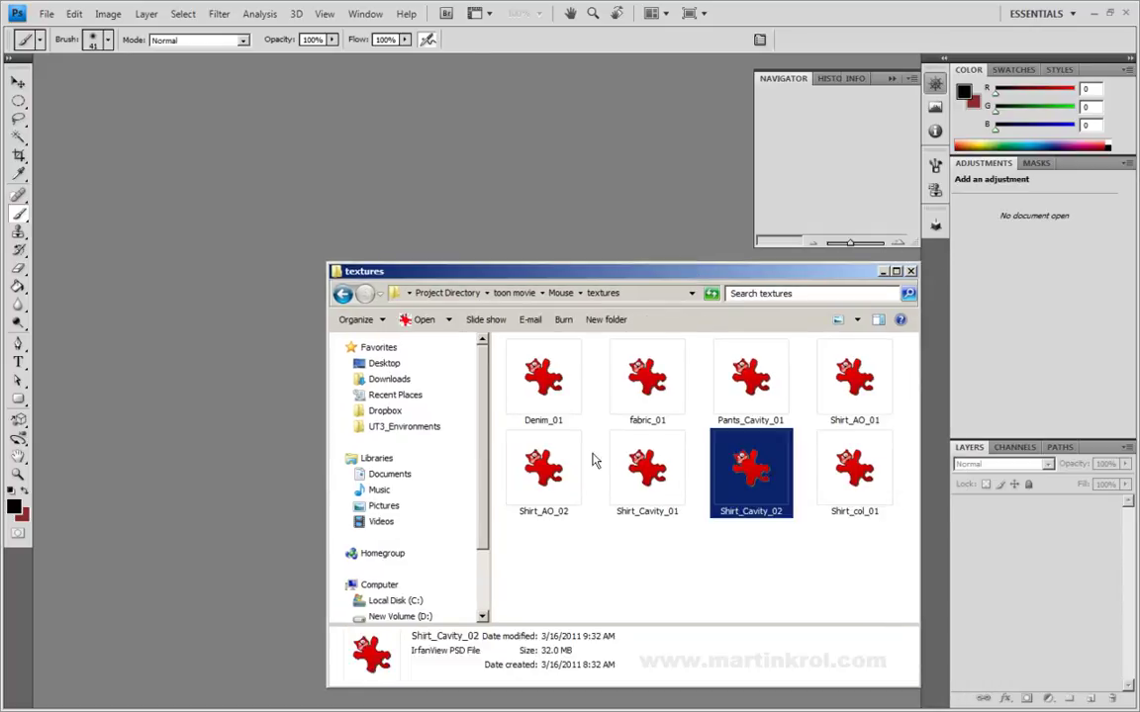
{"action": "left_click", "coordinate": [555, 460], "text": "ctrl"}
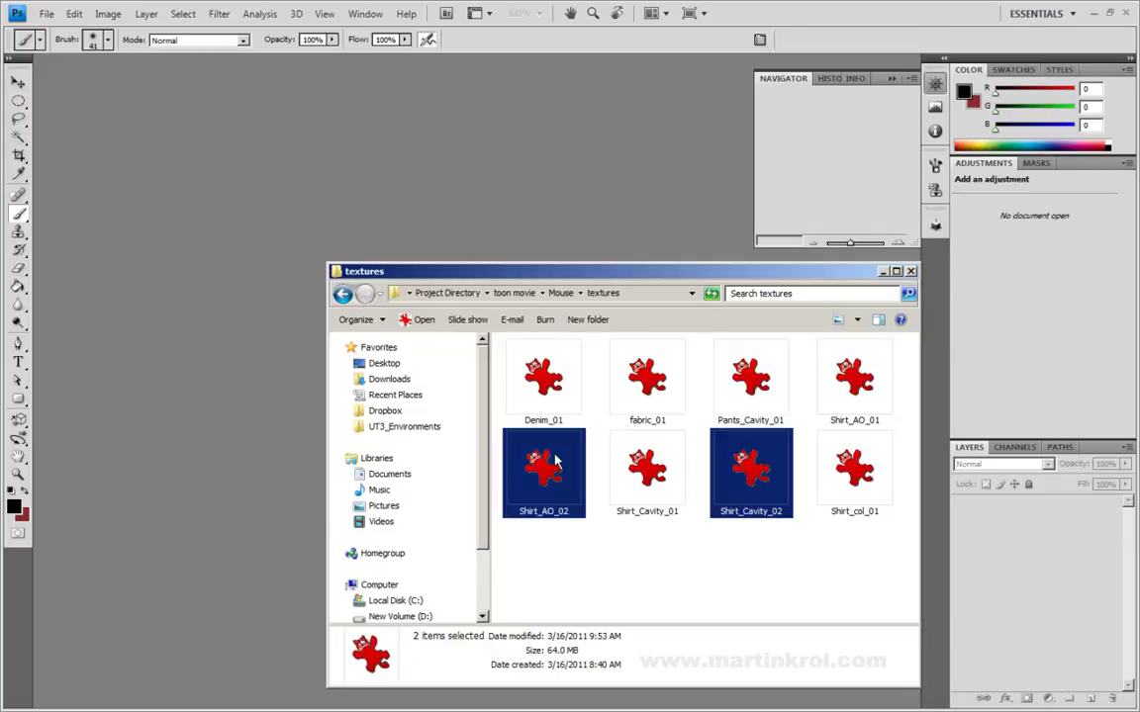
{"action": "left_click", "coordinate": [753, 378], "text": "ctrl"}
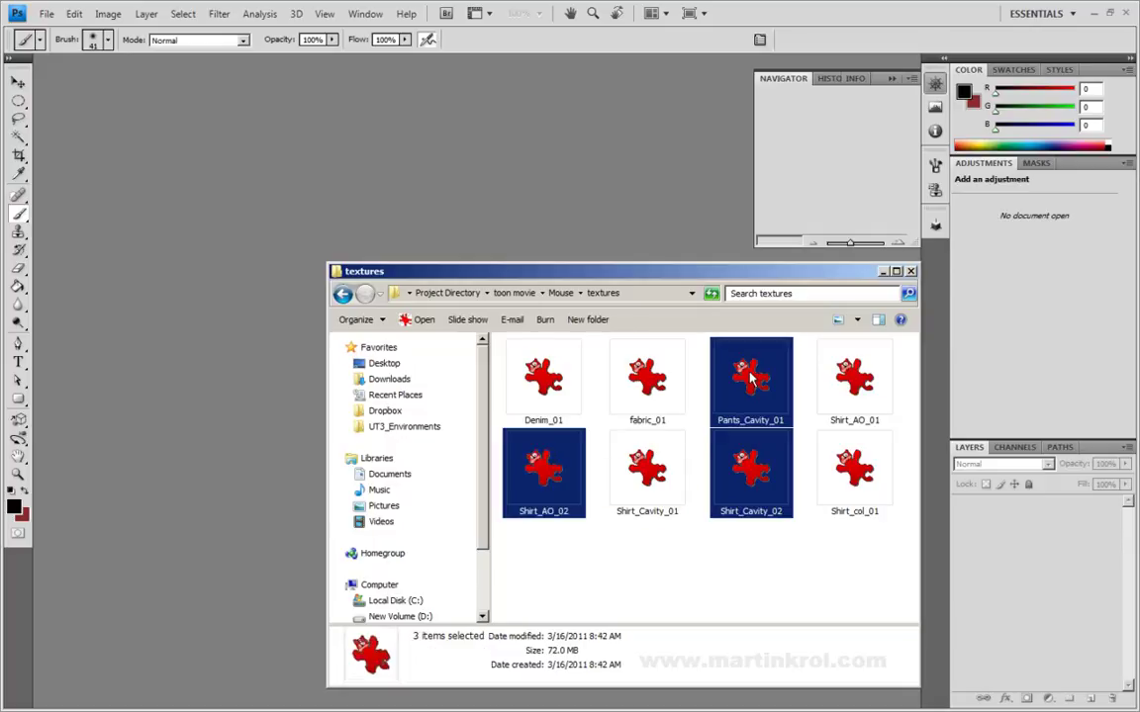
{"action": "left_click_drag", "start_coordinate": [752, 389], "coordinate": [483, 393]}
{"action": "left_click_drag", "start_coordinate": [229, 296], "coordinate": [228, 295]}
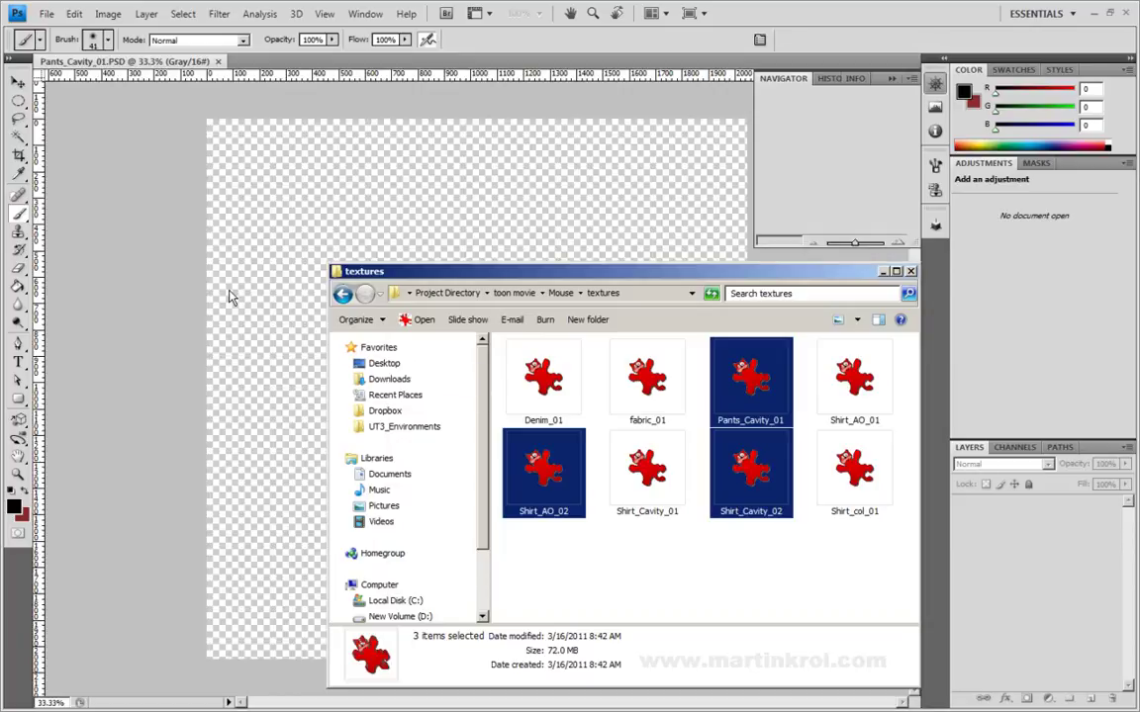
Copy the whole Shirt_Cavity_02 canvas and paste it into Shirt_AO_02 as Layer 1
{"action": "left_click", "coordinate": [881, 272]}
{"action": "left_click", "coordinate": [388, 60]}
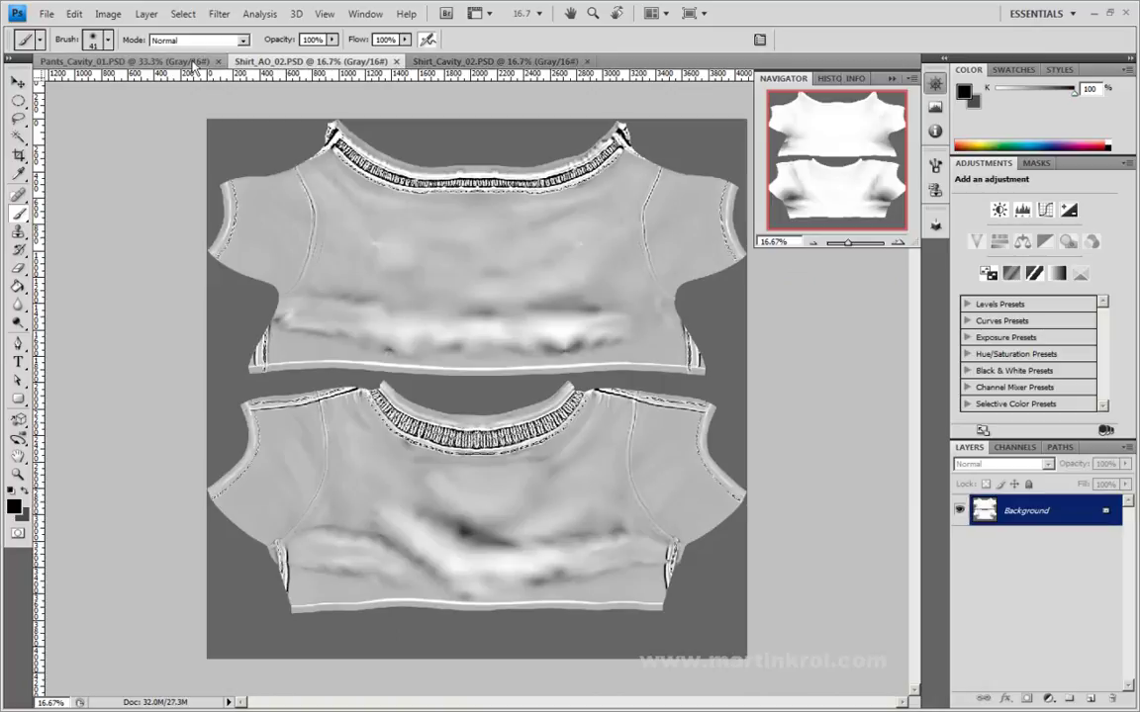
{"action": "left_click", "coordinate": [158, 62]}
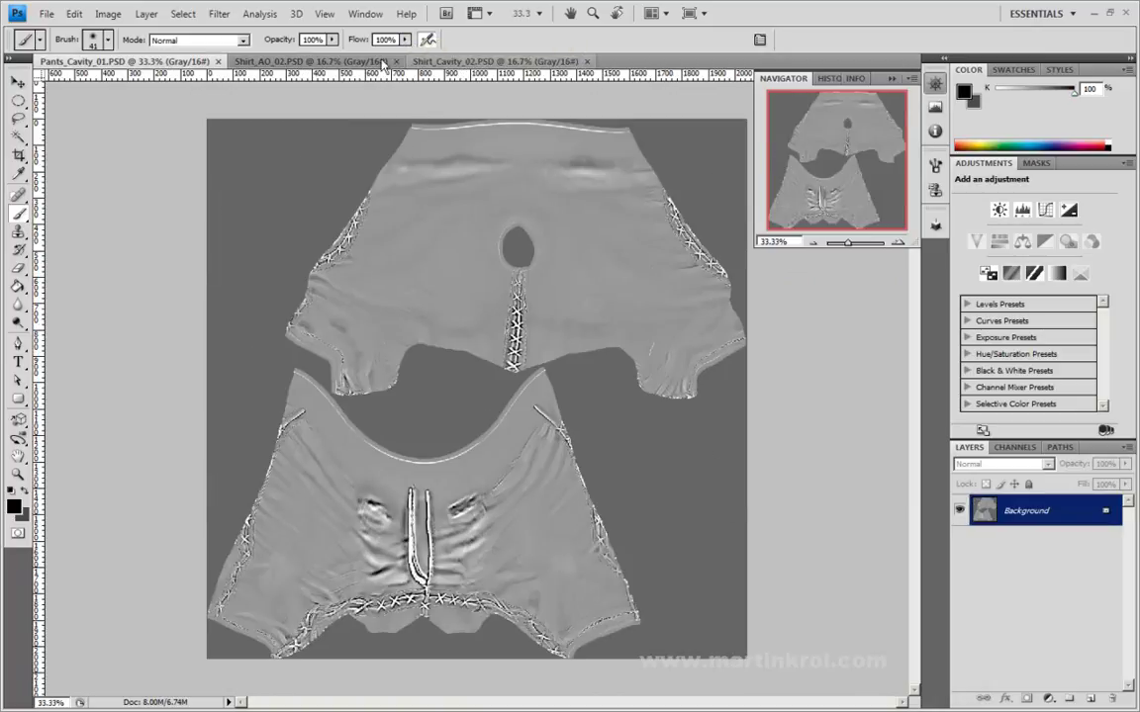
{"action": "left_click", "coordinate": [461, 63]}
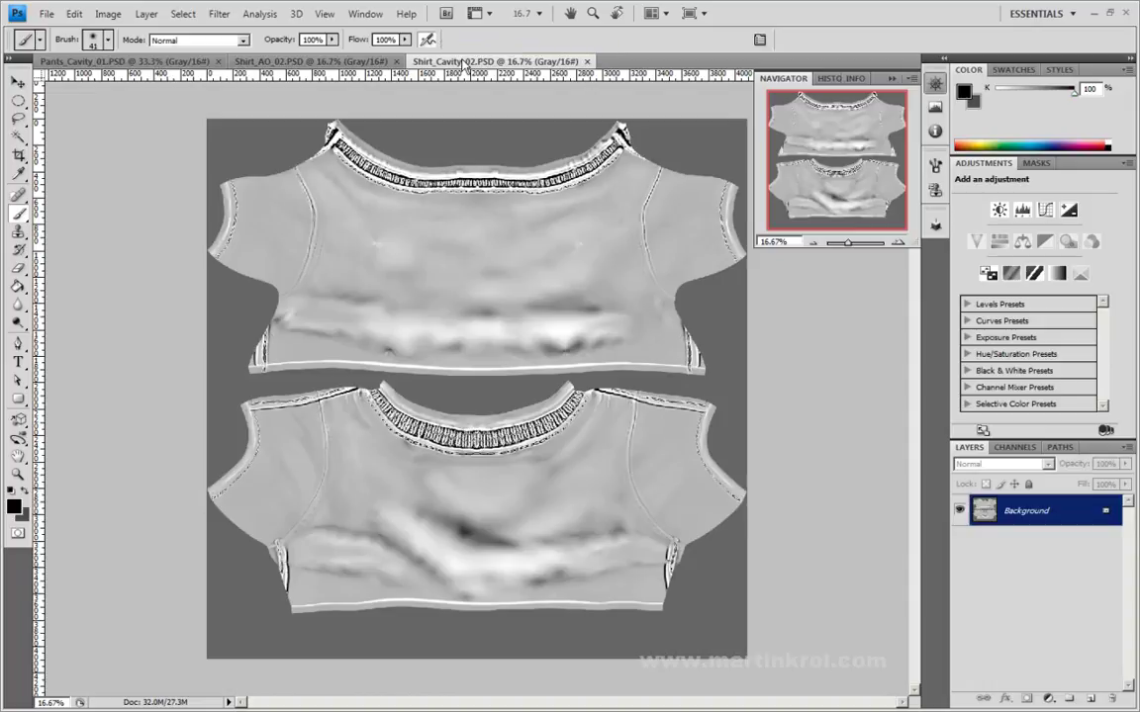
{"action": "key", "text": "ctrl+a"}
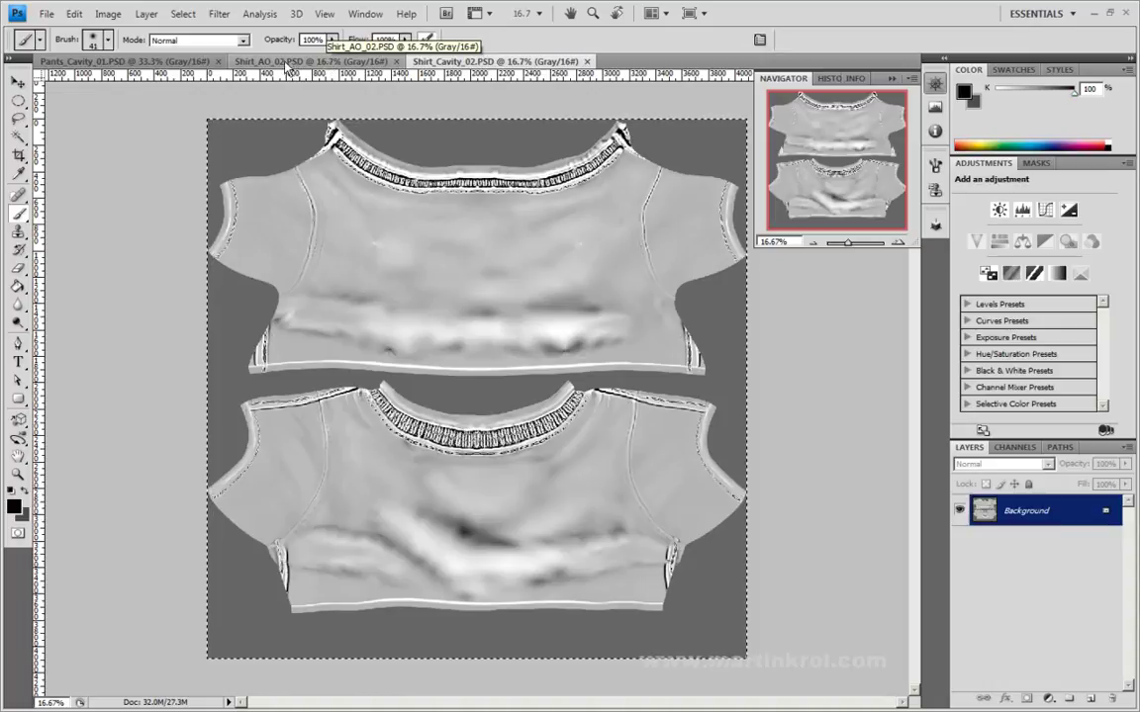
{"action": "left_click", "coordinate": [290, 65]}
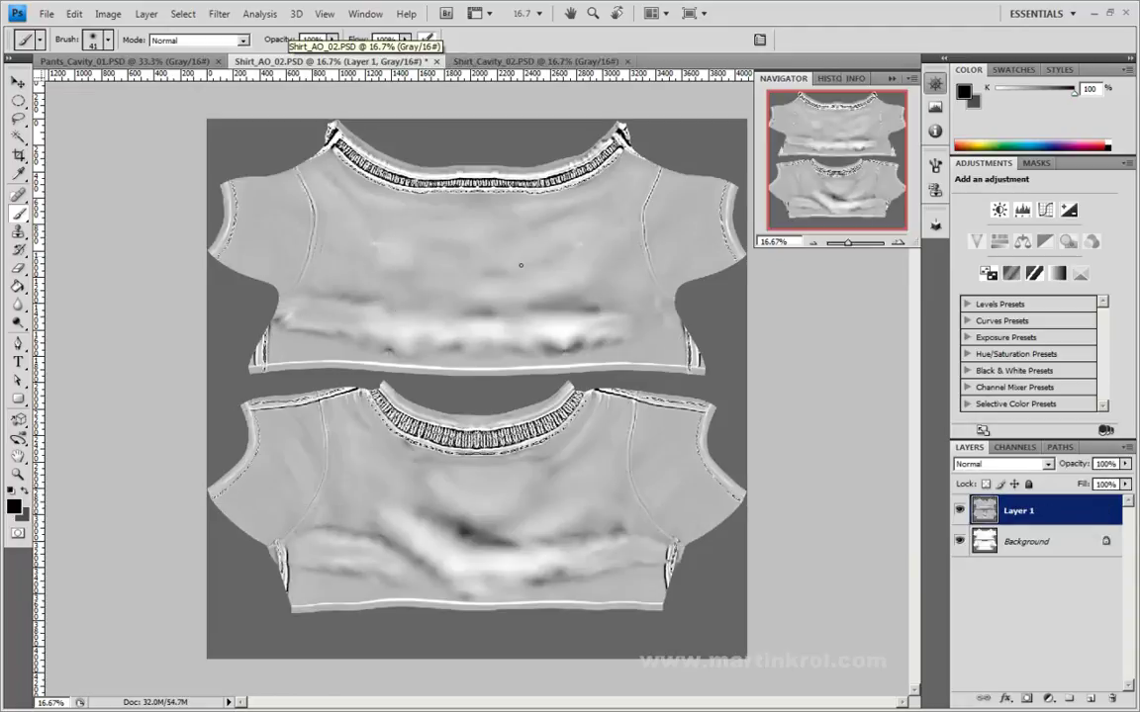
Close the Shirt_Cavity_02 document
{"action": "left_click", "coordinate": [534, 61]}
{"action": "key", "text": "ctrl+a"}
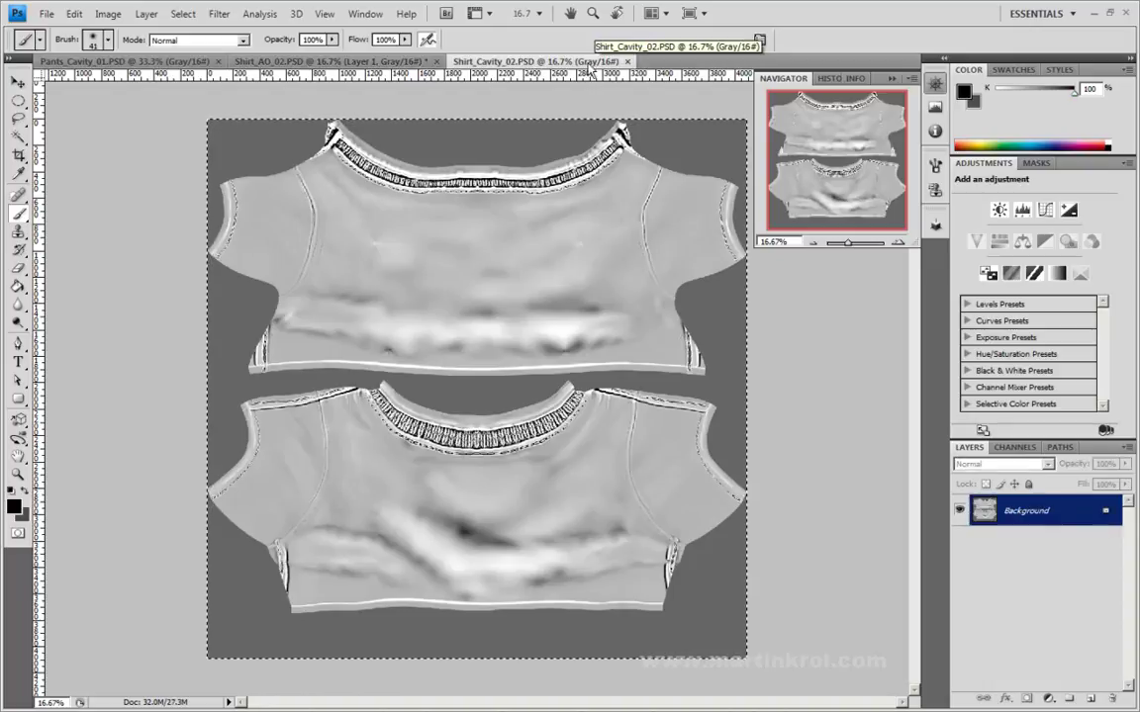
{"action": "key", "text": "ctrl+w"}
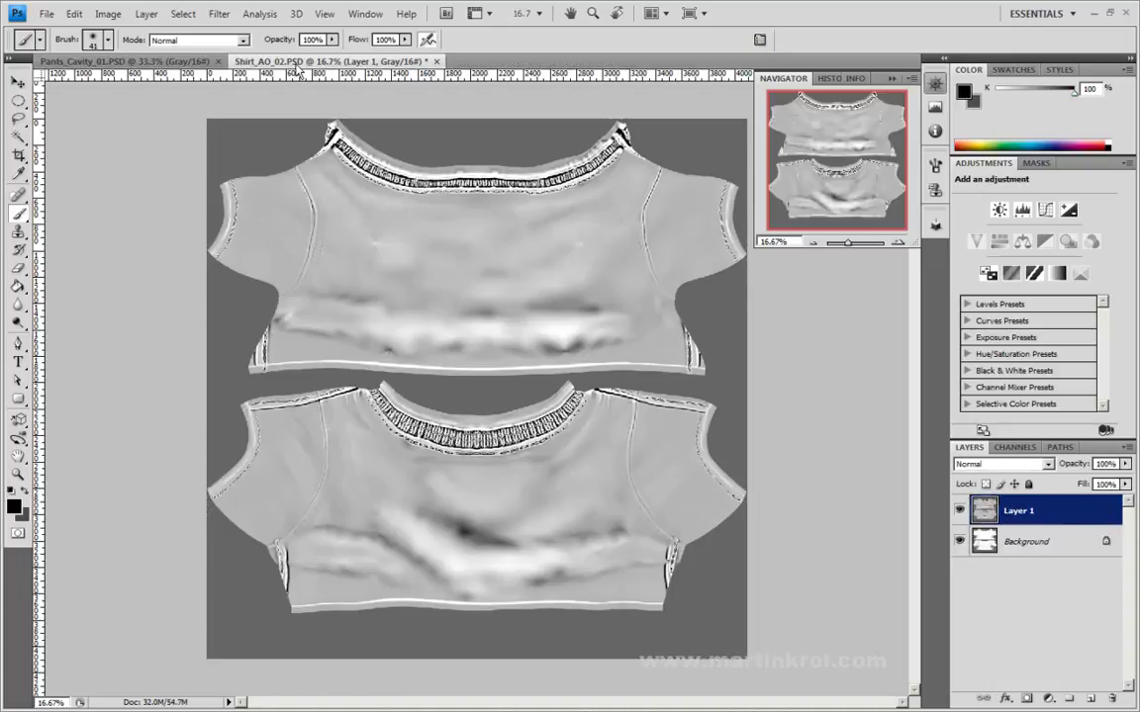
Compare Layer 1 against the AO base, then lower its fill to 38%
{"action": "left_click", "coordinate": [959, 510]}
{"action": "left_click", "coordinate": [959, 510]}
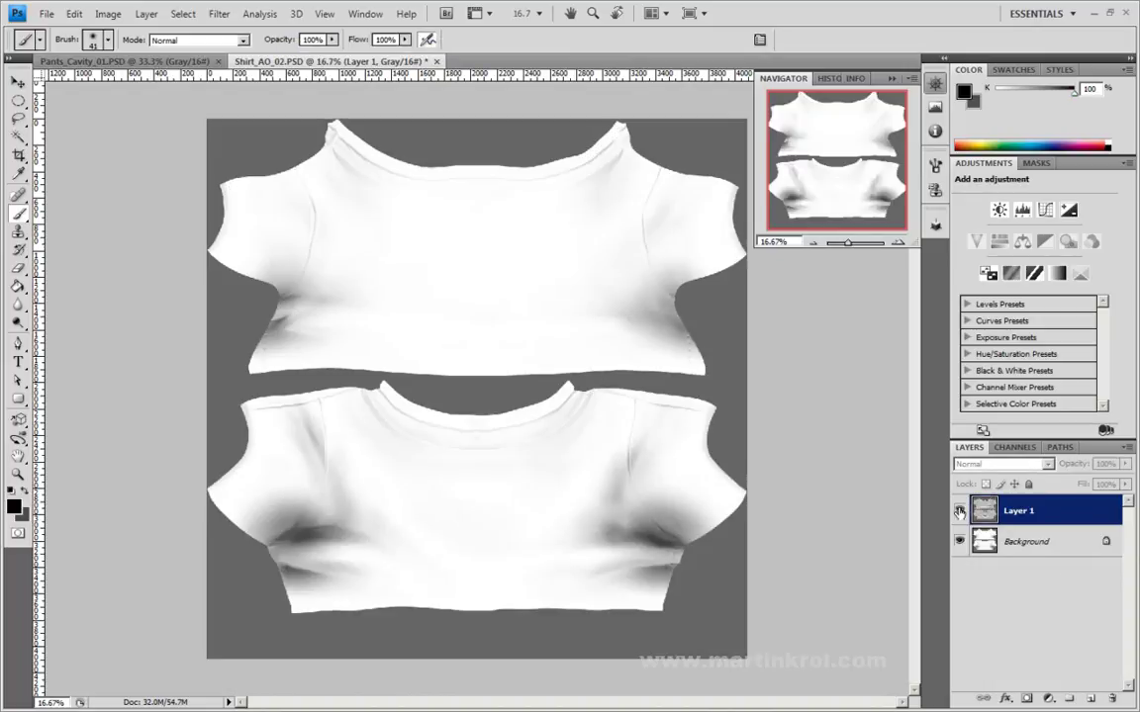
{"action": "left_click", "coordinate": [958, 510]}
{"action": "left_click", "coordinate": [958, 511]}
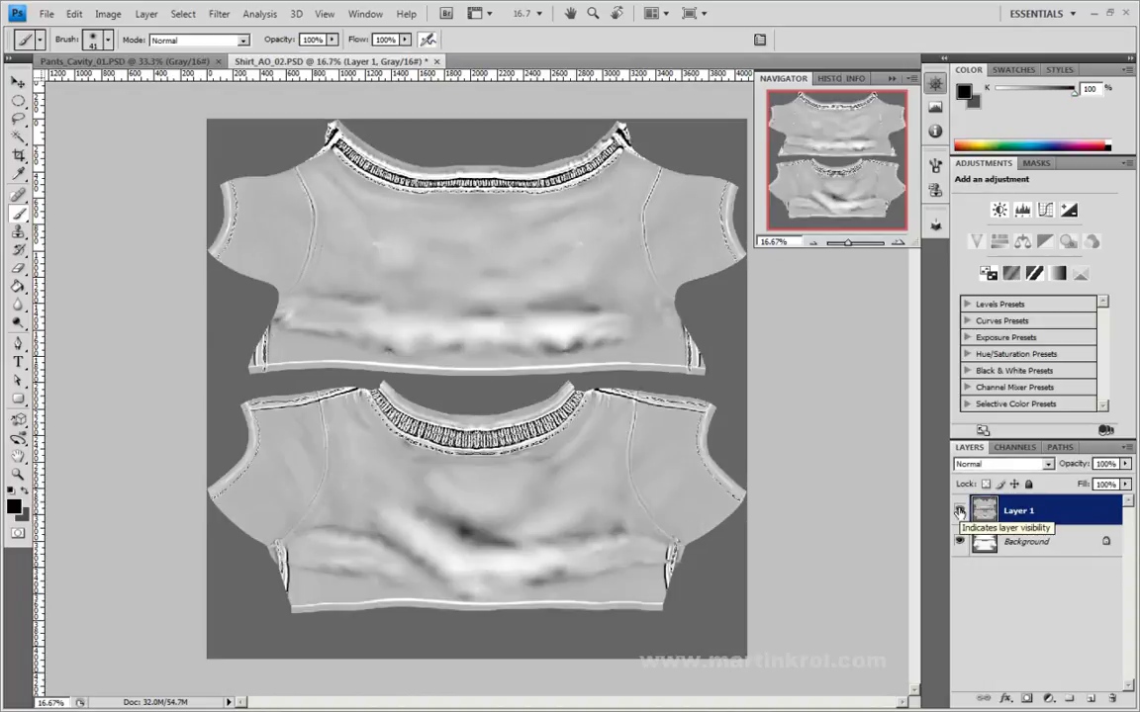
{"action": "left_click", "coordinate": [1125, 484]}
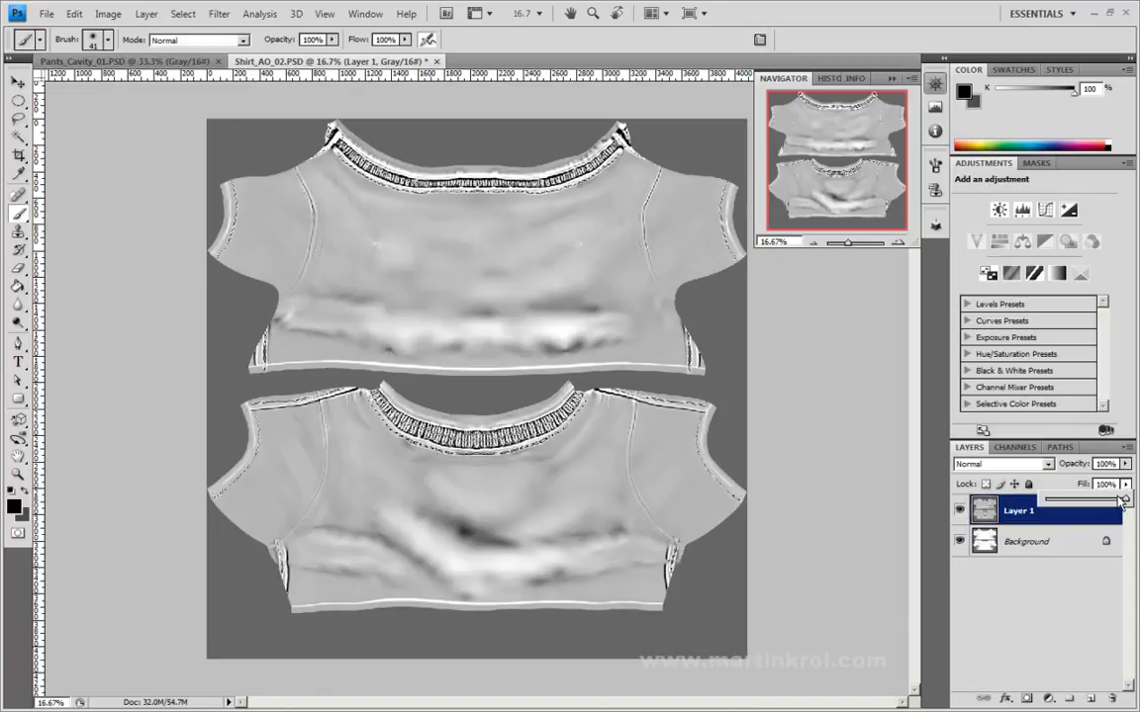
{"action": "mouse_move", "coordinate": [1125, 499]}
{"action": "left_mouse_down"}
{"action": "mouse_move", "coordinate": [1056, 506]}
{"action": "mouse_move", "coordinate": [1073, 507]}
{"action": "left_mouse_up"}
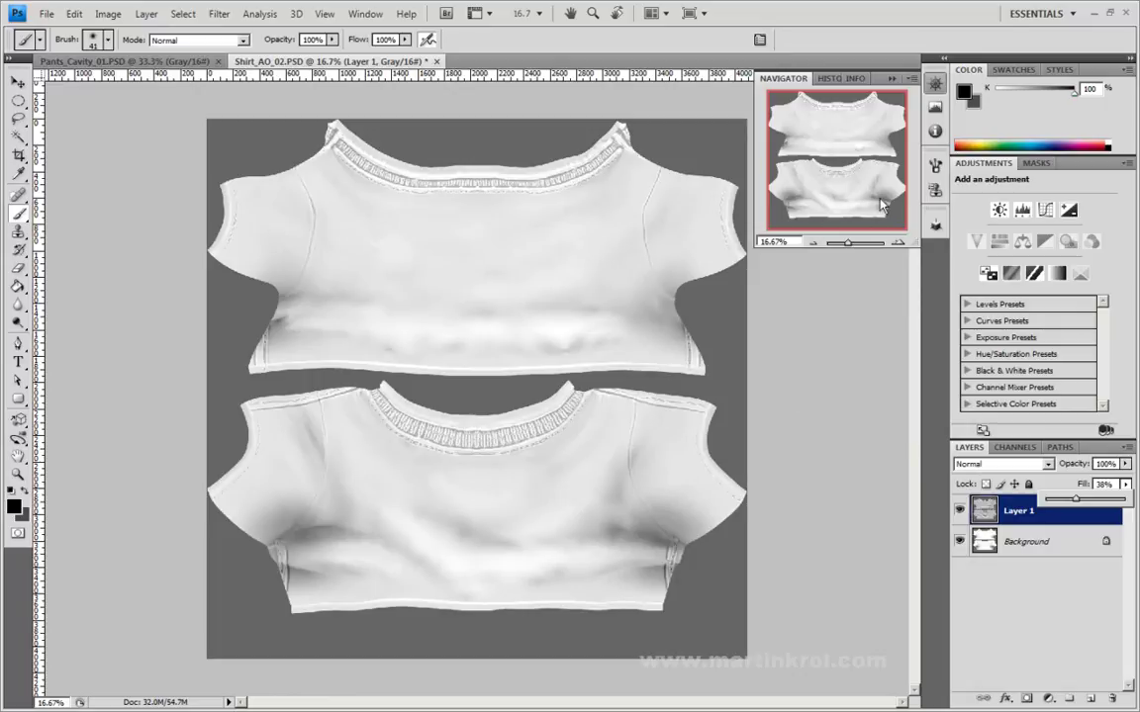
Zoom in on the shirt texture and bring back the textures folder window
{"action": "key", "text": "ctrl+plus"}
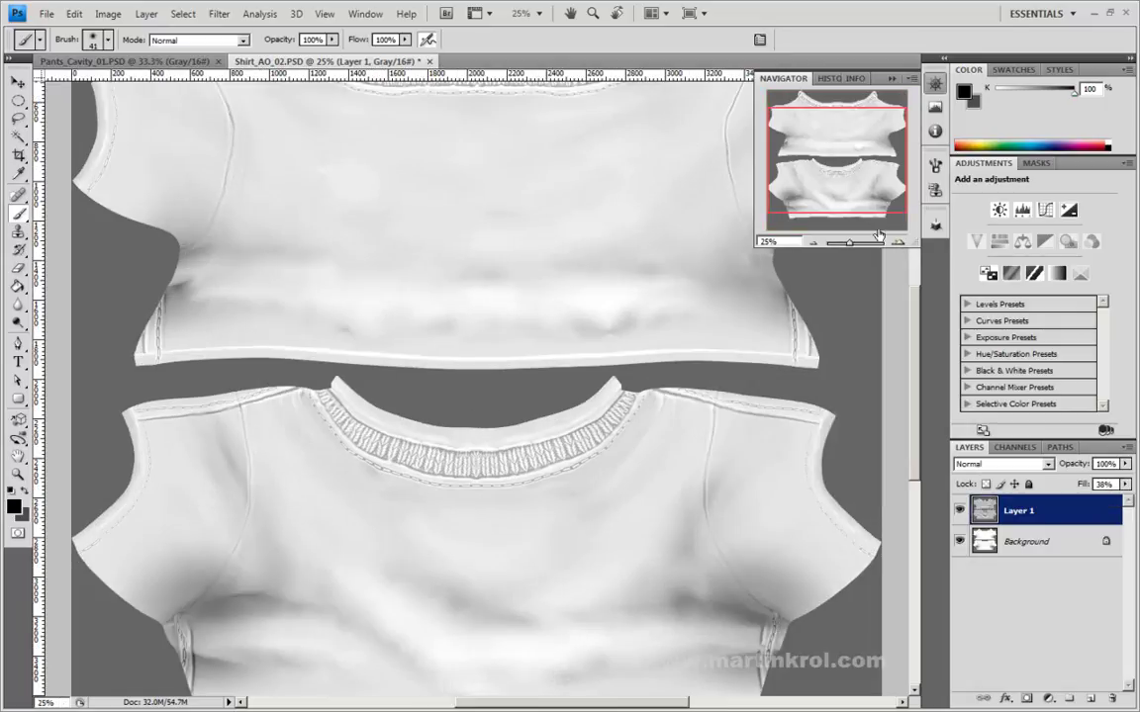
{"action": "left_click_drag", "start_coordinate": [862, 174], "coordinate": [864, 191]}
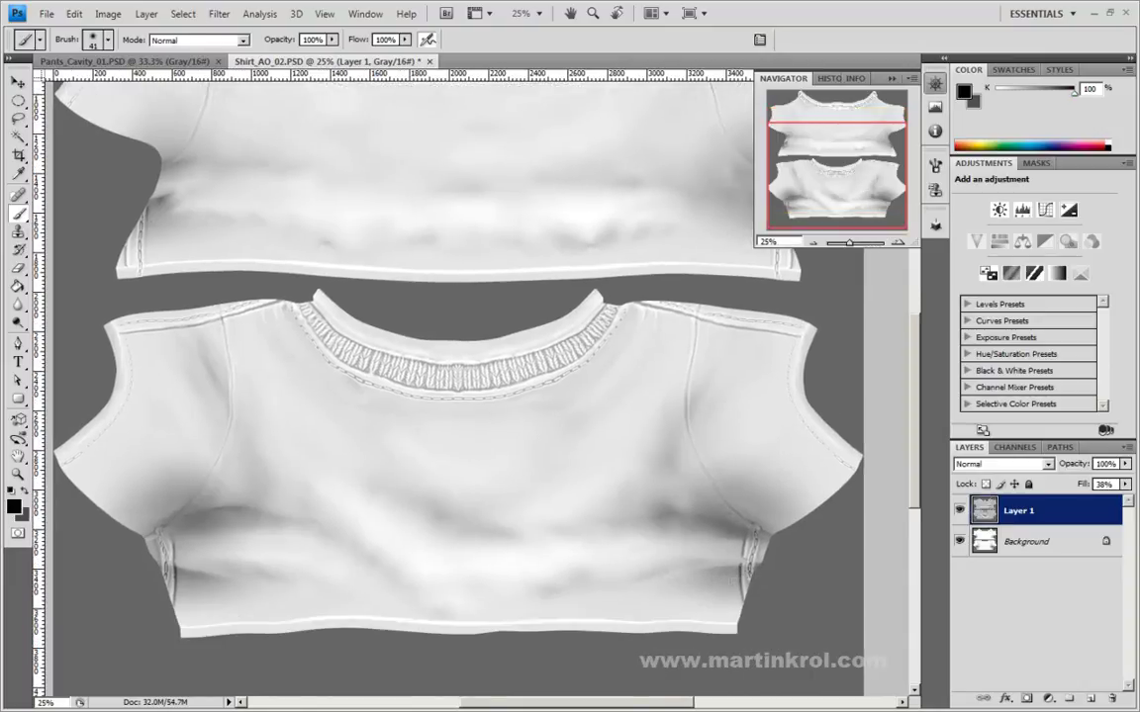
{"action": "key", "text": "alt+Tab"}
Open fabric_01 in Photoshop and inspect it at 100% zoom
{"action": "left_click", "coordinate": [641, 393]}
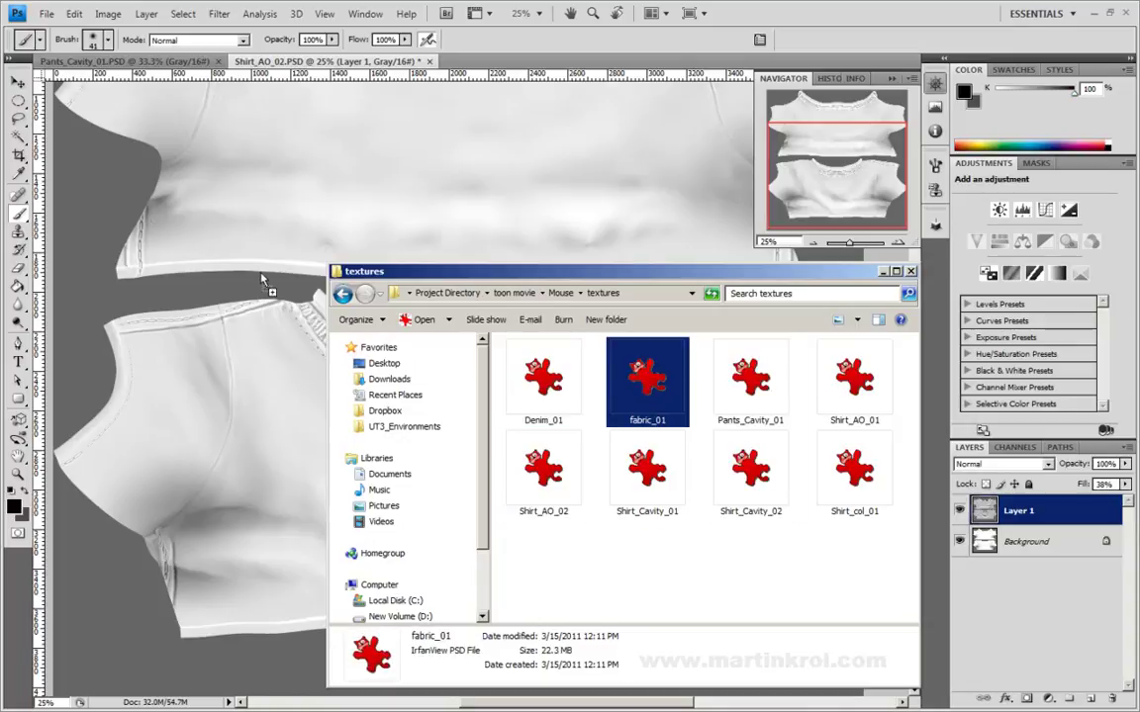
{"action": "left_click_drag", "start_coordinate": [638, 368], "coordinate": [237, 262]}
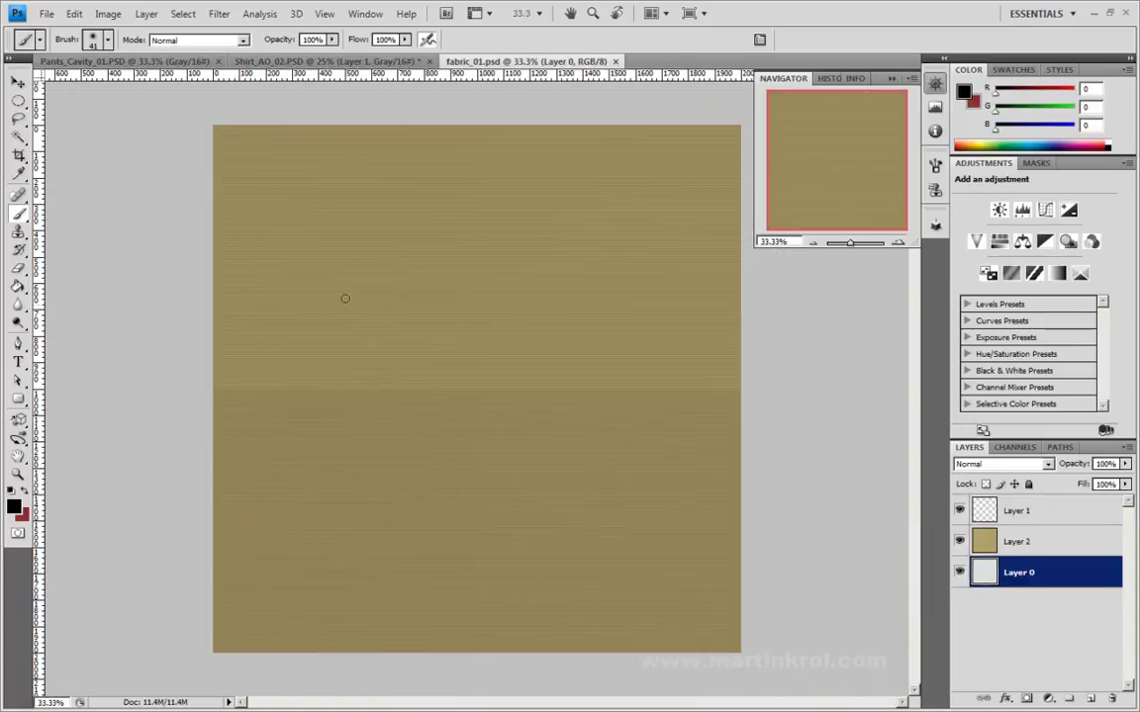
{"action": "left_click", "coordinate": [898, 243]}
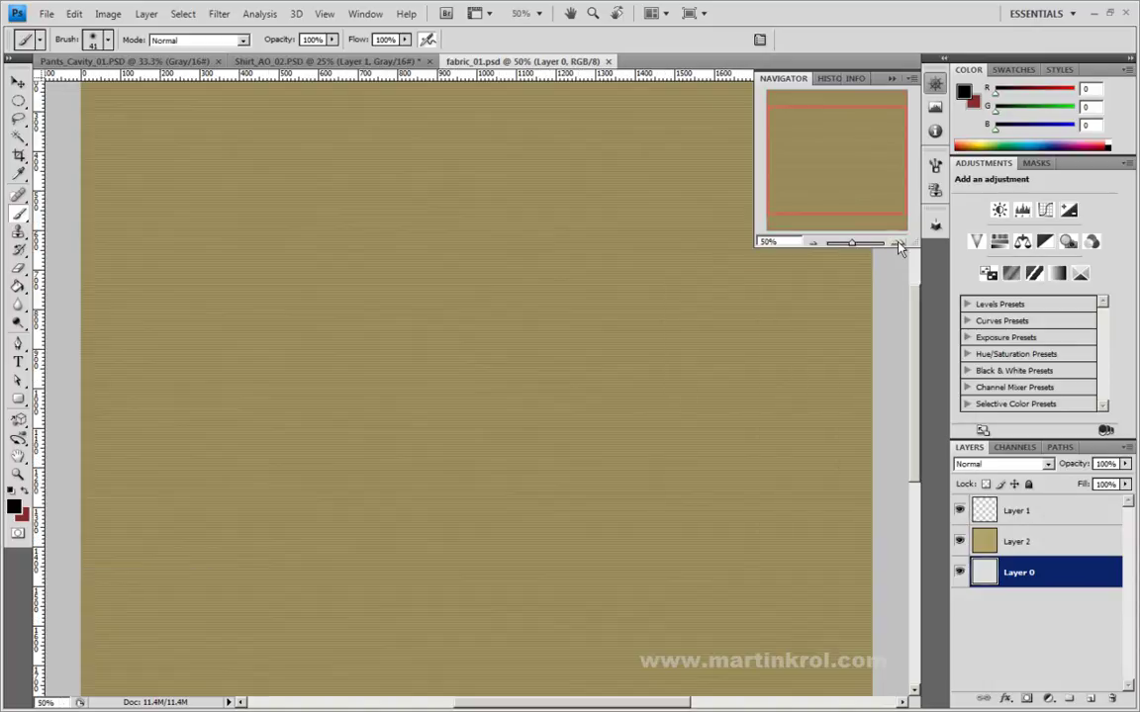
{"action": "left_click", "coordinate": [898, 243]}
{"action": "left_click", "coordinate": [898, 244]}
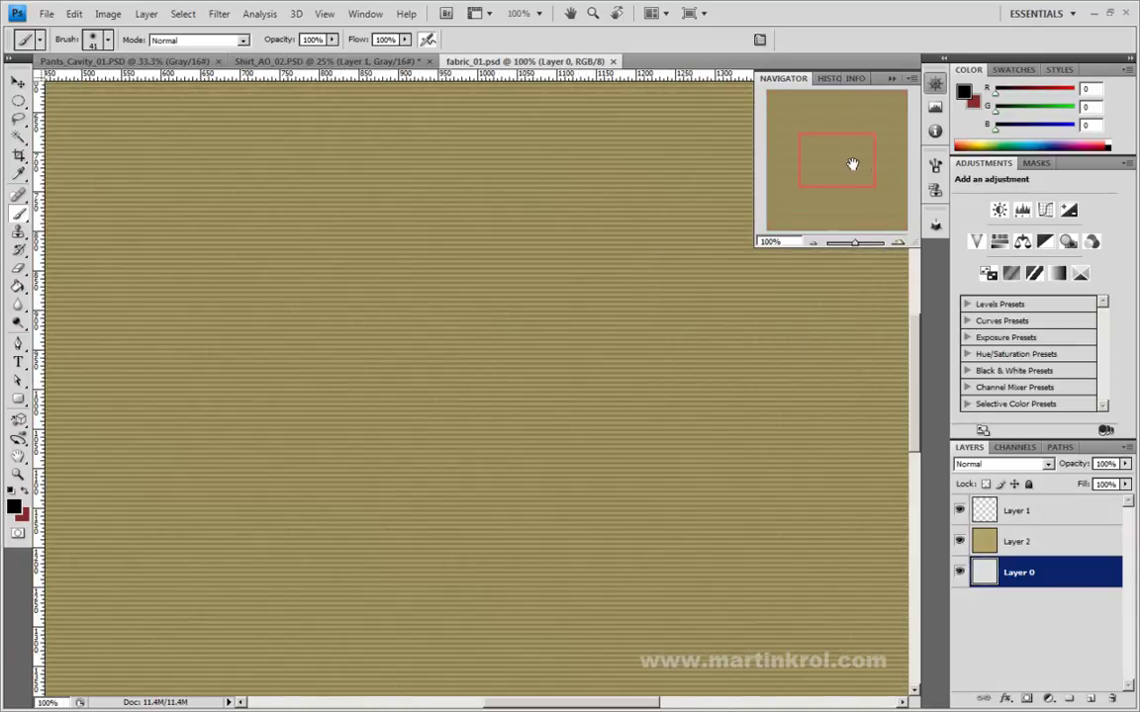
{"action": "mouse_move", "coordinate": [847, 166]}
{"action": "left_mouse_down"}
{"action": "mouse_move", "coordinate": [842, 145]}
{"action": "mouse_move", "coordinate": [835, 170]}
{"action": "left_mouse_up"}
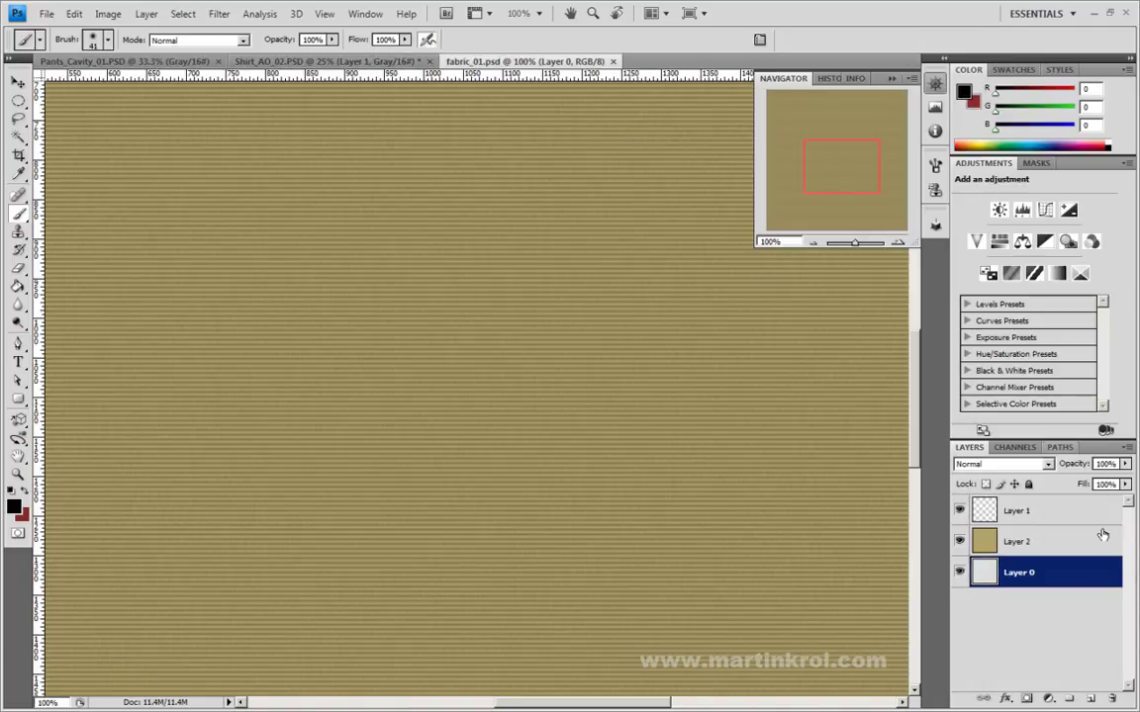
Merge all three fabric_01 layers into a single Layer 1
{"action": "left_click", "coordinate": [1054, 511], "text": "shift"}
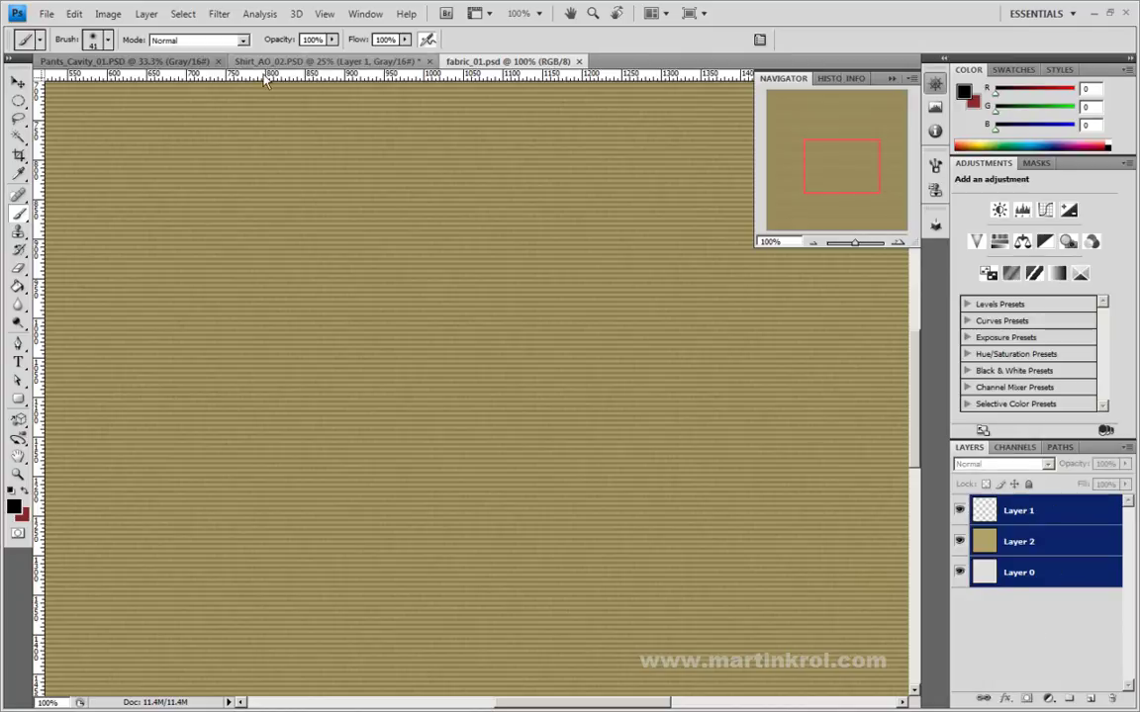
{"action": "left_click", "coordinate": [148, 14]}
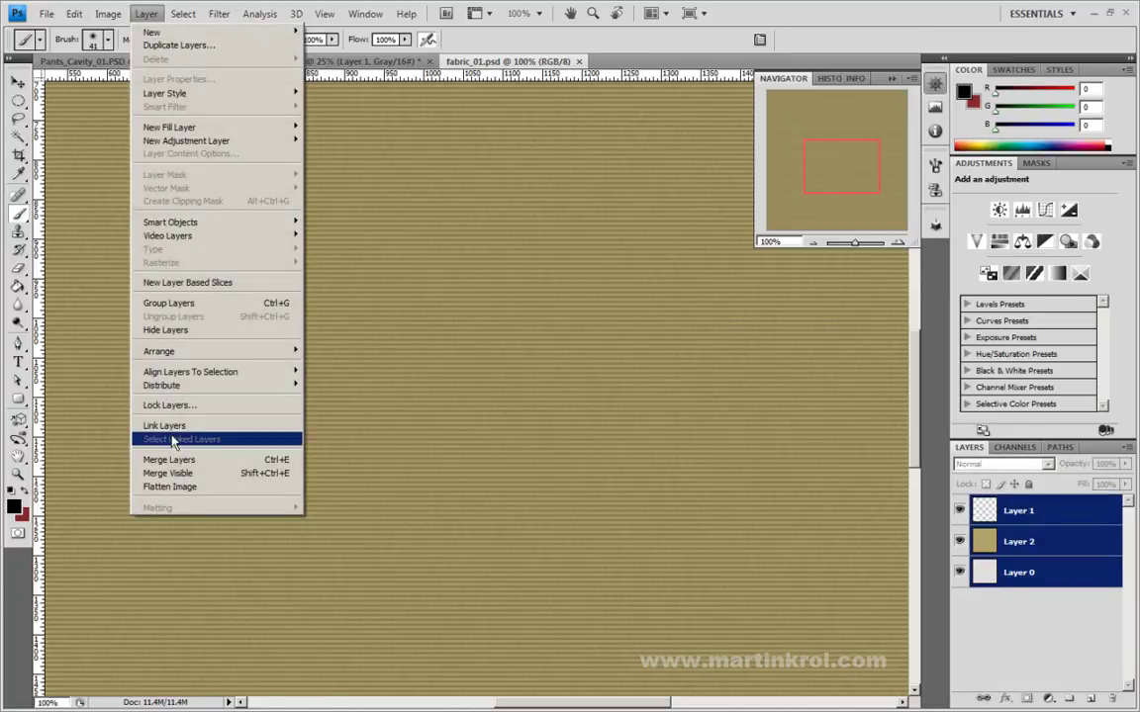
{"action": "left_click", "coordinate": [178, 462]}
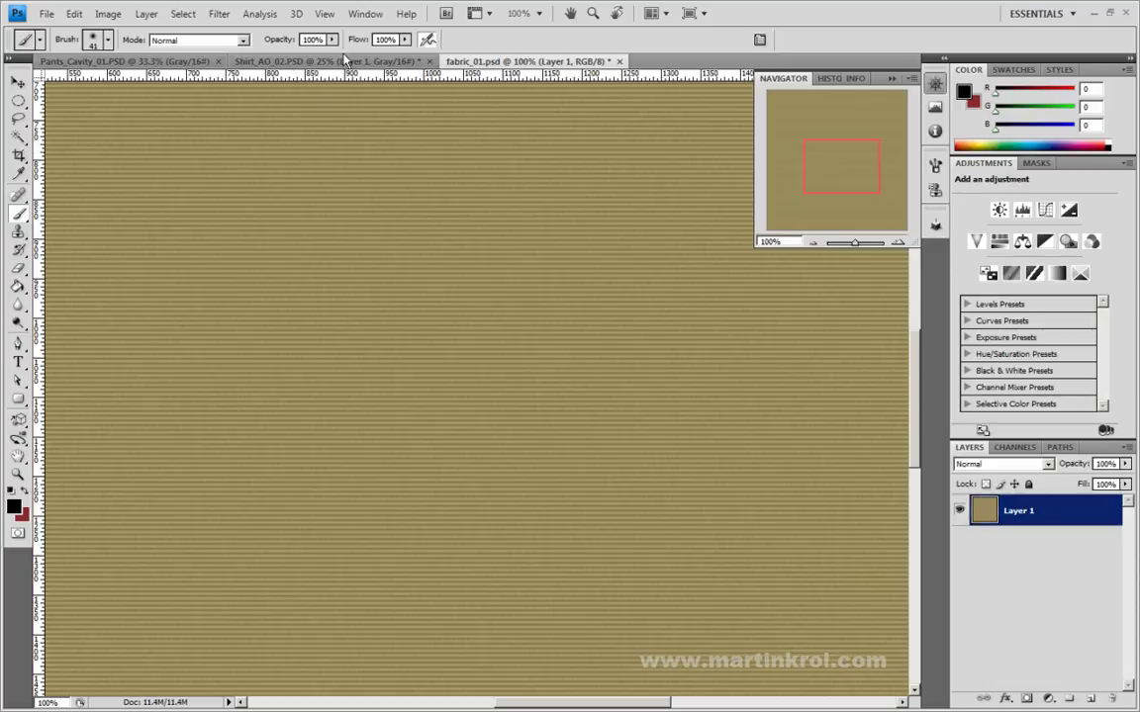
Paste the gray striped fabric into Shirt_AO_02 as a new layer and reposition it
{"action": "left_click", "coordinate": [336, 61]}
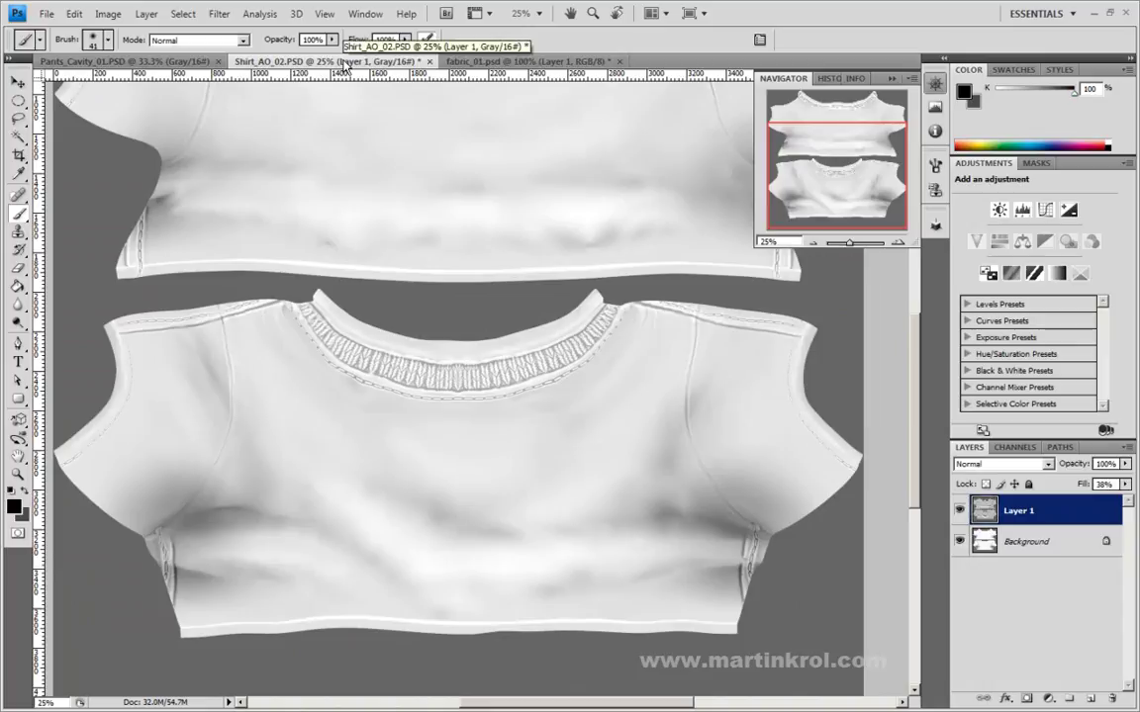
{"action": "key", "text": "ctrl+v"}
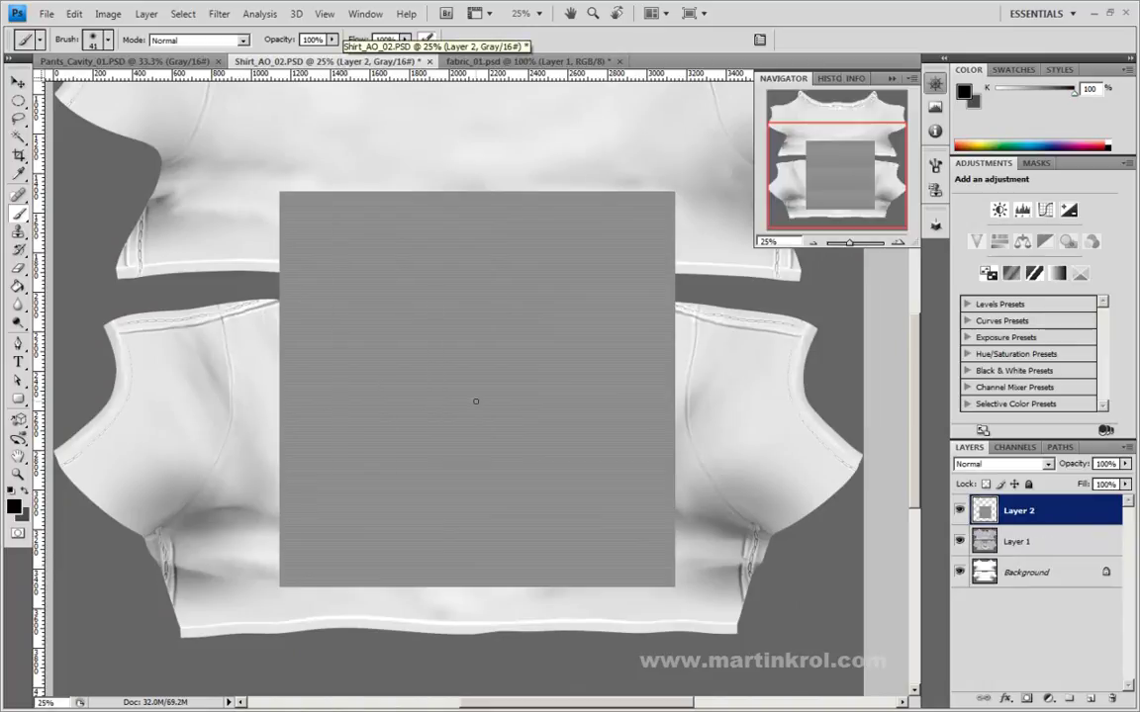
{"action": "left_click", "coordinate": [813, 243]}
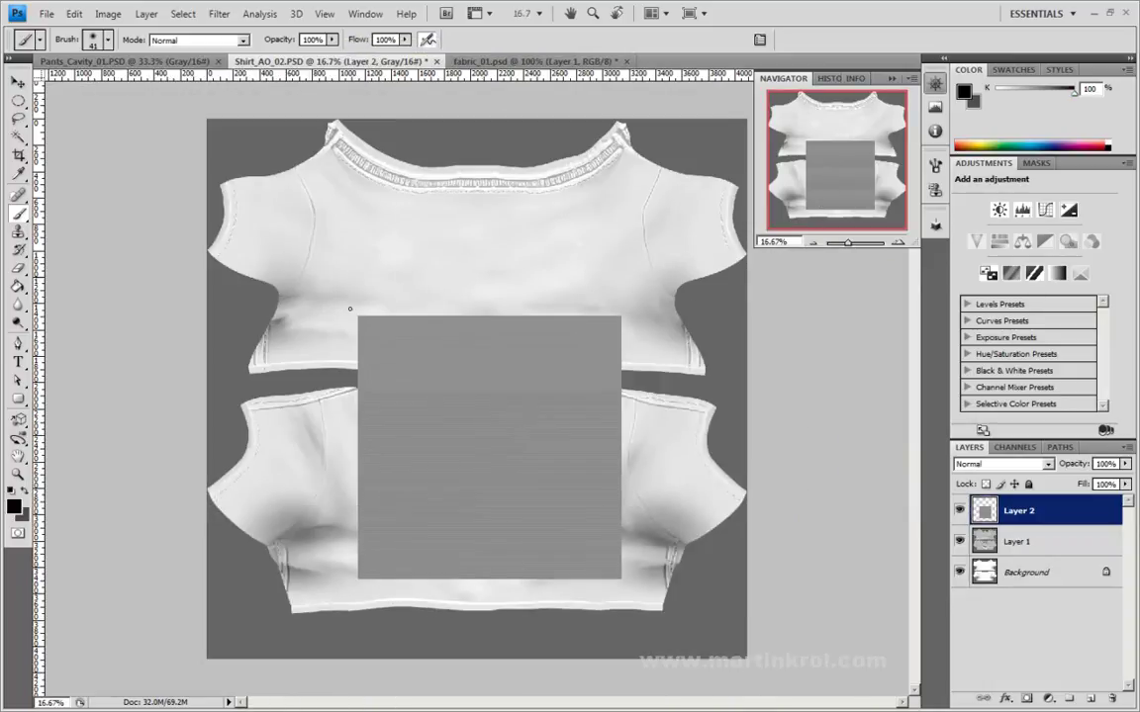
{"action": "left_click", "coordinate": [19, 81]}
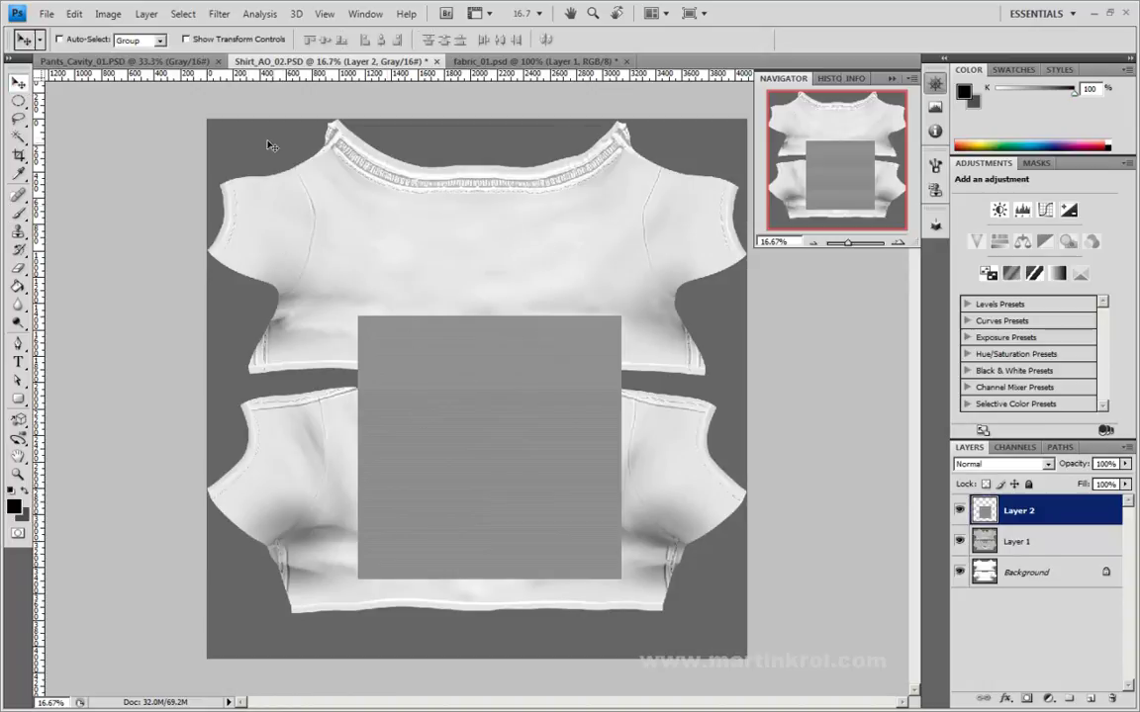
{"action": "left_click_drag", "start_coordinate": [448, 390], "coordinate": [430, 323]}
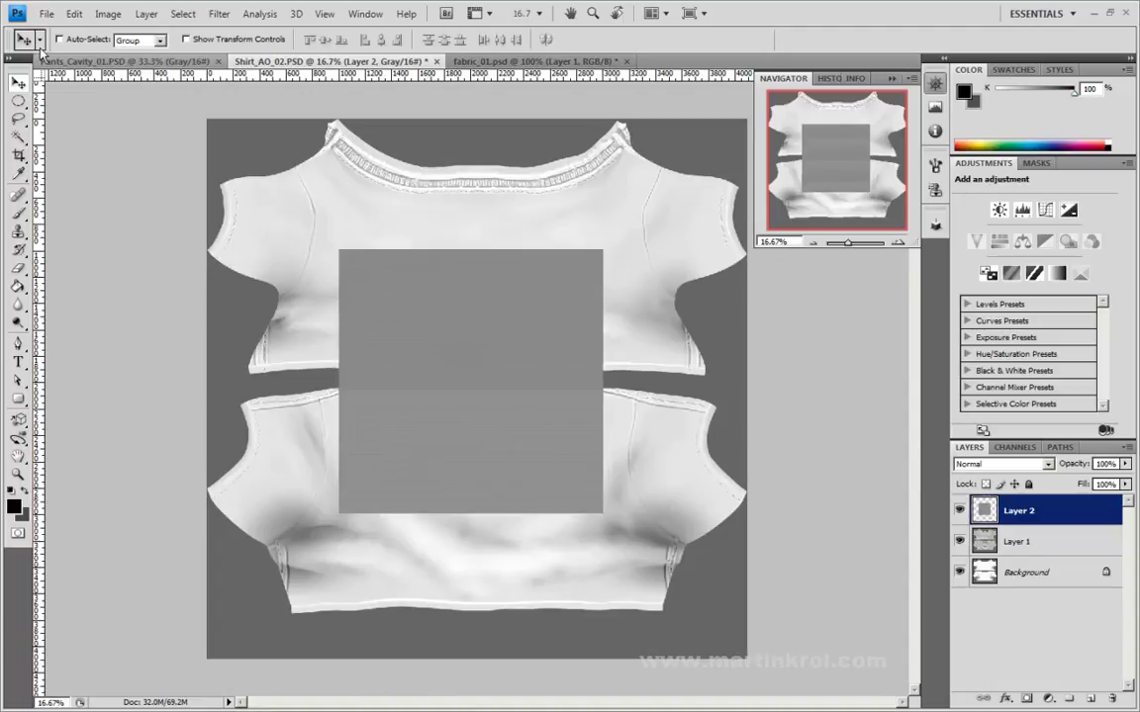
Free Transform the striped layer, scaling width and height to 200%
{"action": "left_click", "coordinate": [78, 14]}
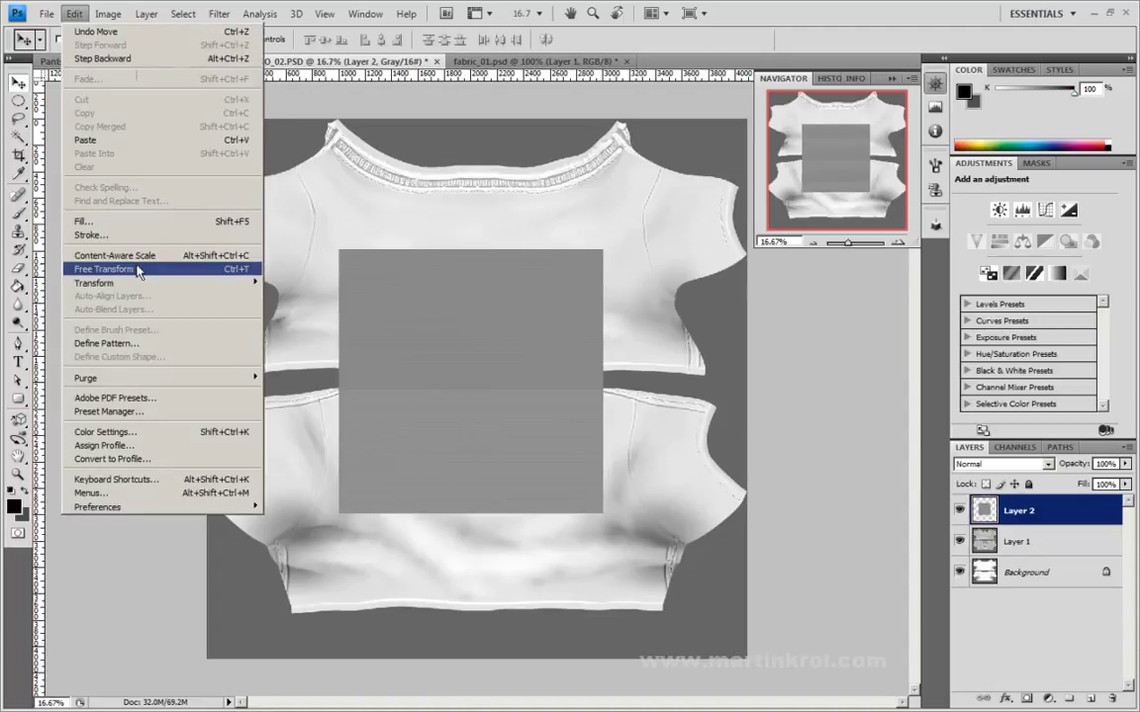
{"action": "left_click", "coordinate": [149, 269]}
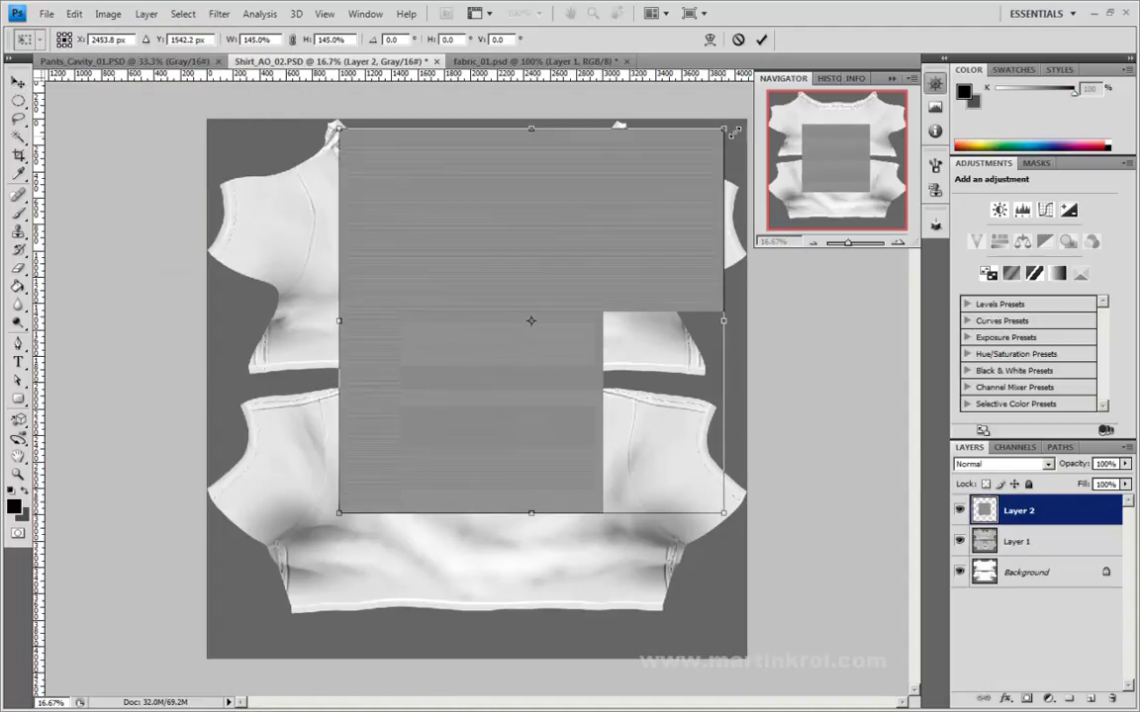
{"action": "left_click_drag", "start_coordinate": [604, 248], "coordinate": [733, 118]}
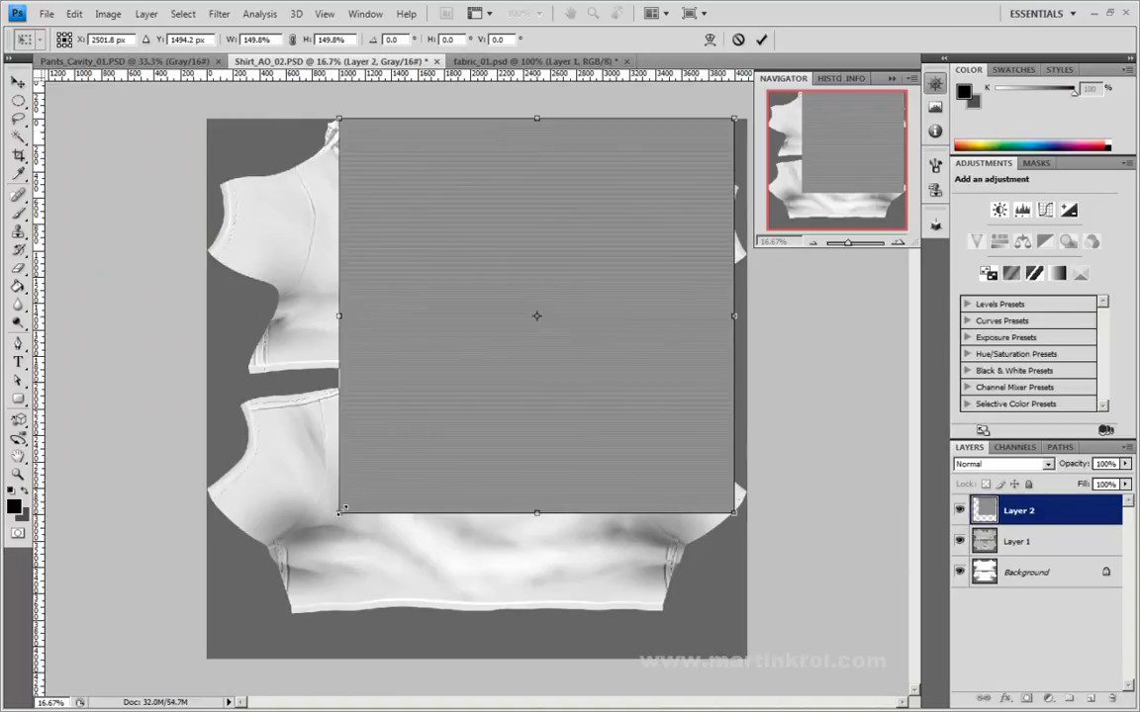
{"action": "left_click_drag", "start_coordinate": [340, 511], "coordinate": [211, 646]}
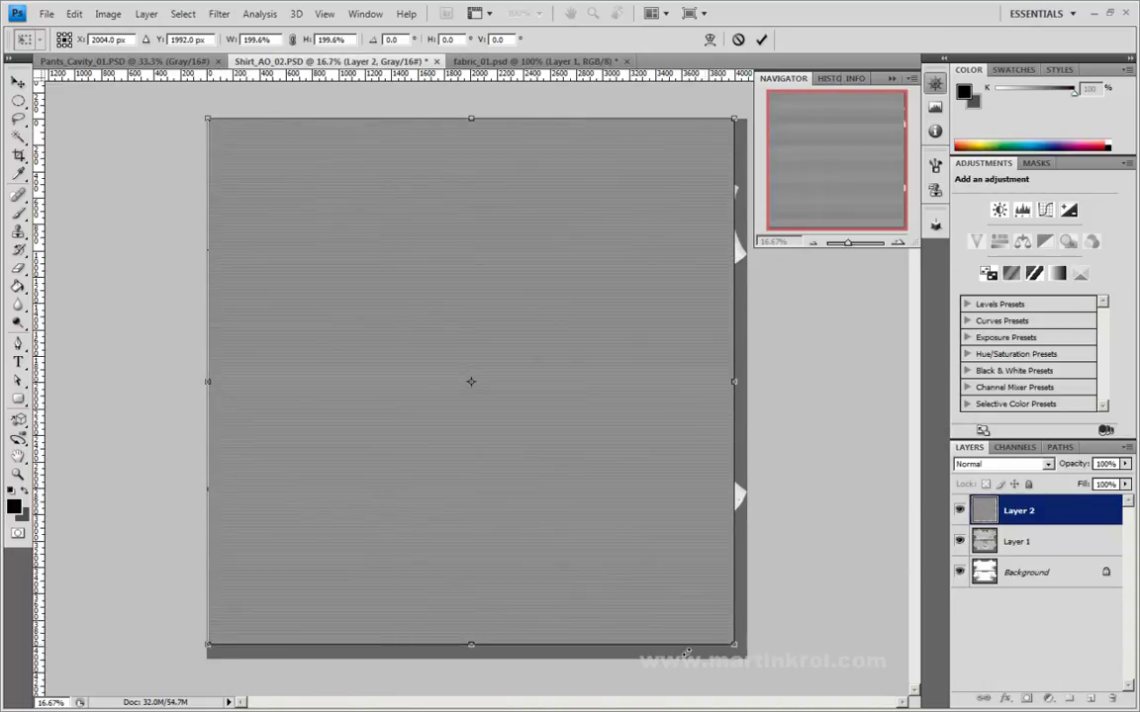
{"action": "left_click_drag", "start_coordinate": [747, 652], "coordinate": [750, 661]}
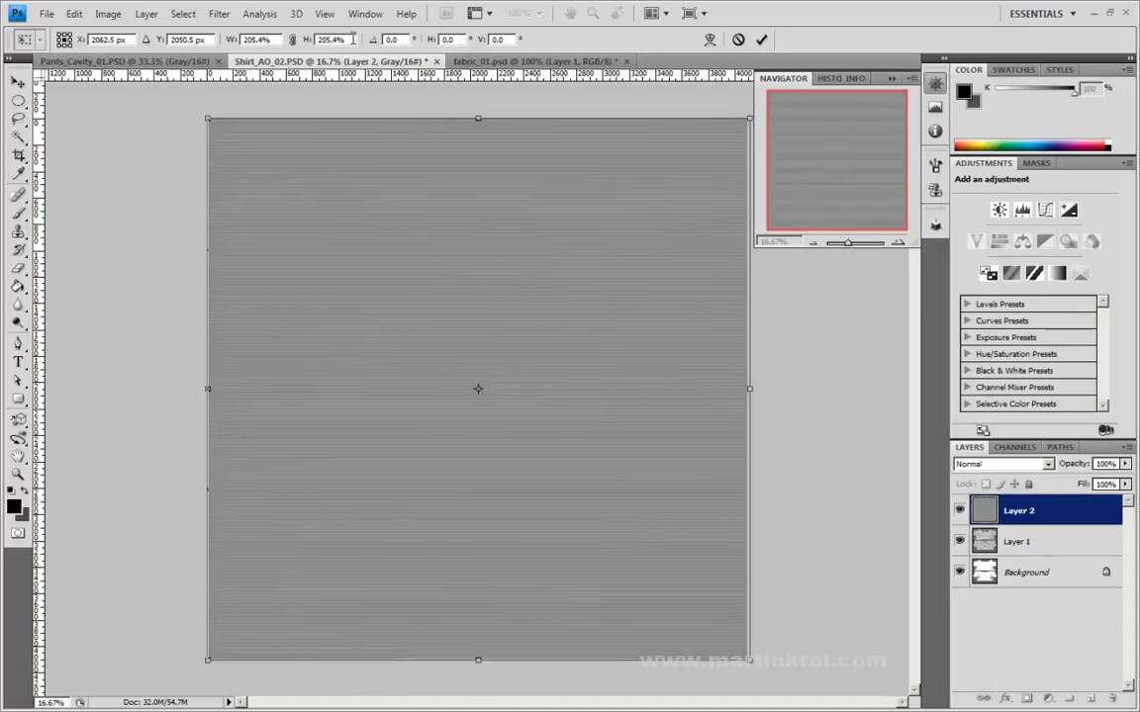
{"action": "left_click", "coordinate": [326, 39]}
{"action": "type", "text": "200"}
{"action": "double_click", "coordinate": [263, 39]}
{"action": "type", "text": "200"}
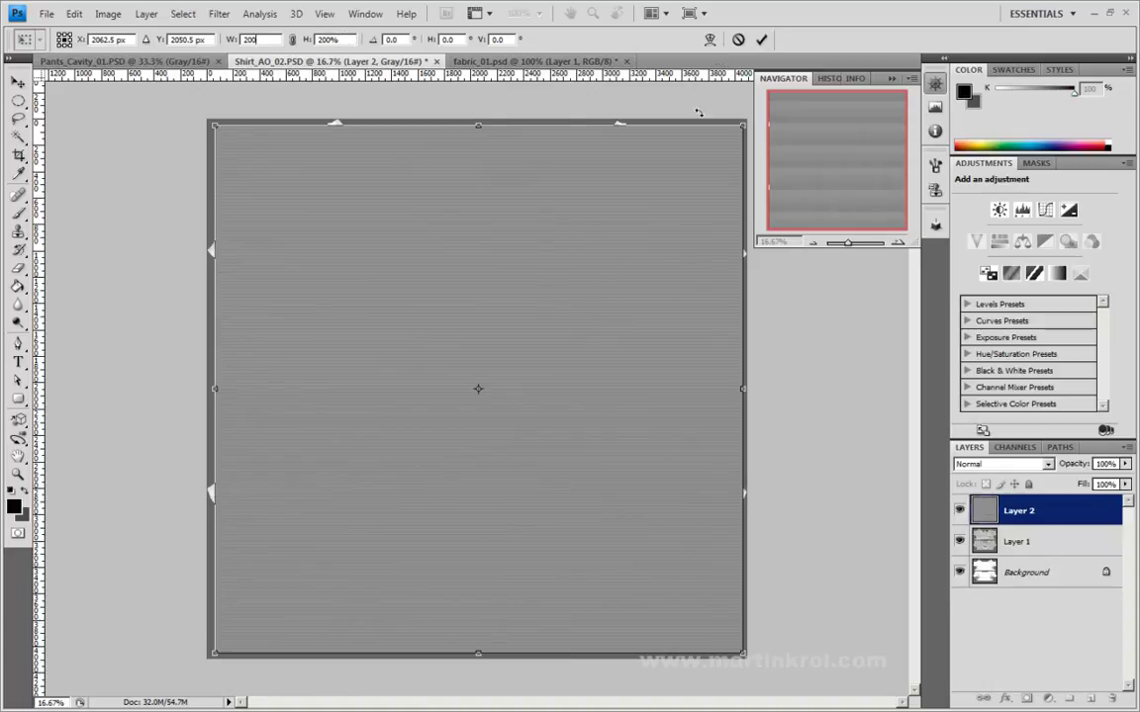
{"action": "left_click_drag", "start_coordinate": [746, 123], "coordinate": [750, 118]}
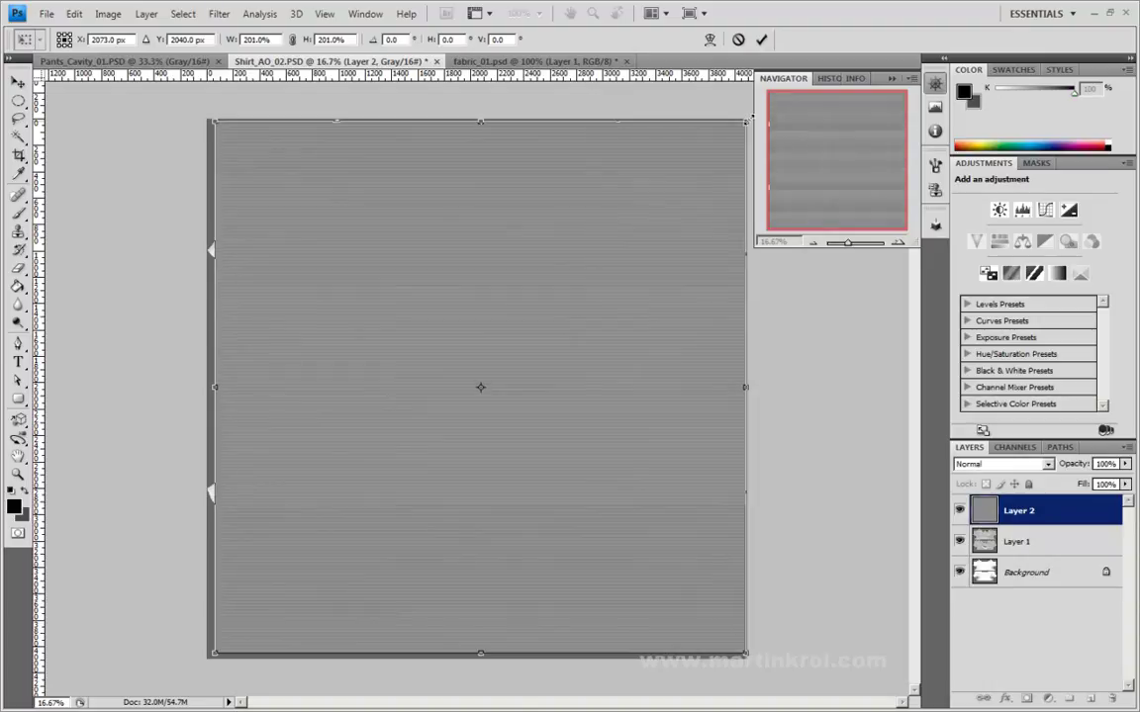
Enable snapping, fit the layer's corners to the canvas edges, and commit the transform
{"action": "left_click", "coordinate": [293, 13]}
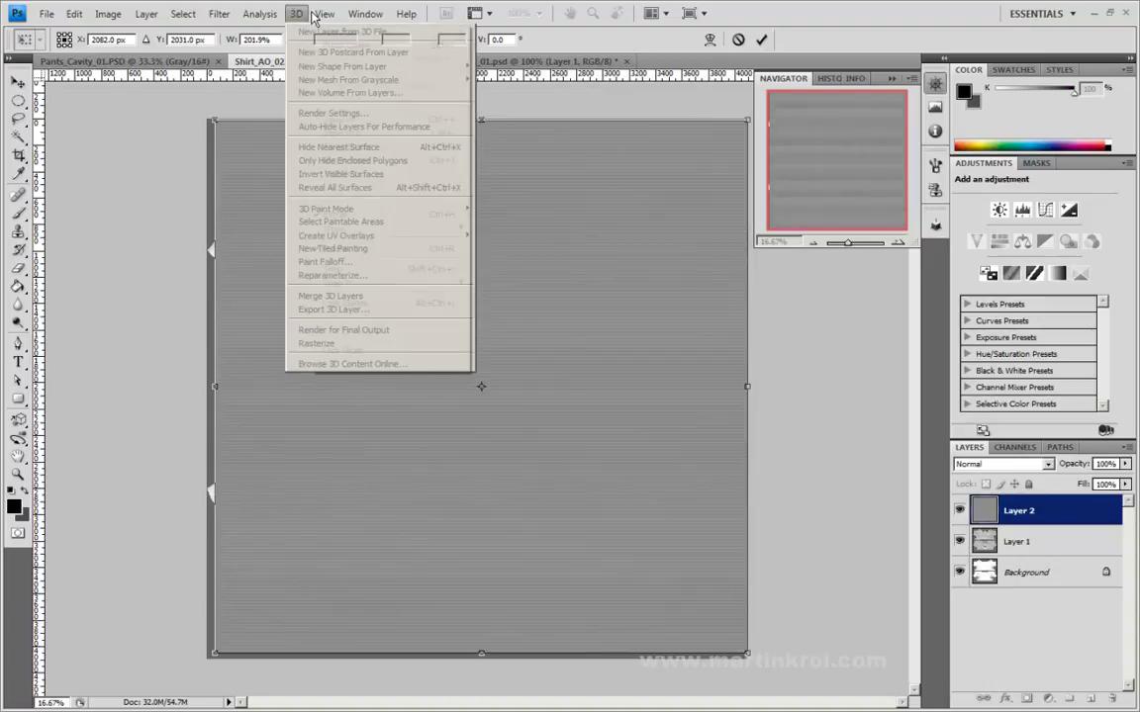
{"action": "left_click", "coordinate": [356, 271]}
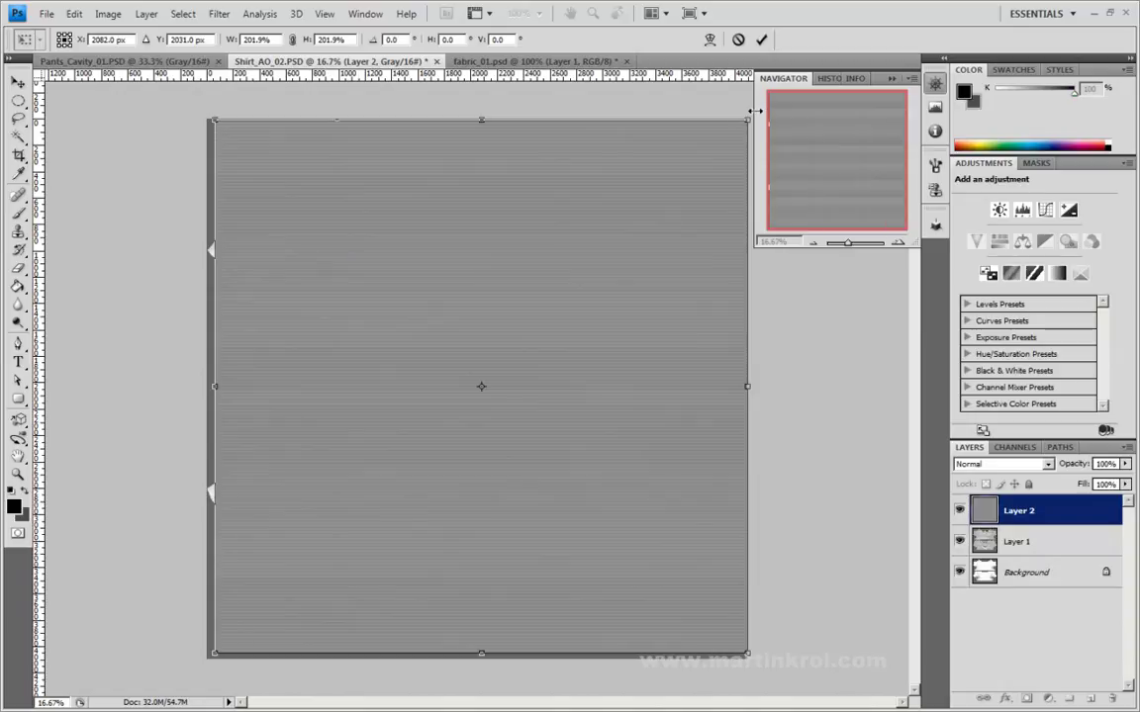
{"action": "mouse_move", "coordinate": [749, 117]}
{"action": "left_mouse_down"}
{"action": "mouse_move", "coordinate": [734, 134]}
{"action": "mouse_move", "coordinate": [747, 120]}
{"action": "left_mouse_up"}
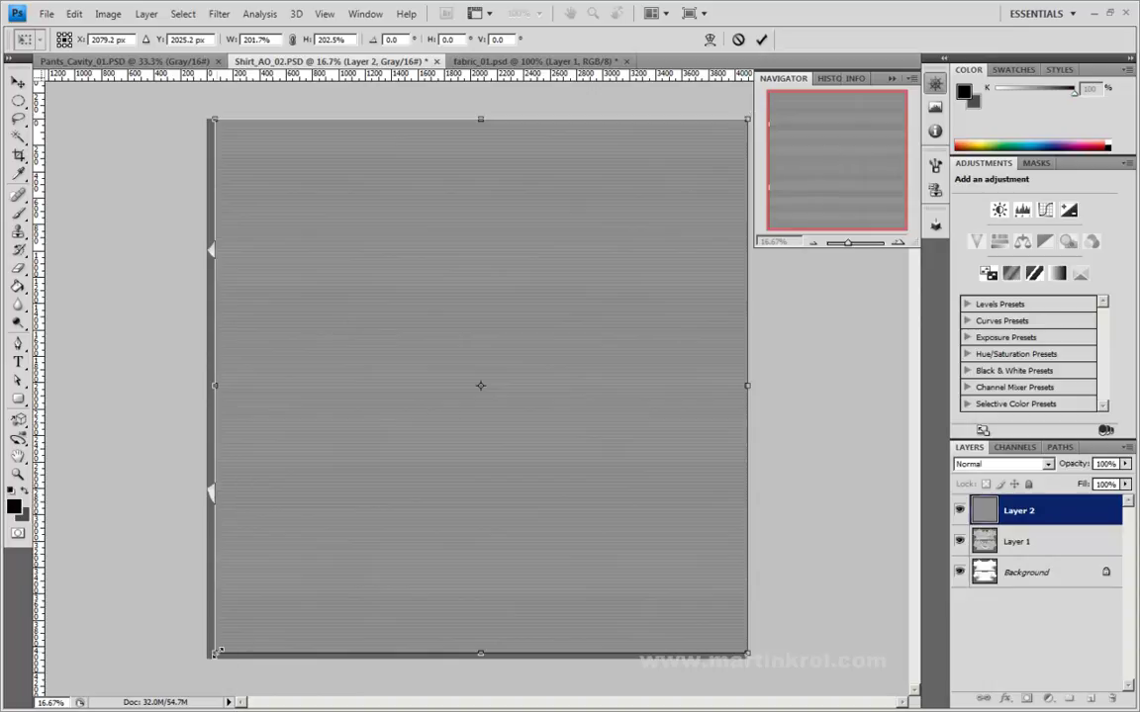
{"action": "left_click_drag", "start_coordinate": [218, 651], "coordinate": [216, 654]}
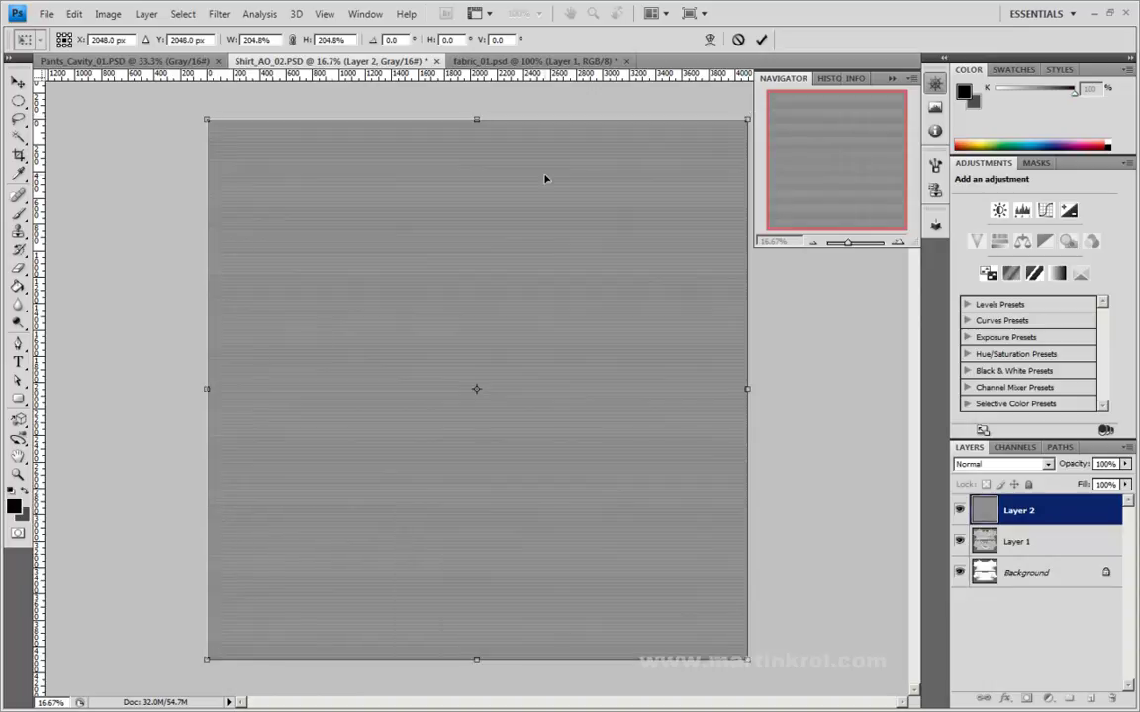
{"action": "left_click", "coordinate": [765, 41]}
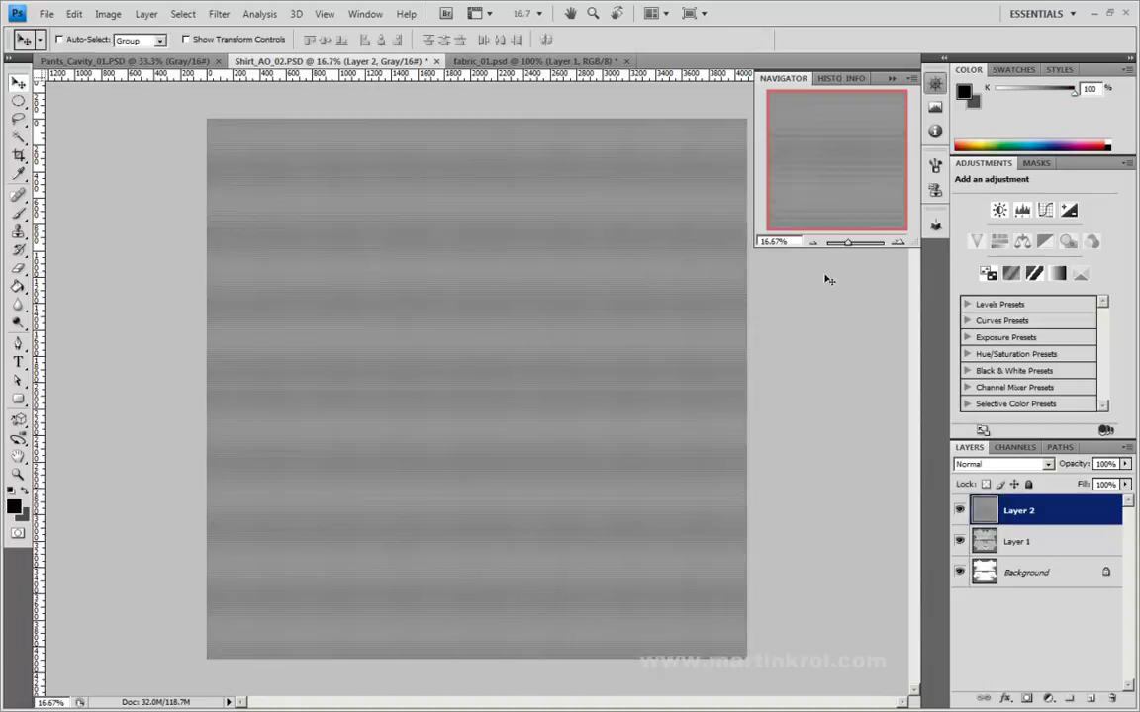
Zoom in to actual pixels and back out to inspect the stripes for moiré
{"action": "left_click", "coordinate": [898, 242]}
{"action": "left_click", "coordinate": [897, 242]}
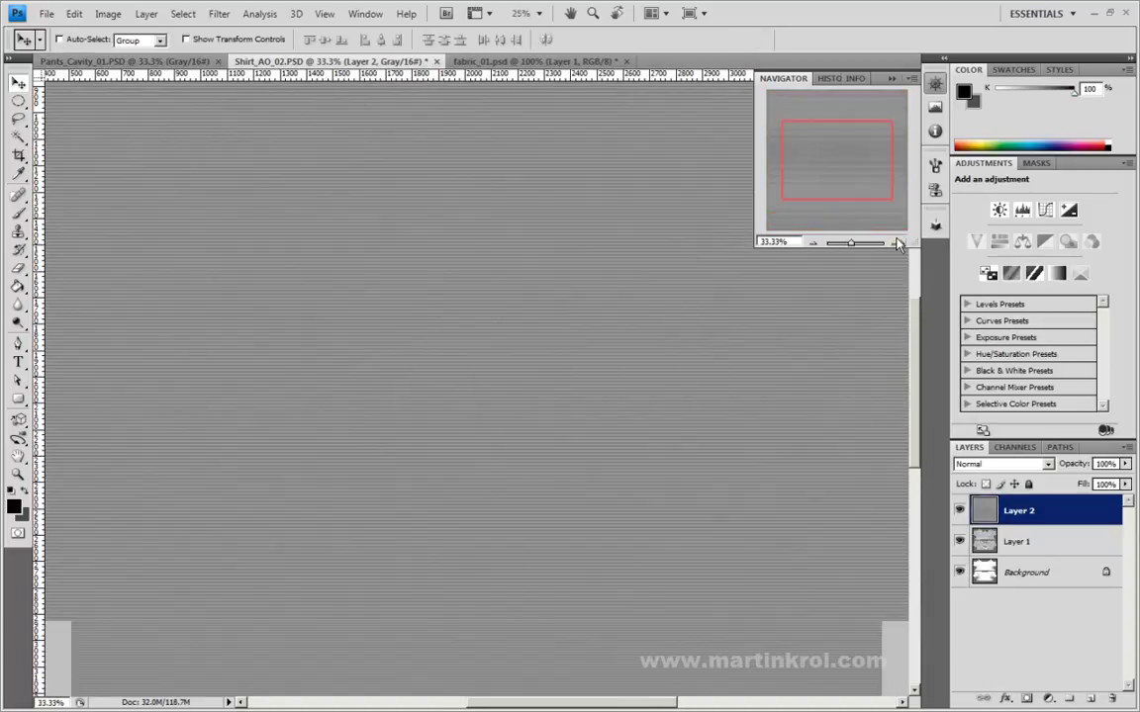
{"action": "left_click", "coordinate": [897, 243]}
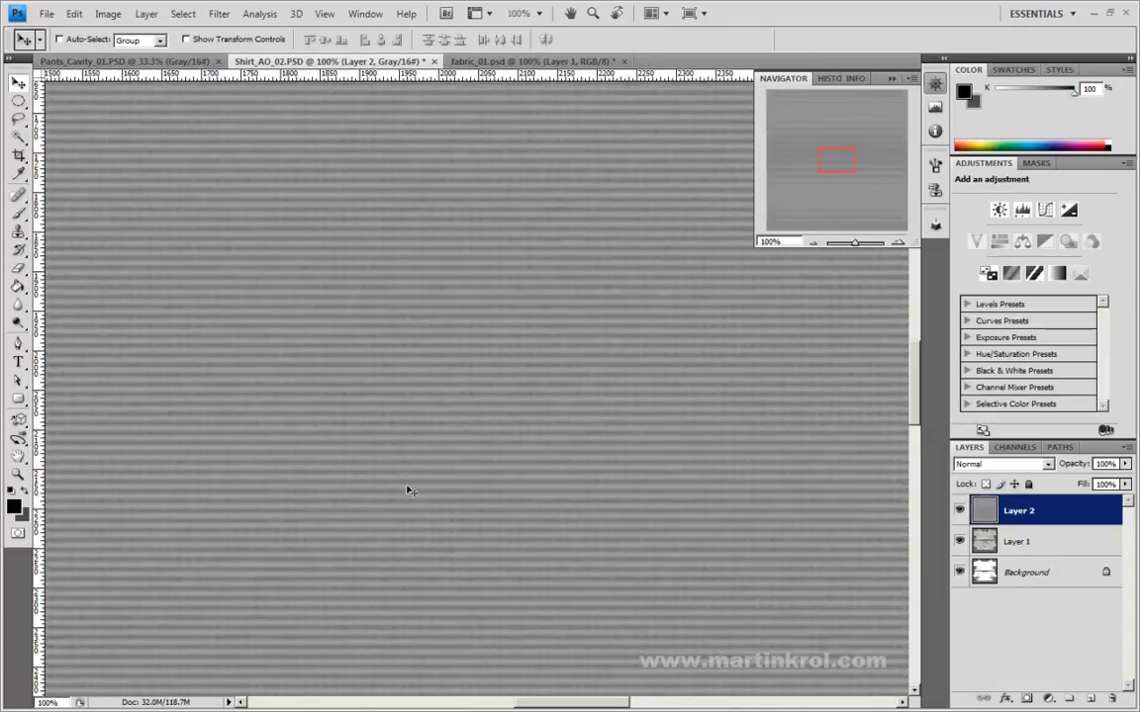
{"action": "left_click", "coordinate": [811, 242]}
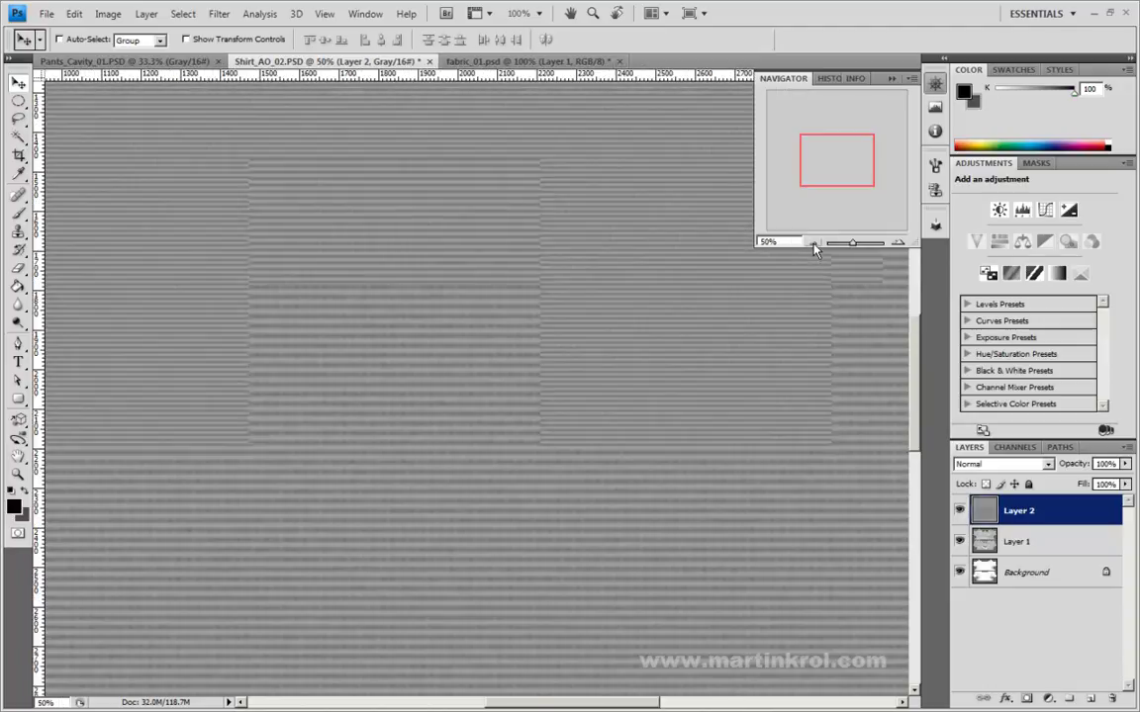
{"action": "left_click", "coordinate": [811, 242]}
{"action": "left_click", "coordinate": [811, 243]}
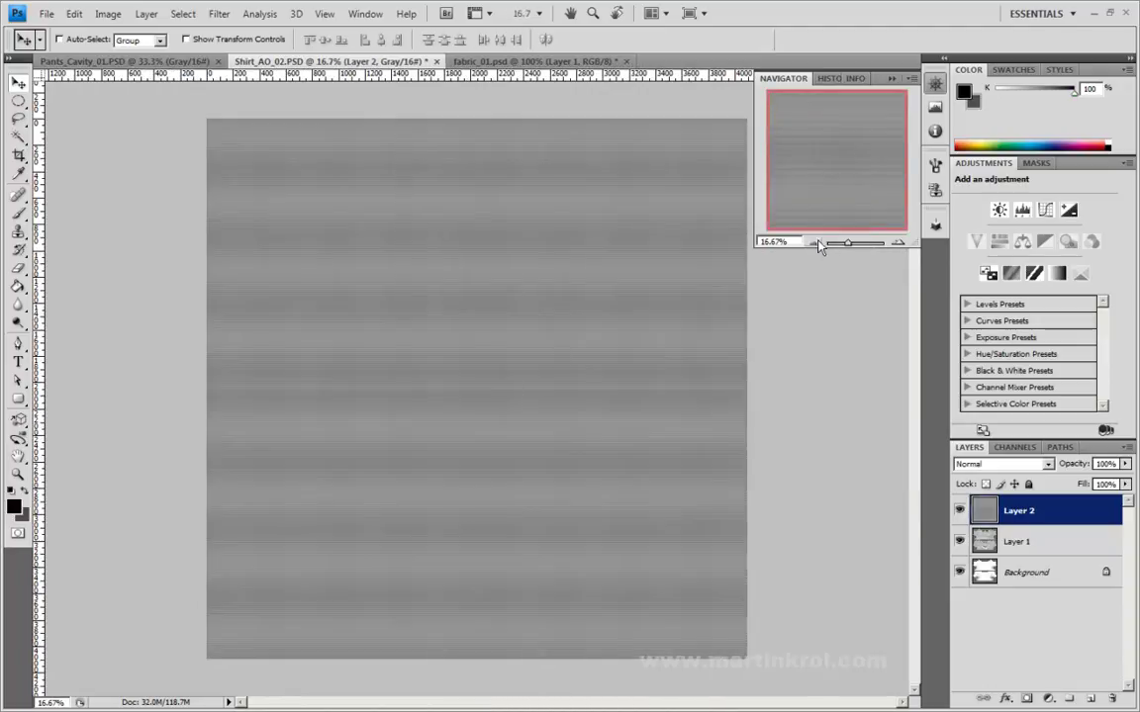
{"action": "left_click", "coordinate": [813, 242]}
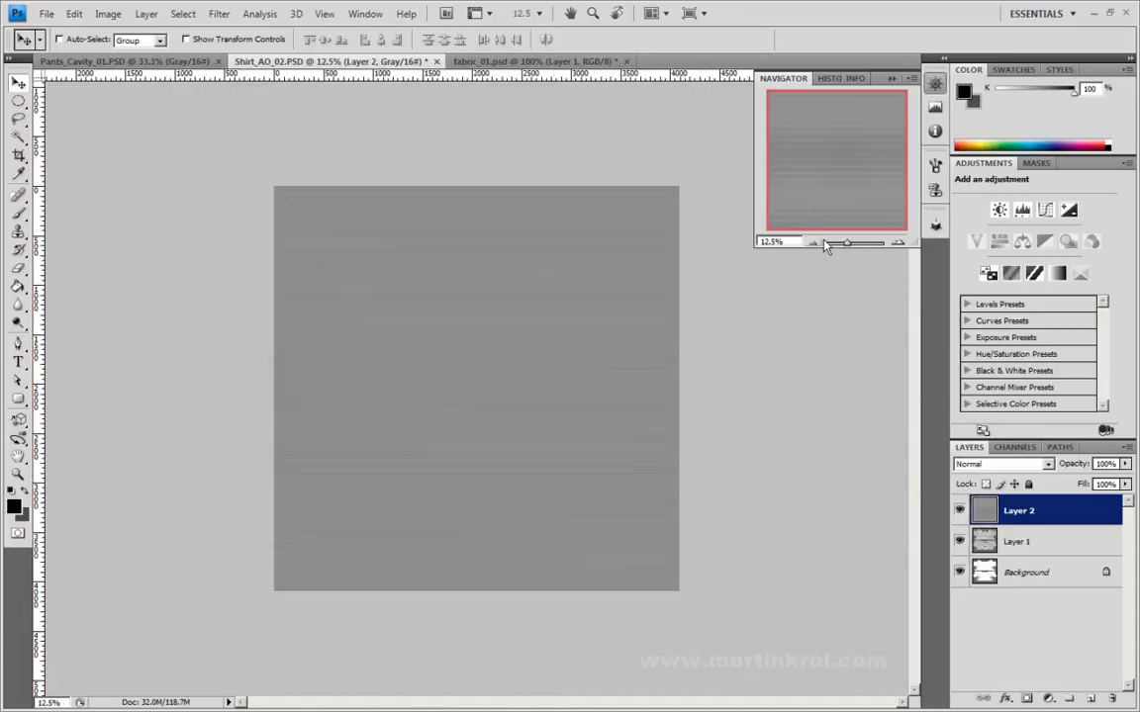
{"action": "left_click", "coordinate": [898, 242]}
{"action": "left_click", "coordinate": [897, 243]}
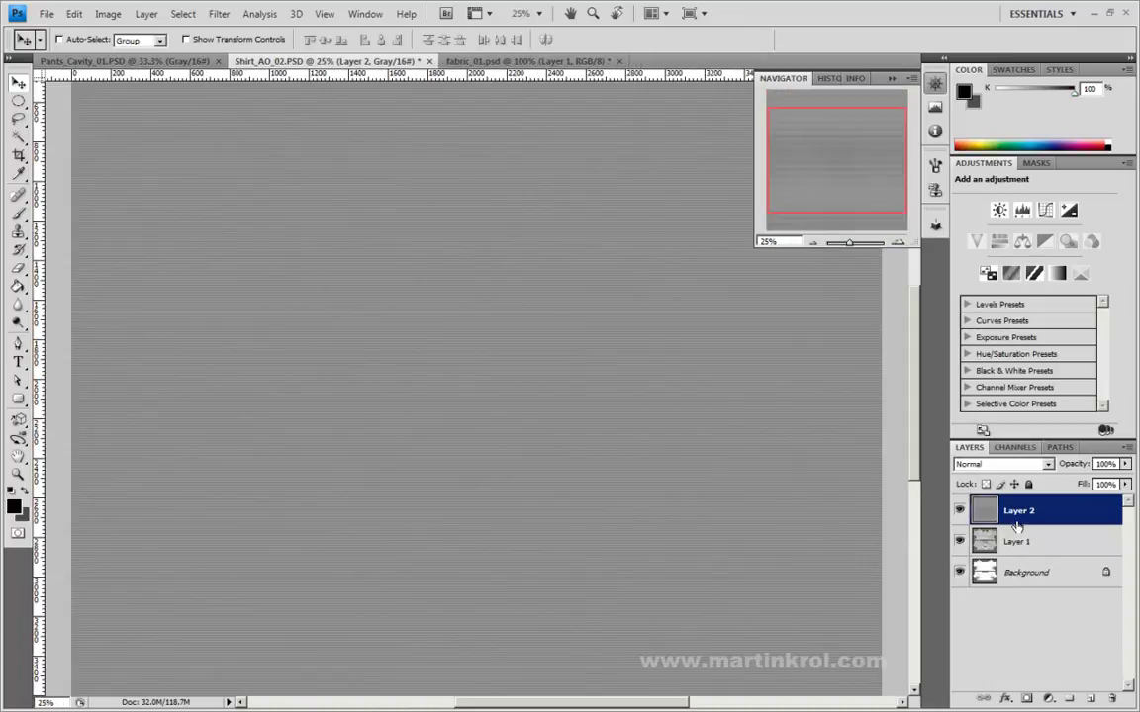
Toggle Layer 2's visibility to compare, then delete Layer 2
{"action": "left_click", "coordinate": [958, 510]}
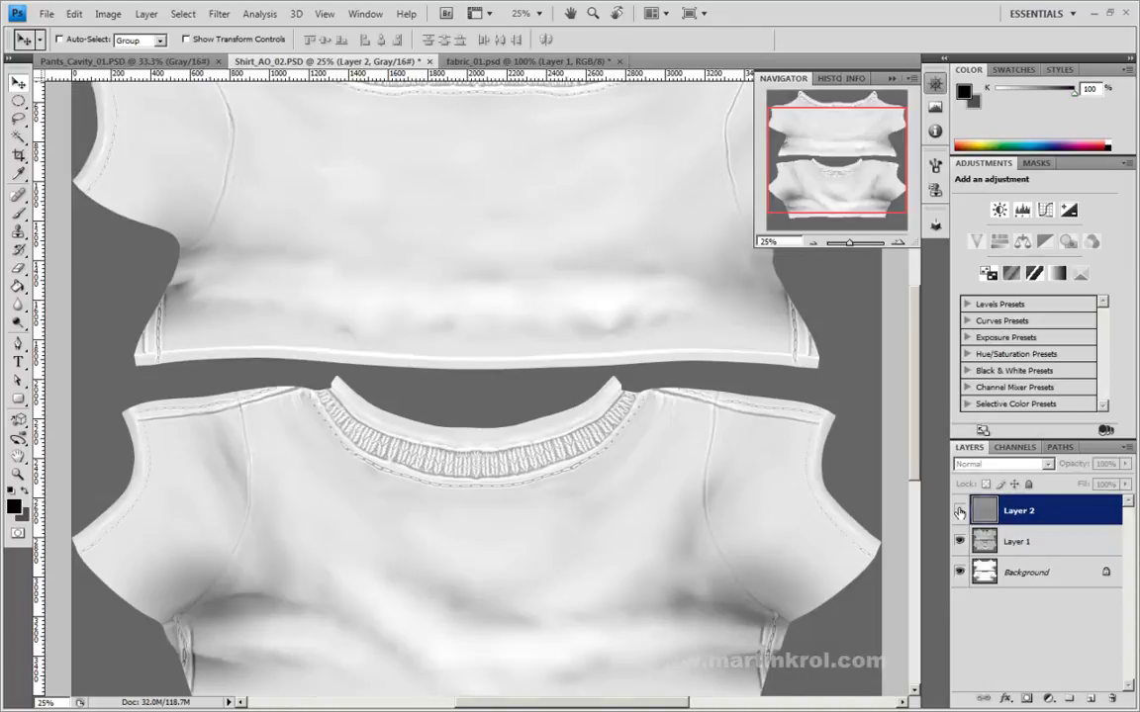
{"action": "left_click", "coordinate": [958, 510]}
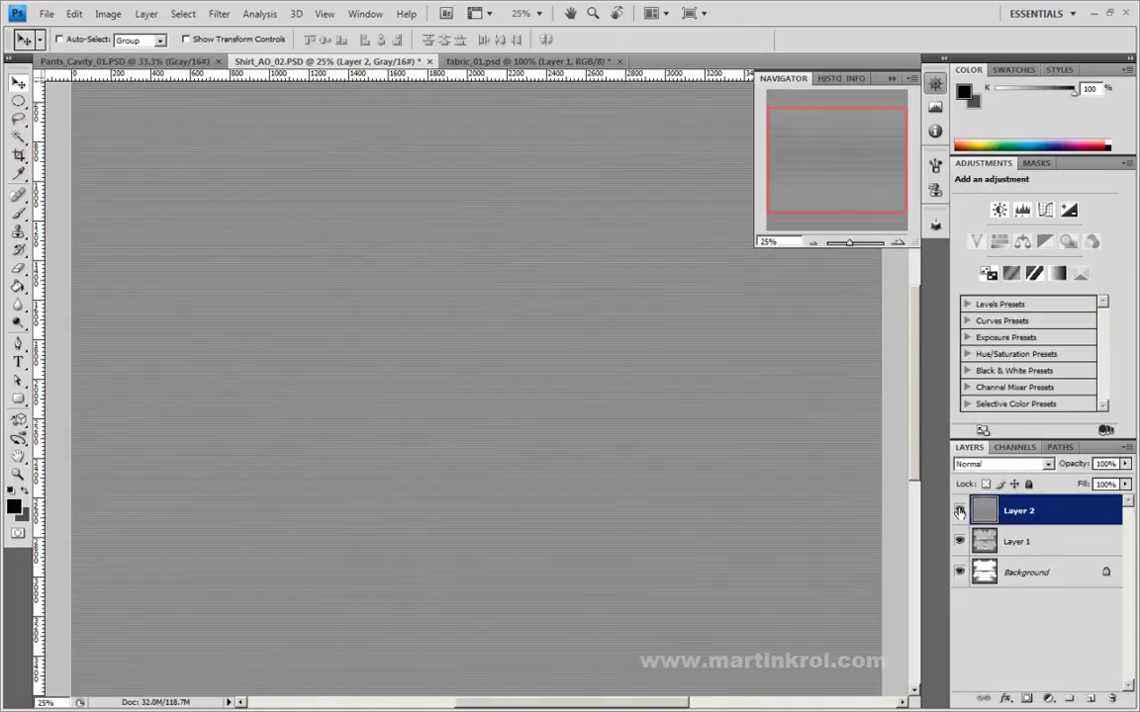
{"action": "left_click_drag", "start_coordinate": [1063, 510], "coordinate": [1112, 698]}
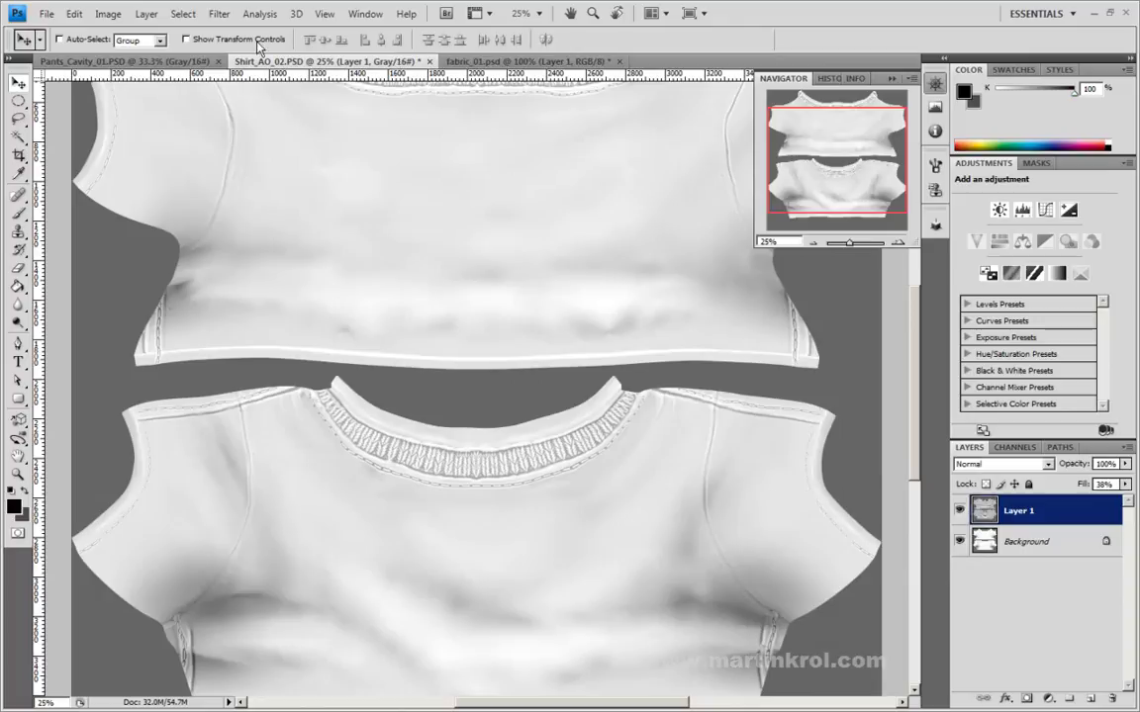
Convert Shirt_AO_02 to RGB Color without flattening its layers
{"action": "left_click", "coordinate": [116, 13]}
{"action": "mouse_move", "coordinate": [148, 32]}
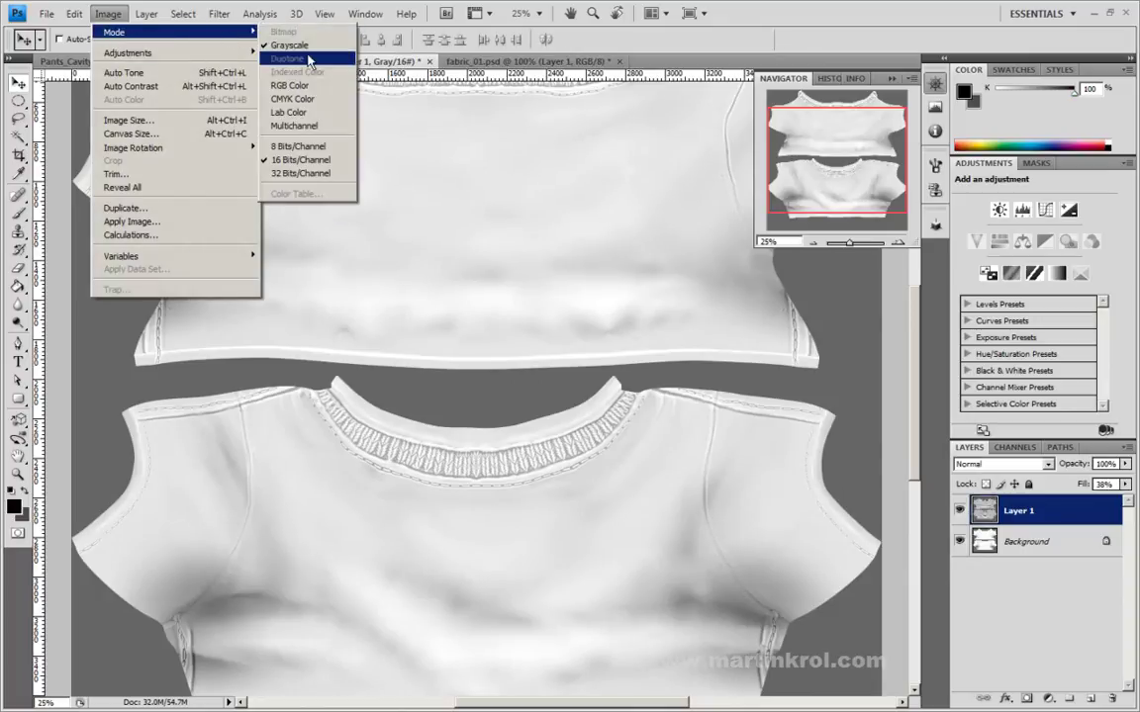
{"action": "left_click", "coordinate": [312, 85]}
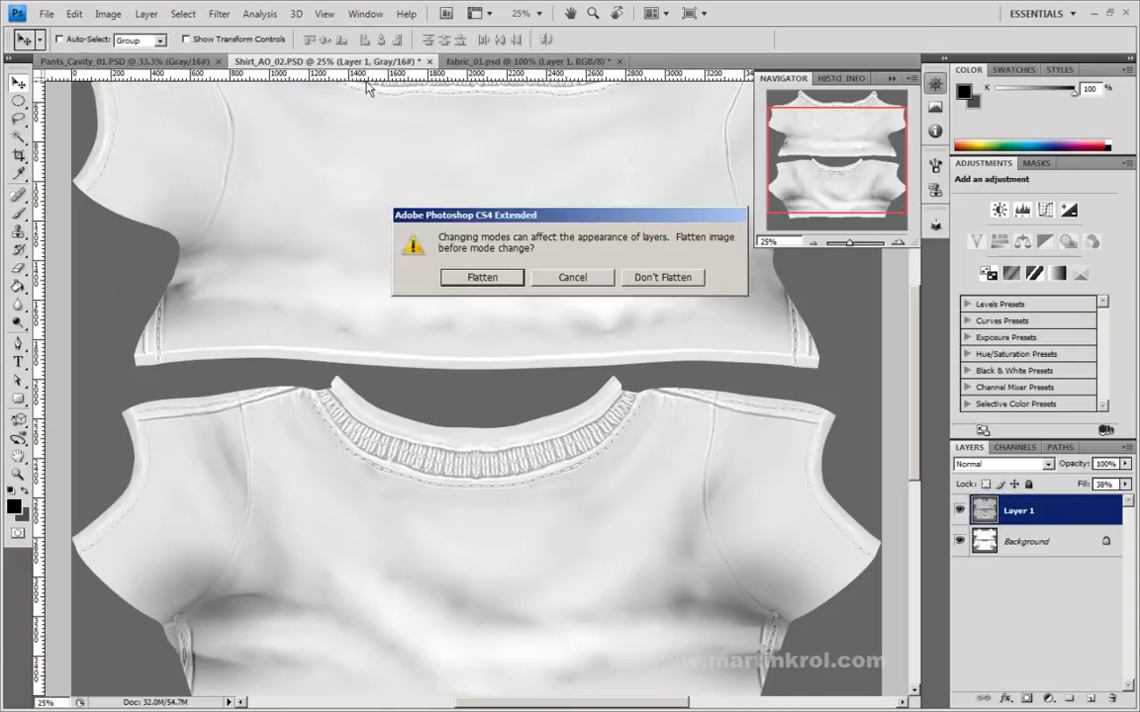
{"action": "left_click", "coordinate": [655, 278]}
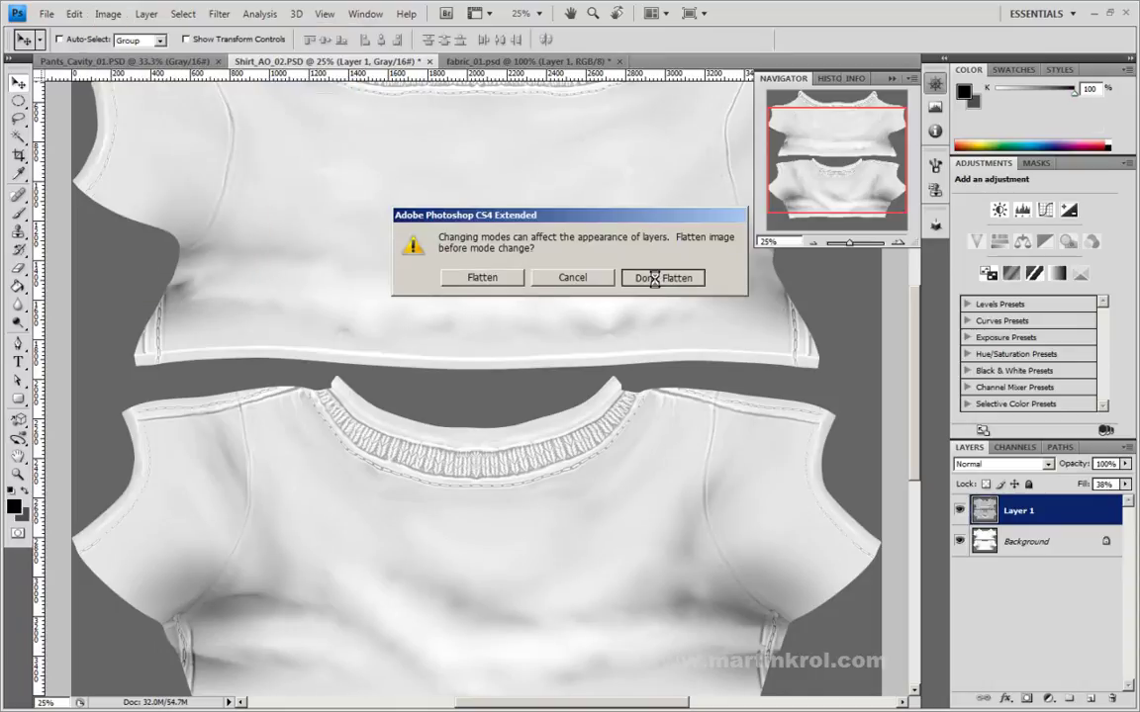
{"action": "left_click", "coordinate": [507, 62]}
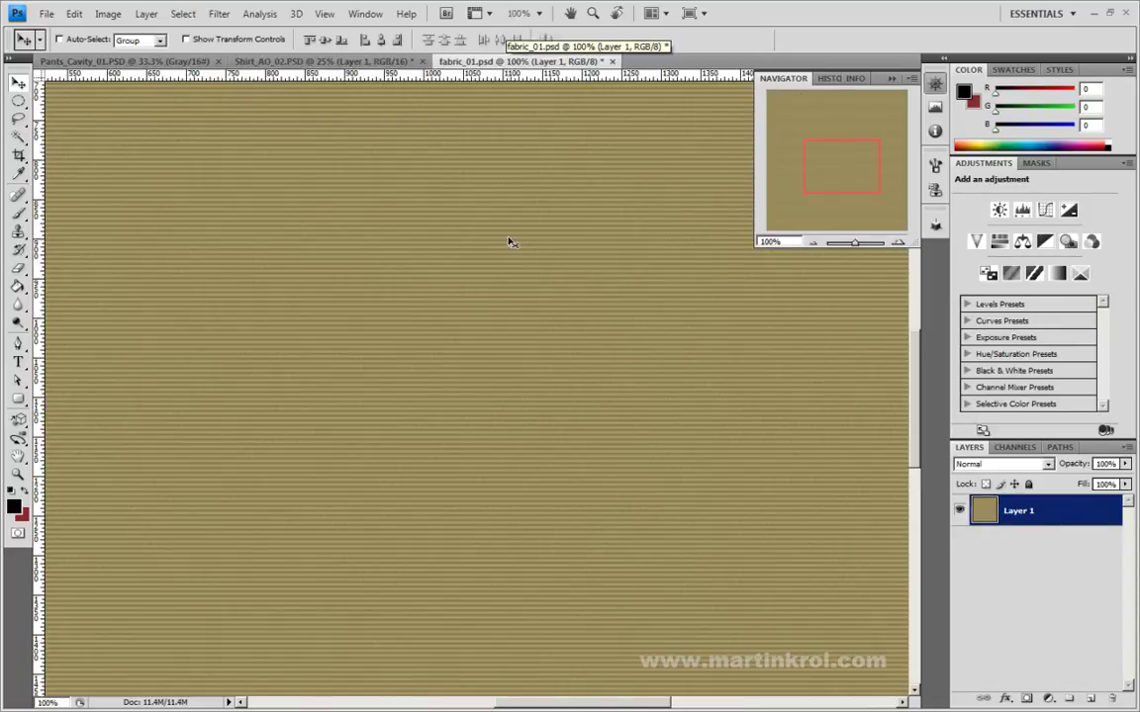
Resize fabric_01 to 4096 × 4096 pixels with proportions constrained
{"action": "left_click", "coordinate": [280, 62]}
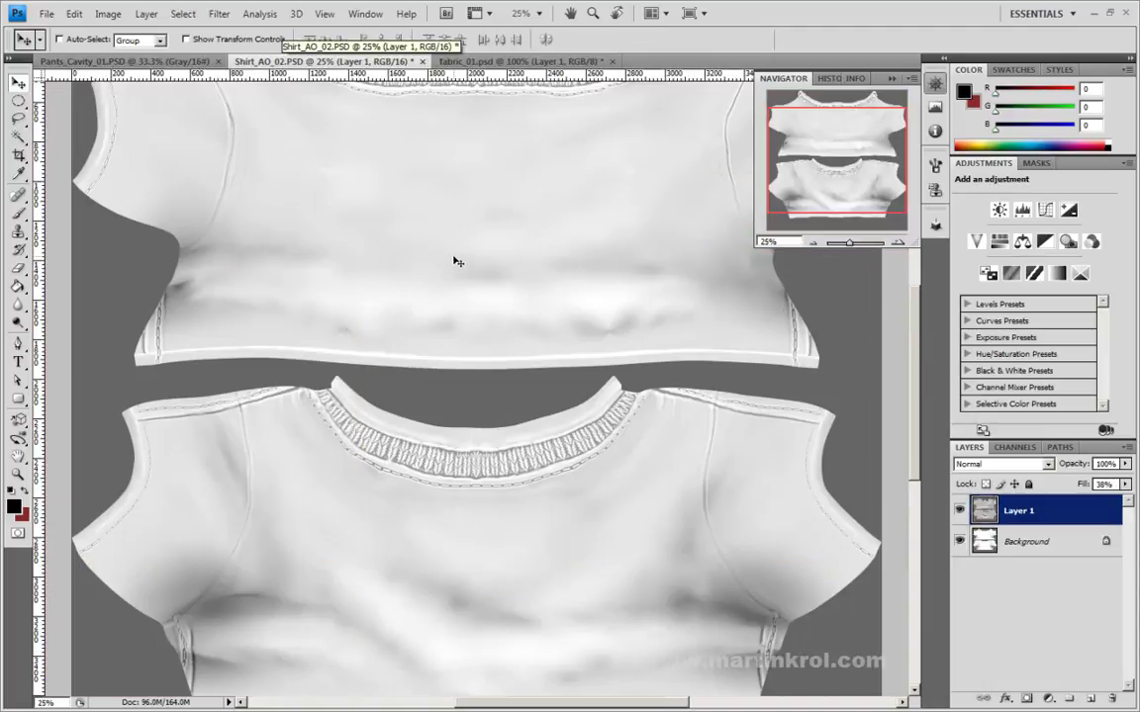
{"action": "left_click", "coordinate": [455, 61]}
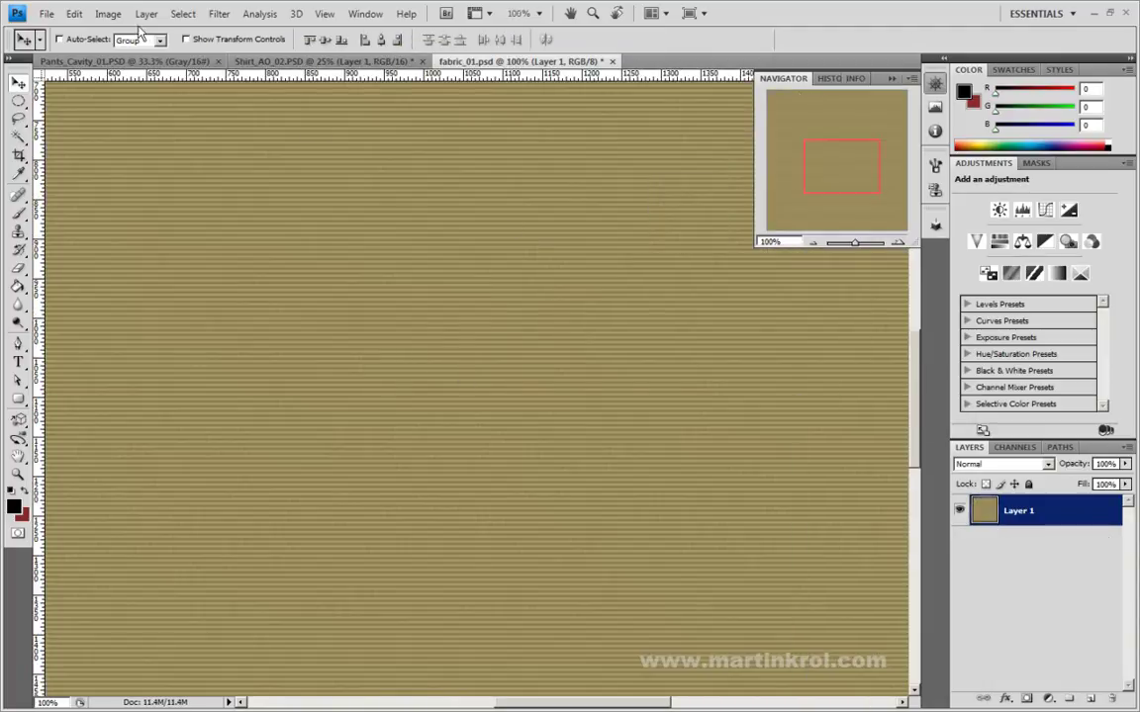
{"action": "left_click", "coordinate": [108, 14]}
{"action": "left_click", "coordinate": [136, 120]}
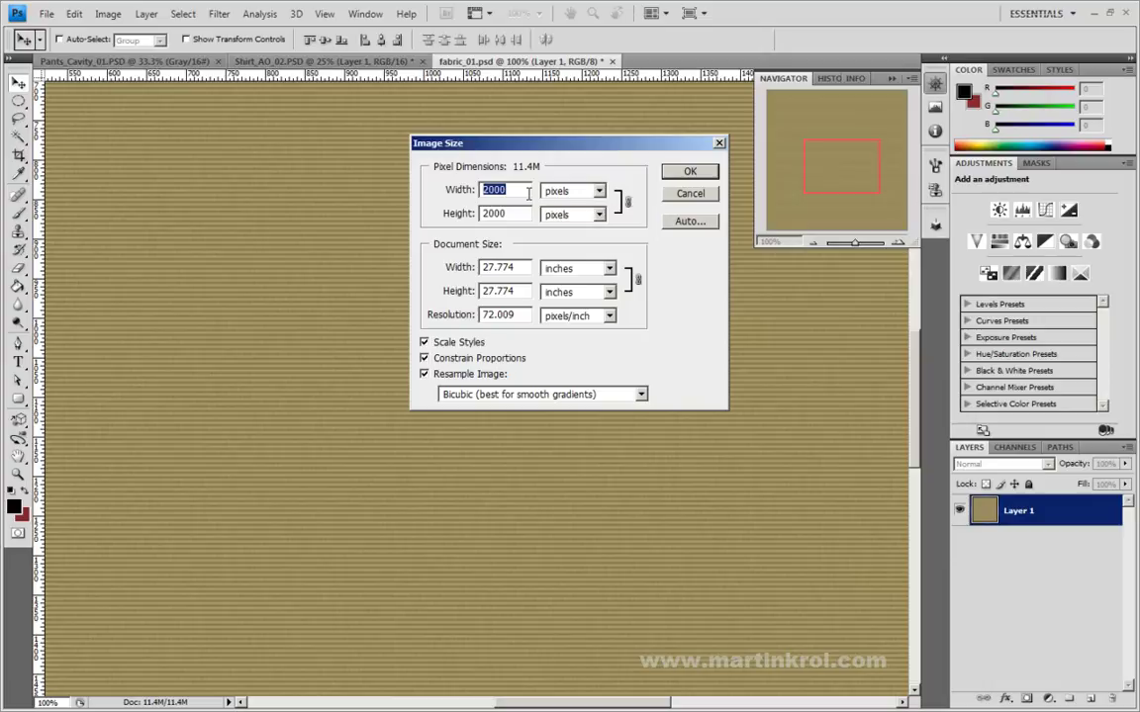
{"action": "type", "text": "4096"}
{"action": "key", "text": "Tab"}
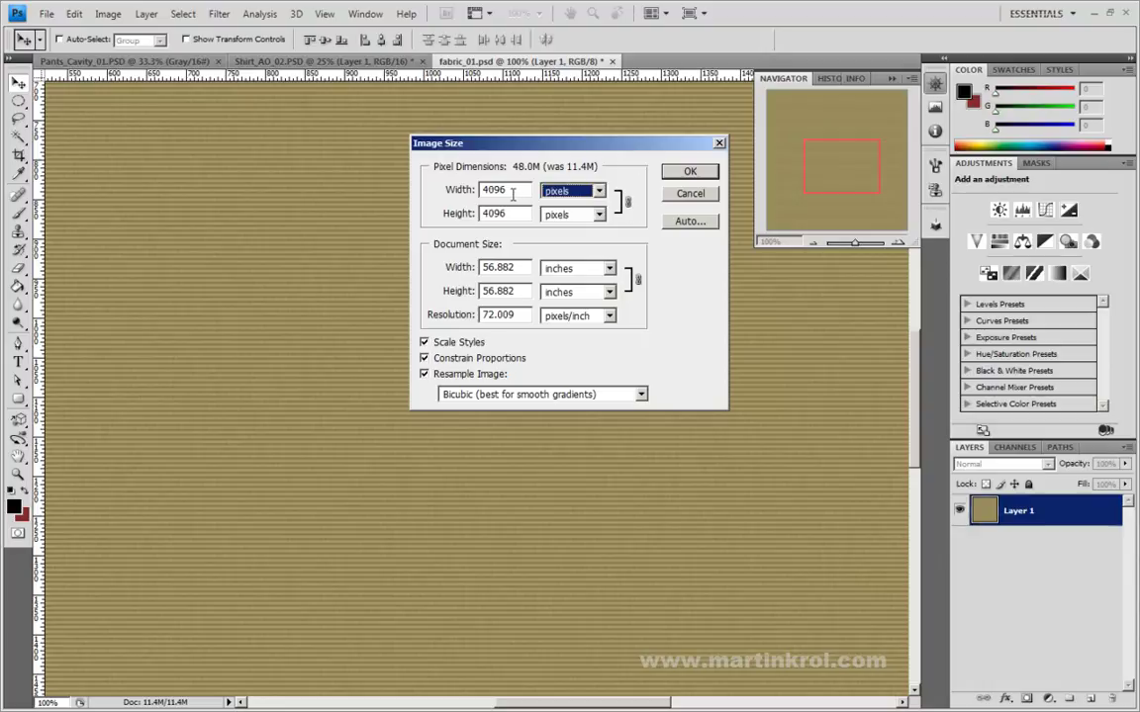
{"action": "left_click", "coordinate": [682, 174]}
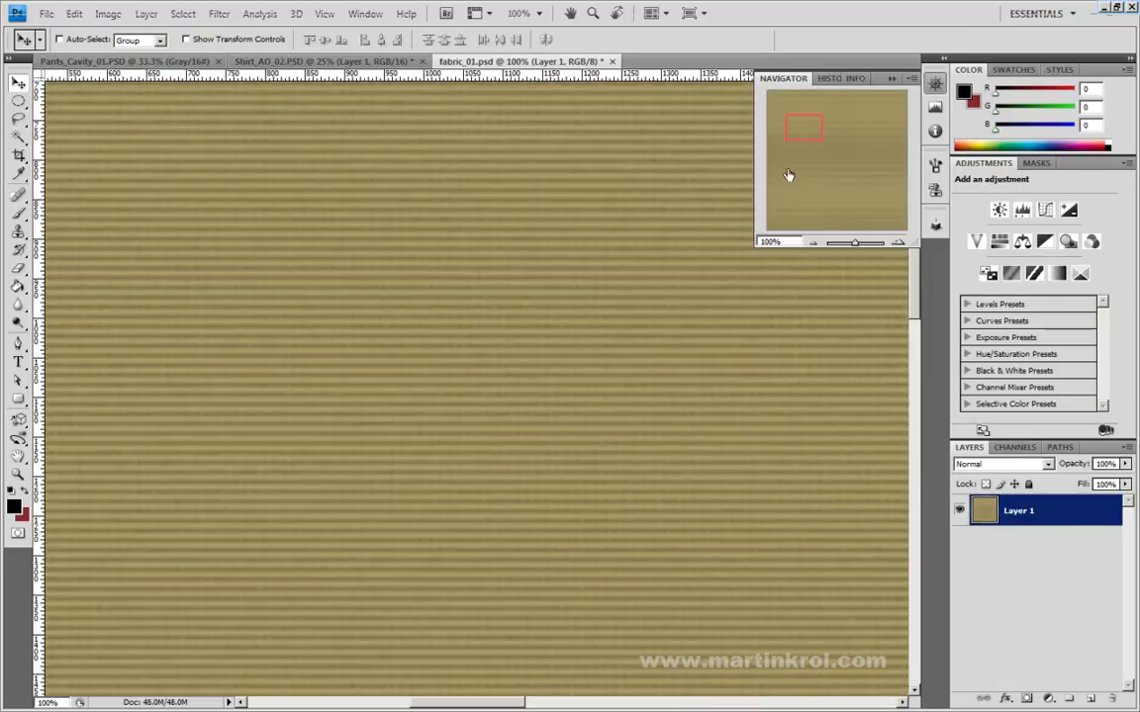
Drag the resized fabric into Shirt_AO_02 as Layer 2 and zoom to check its coverage
{"action": "left_click_drag", "start_coordinate": [799, 151], "coordinate": [806, 146]}
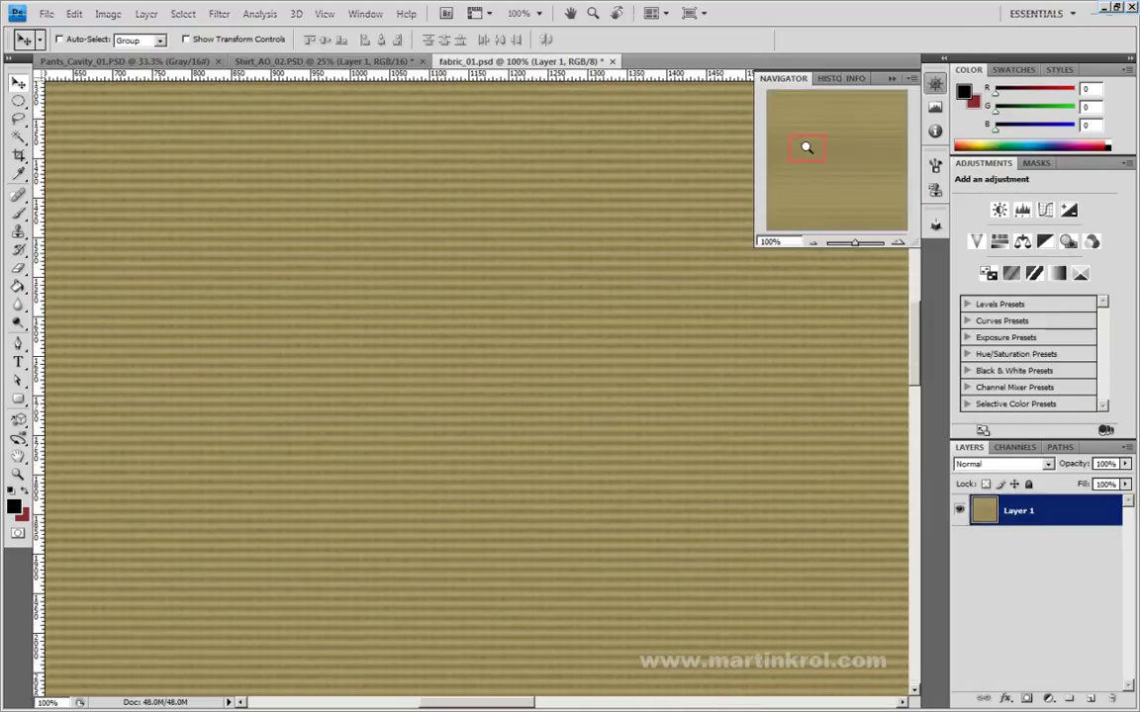
{"action": "left_click", "coordinate": [376, 64]}
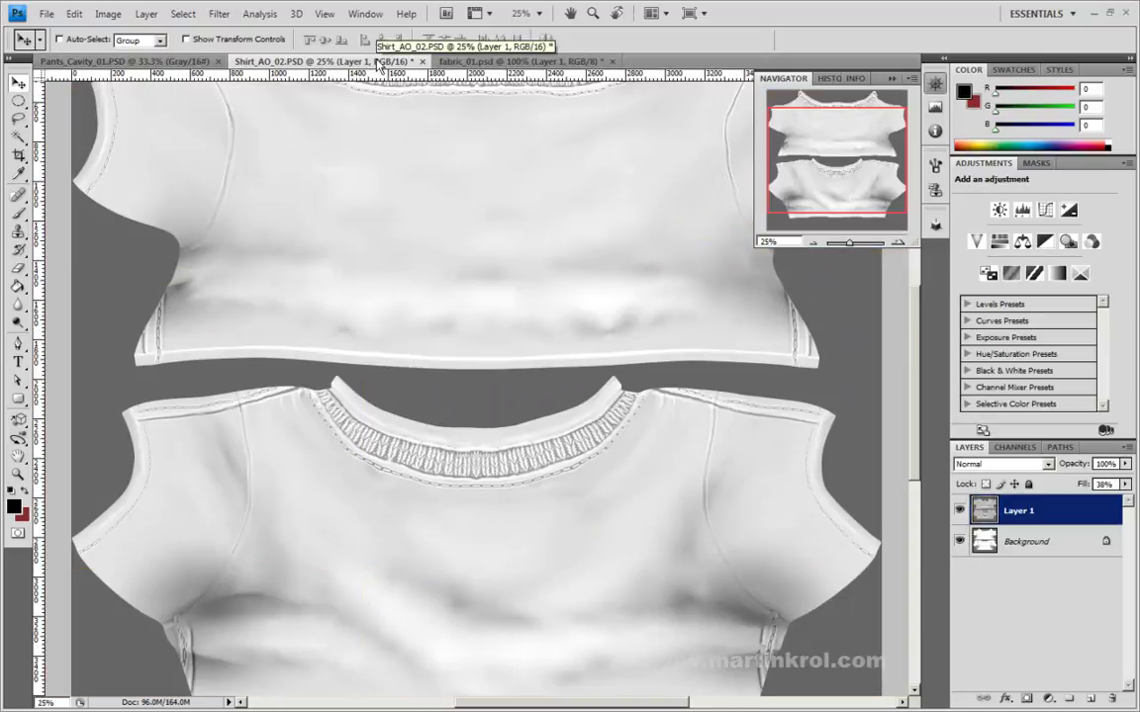
{"action": "left_click_drag", "start_coordinate": [376, 62], "coordinate": [446, 198]}
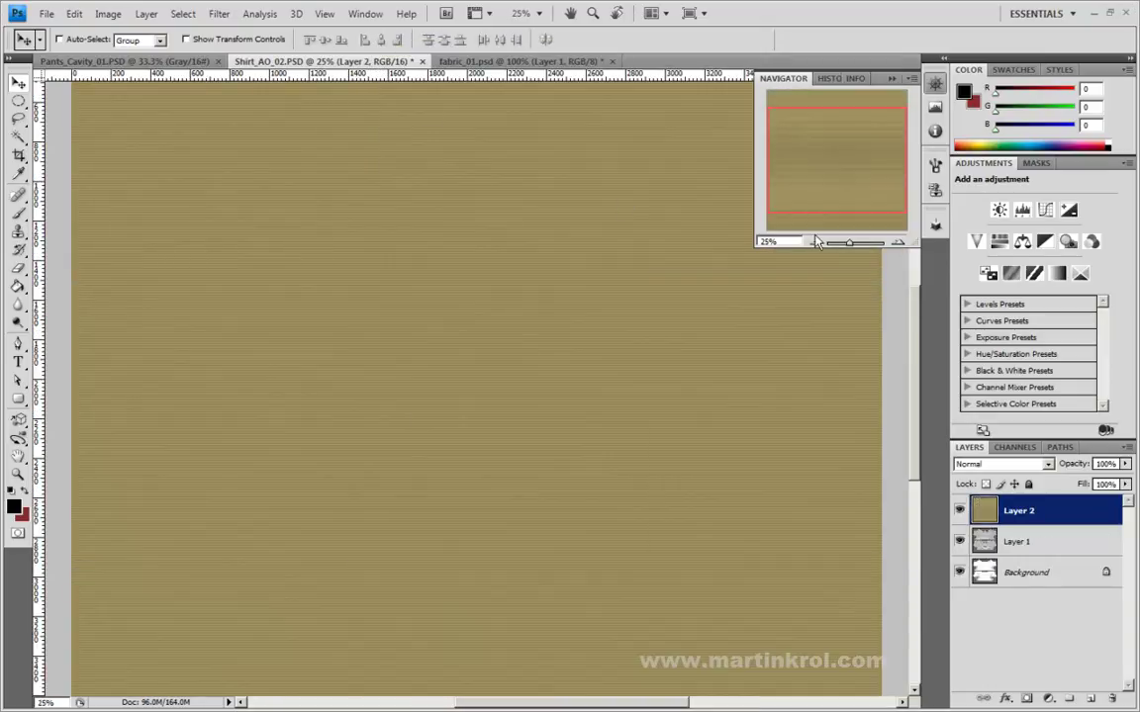
{"action": "left_click", "coordinate": [815, 244]}
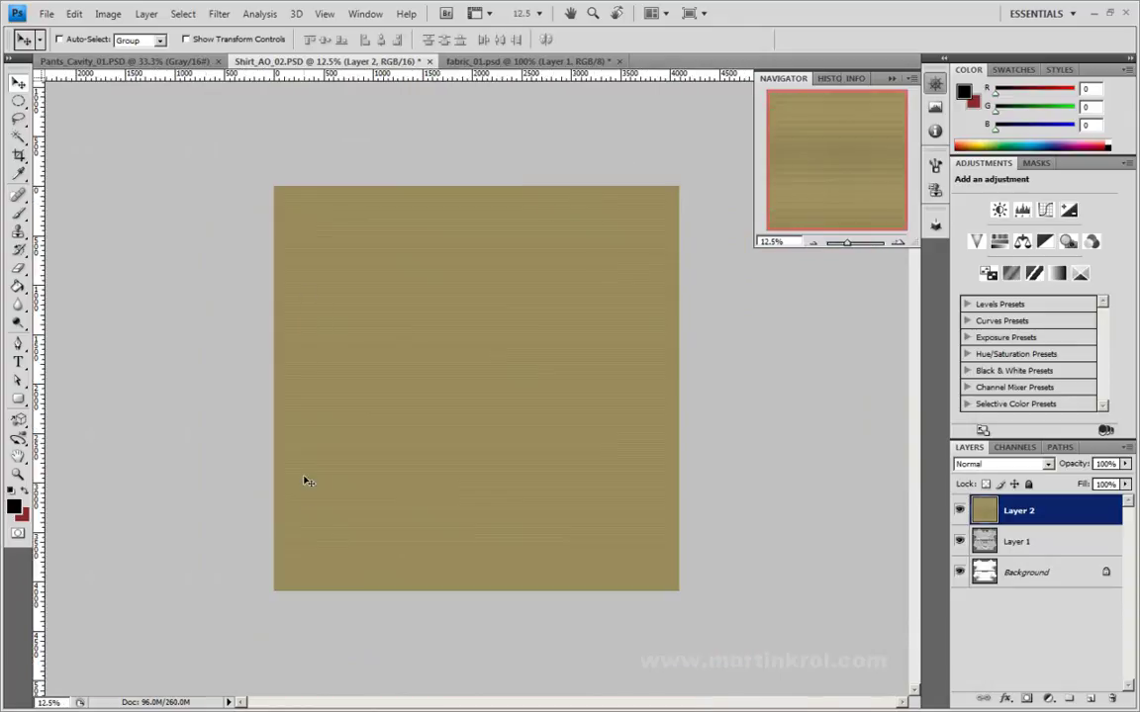
{"action": "left_click", "coordinate": [899, 244]}
{"action": "left_click", "coordinate": [898, 243]}
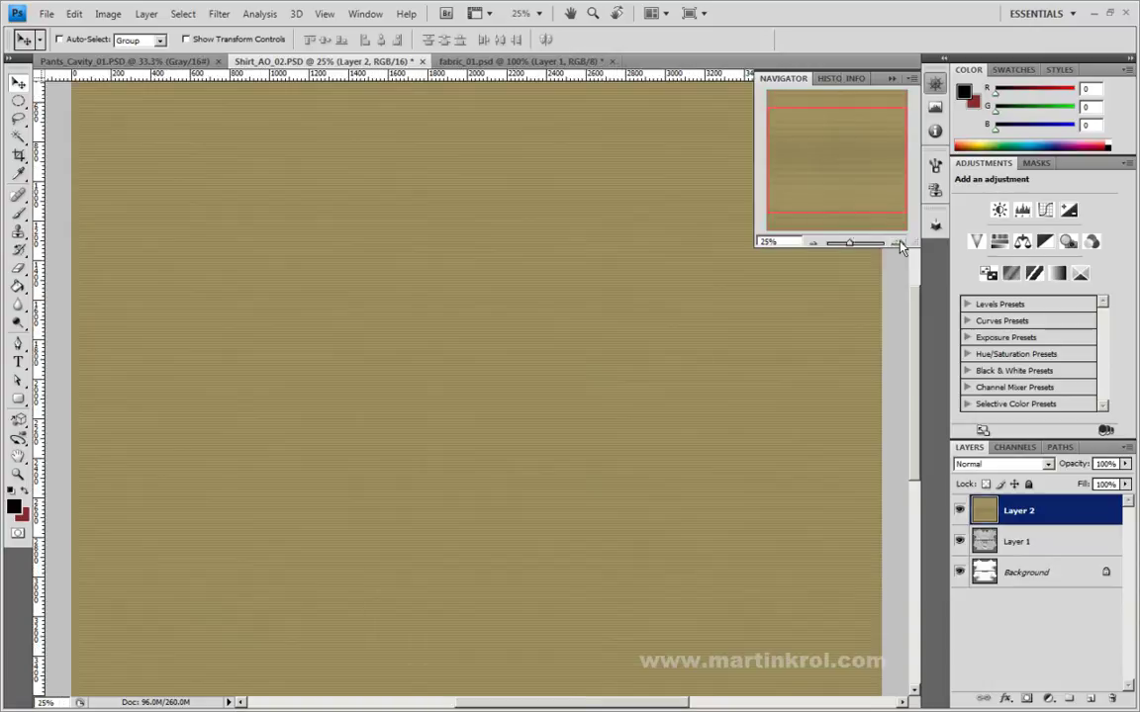
{"action": "left_click", "coordinate": [813, 243]}
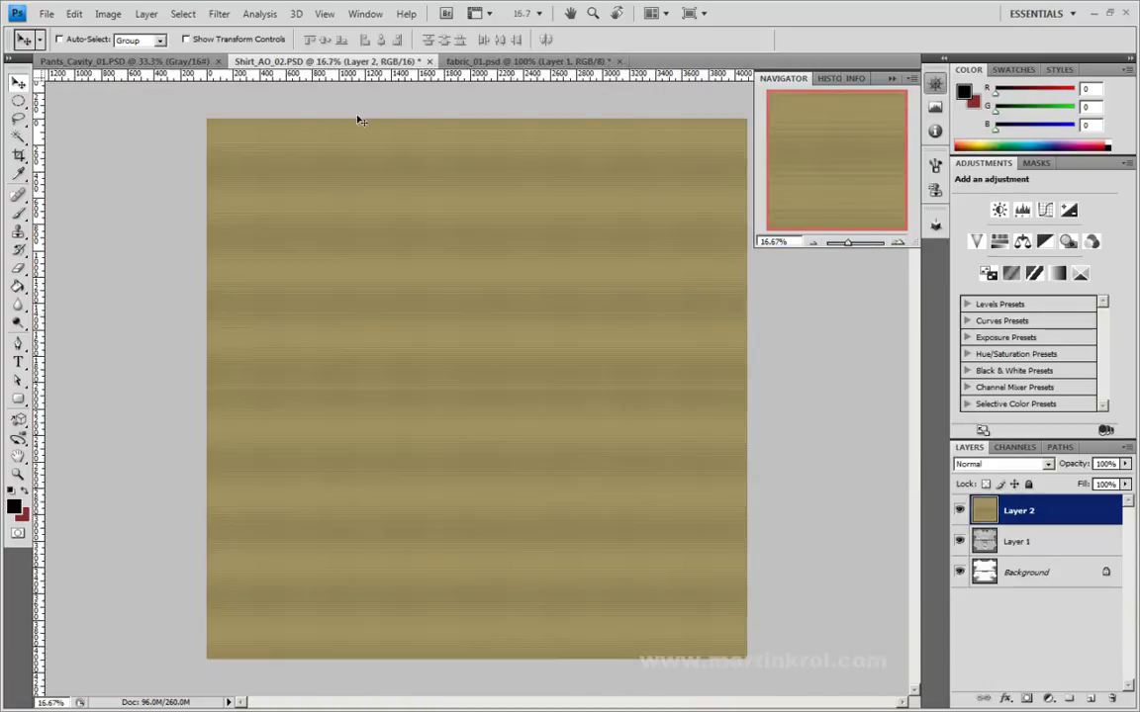
Set the fabric Layer 2 to Multiply blend mode with fill back at 100%
{"action": "left_click", "coordinate": [958, 511]}
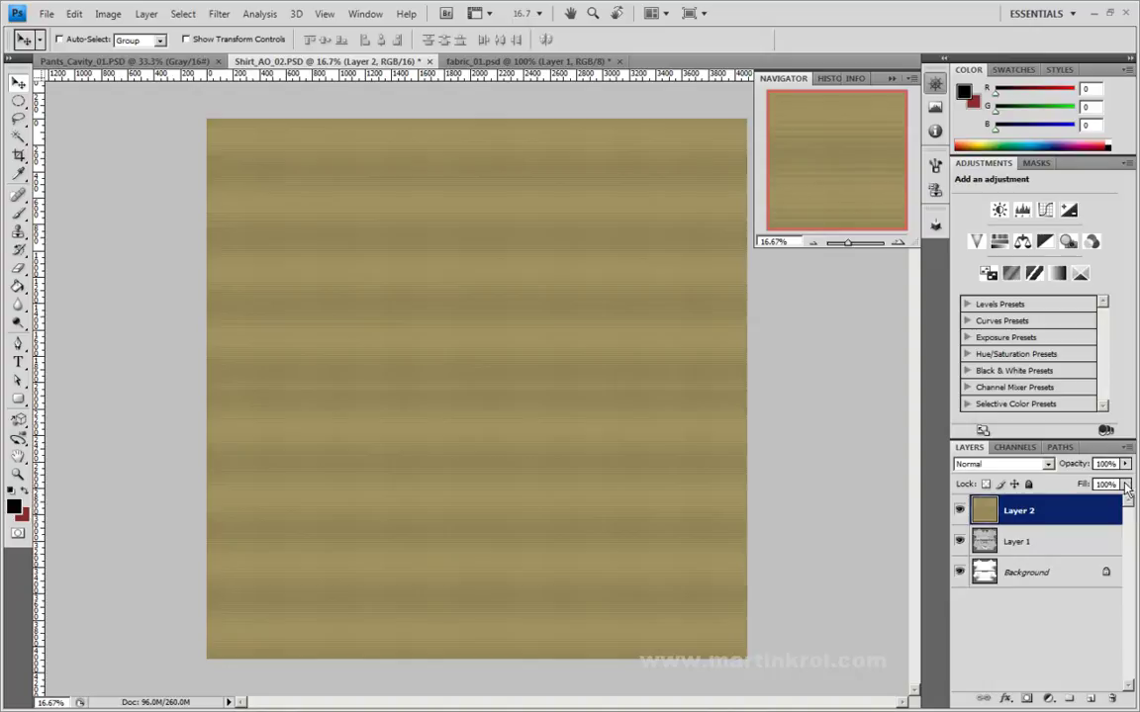
{"action": "left_click_drag", "start_coordinate": [1125, 484], "coordinate": [1080, 508]}
{"action": "left_click", "coordinate": [1001, 464]}
{"action": "left_click", "coordinate": [979, 116]}
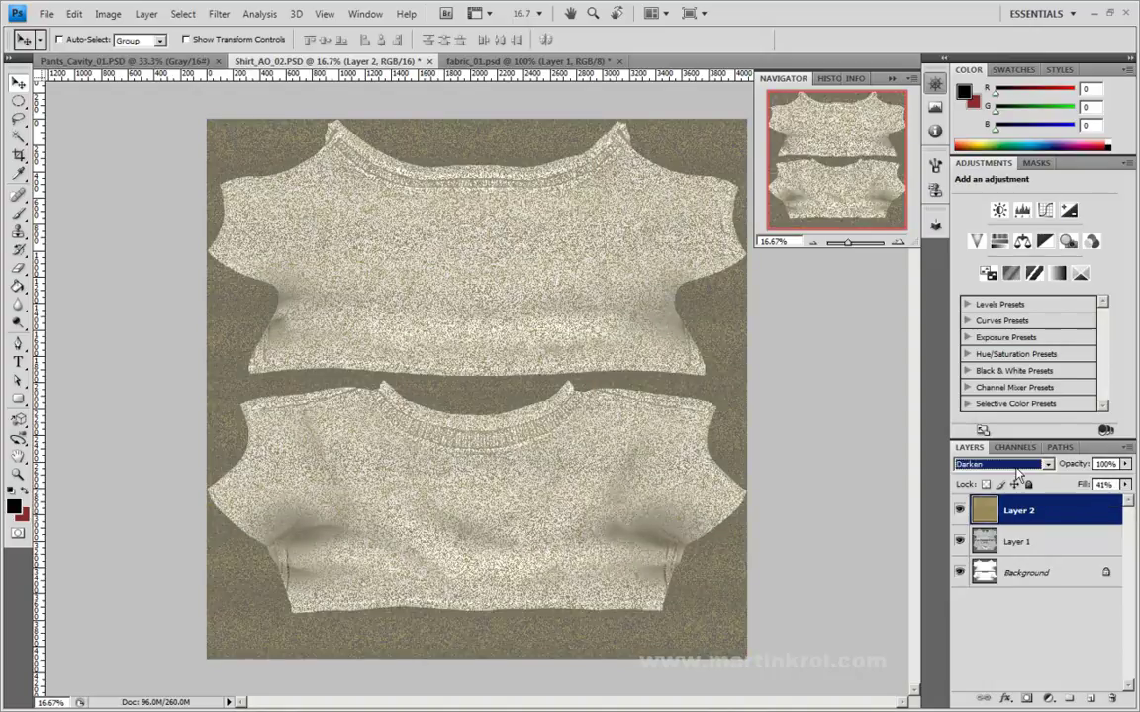
{"action": "key", "text": "Down"}
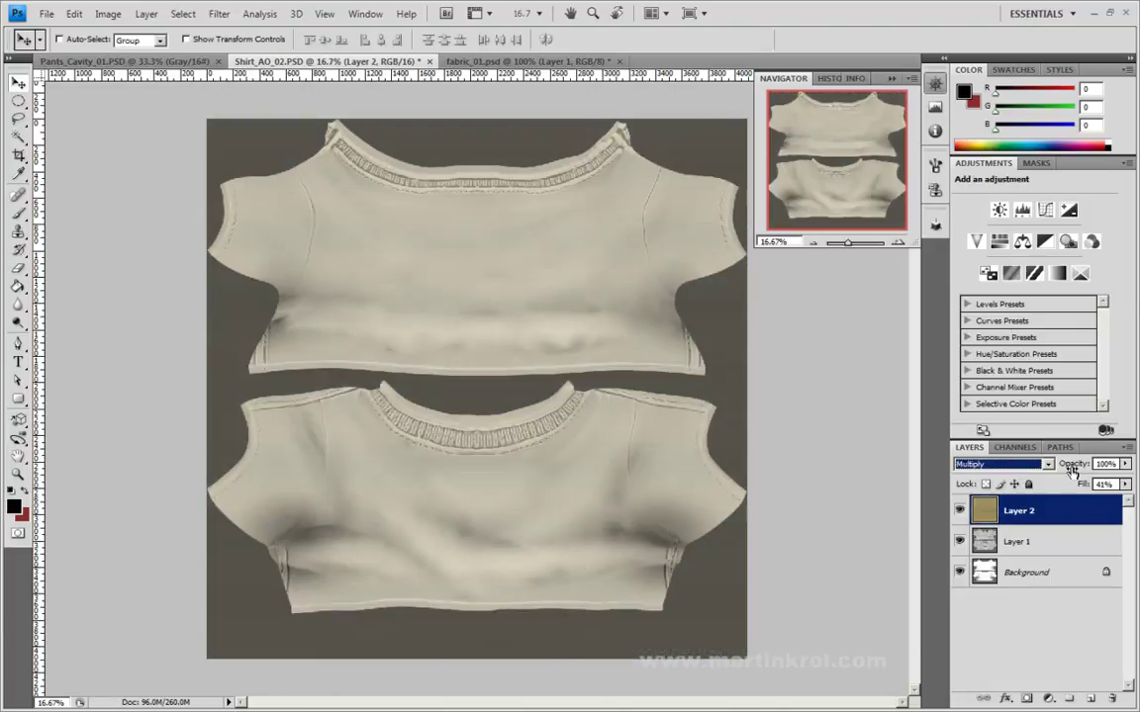
{"action": "left_click_drag", "start_coordinate": [1124, 484], "coordinate": [1133, 503]}
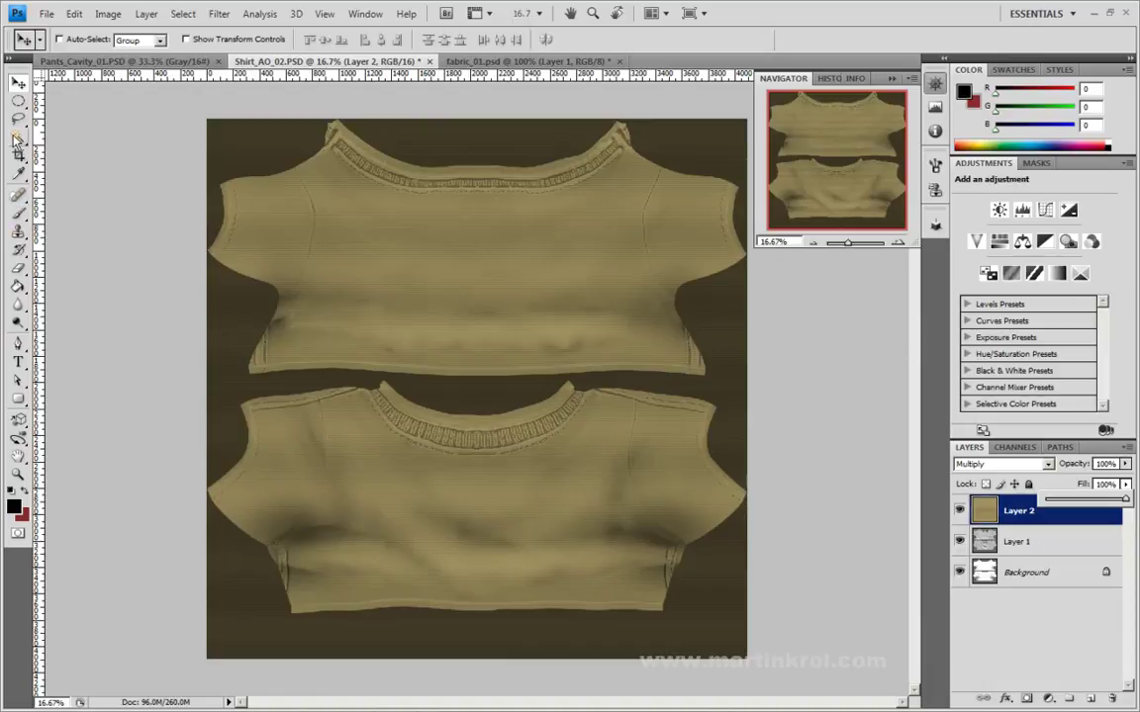
Set up the Magic Wand on Layer 1 with a tolerance of 1
{"action": "left_click", "coordinate": [17, 139]}
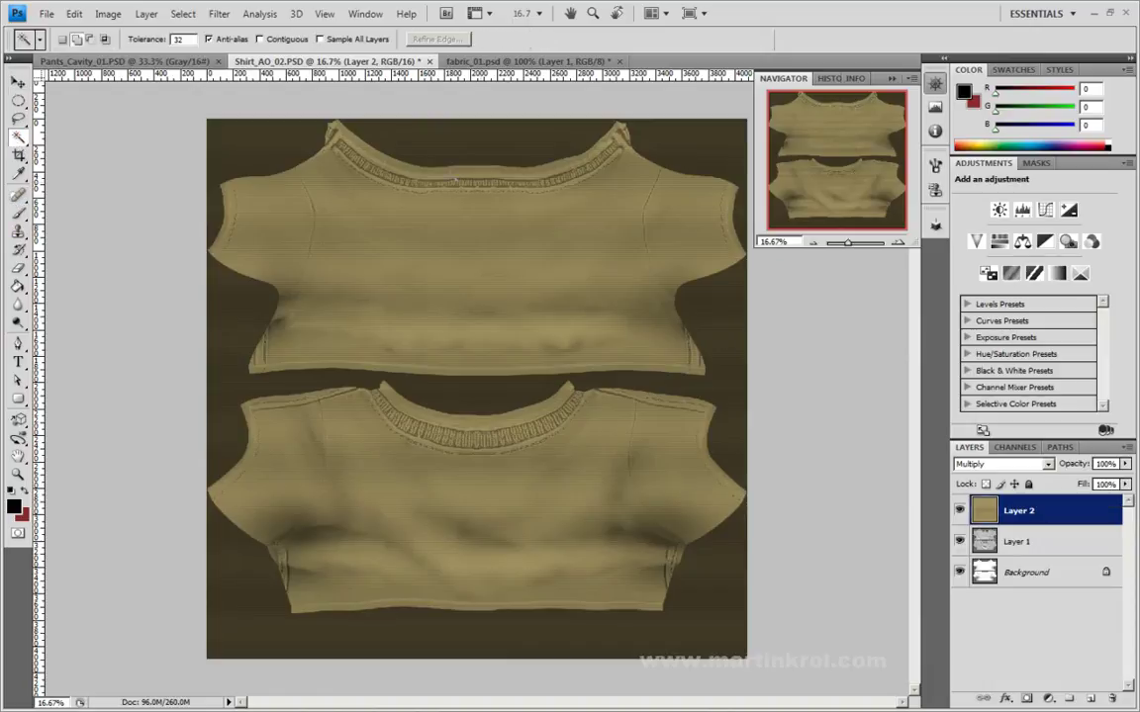
{"action": "left_click", "coordinate": [1064, 543]}
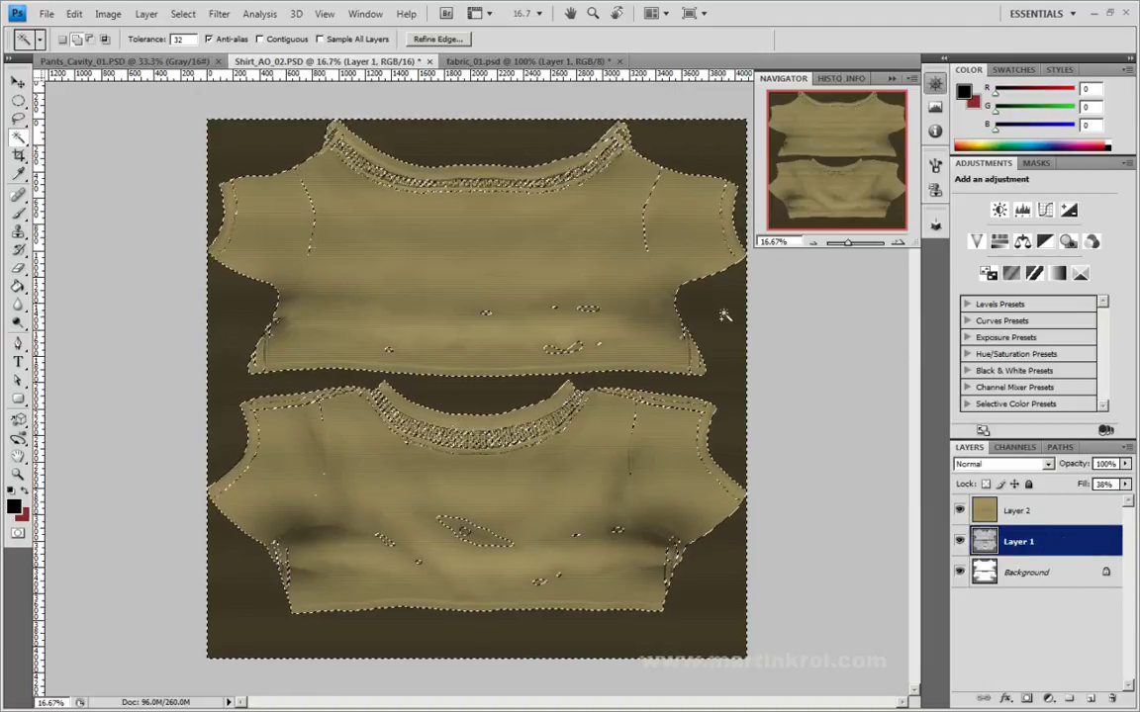
{"action": "left_click", "coordinate": [139, 40]}
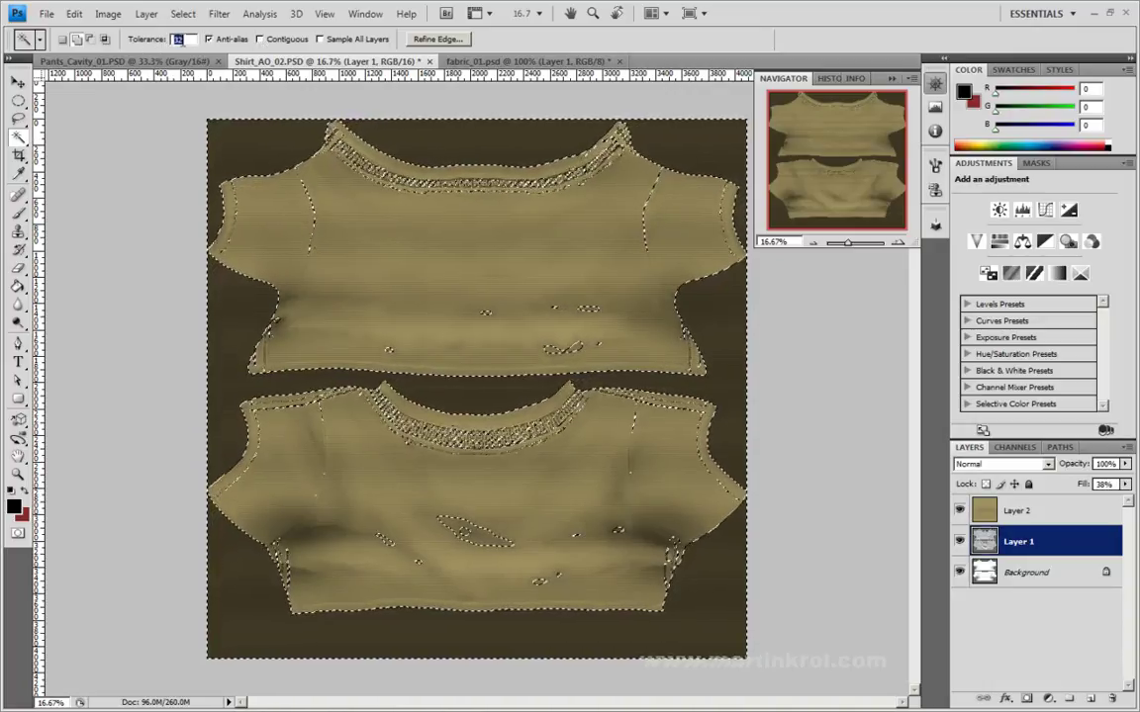
{"action": "type", "text": "1"}
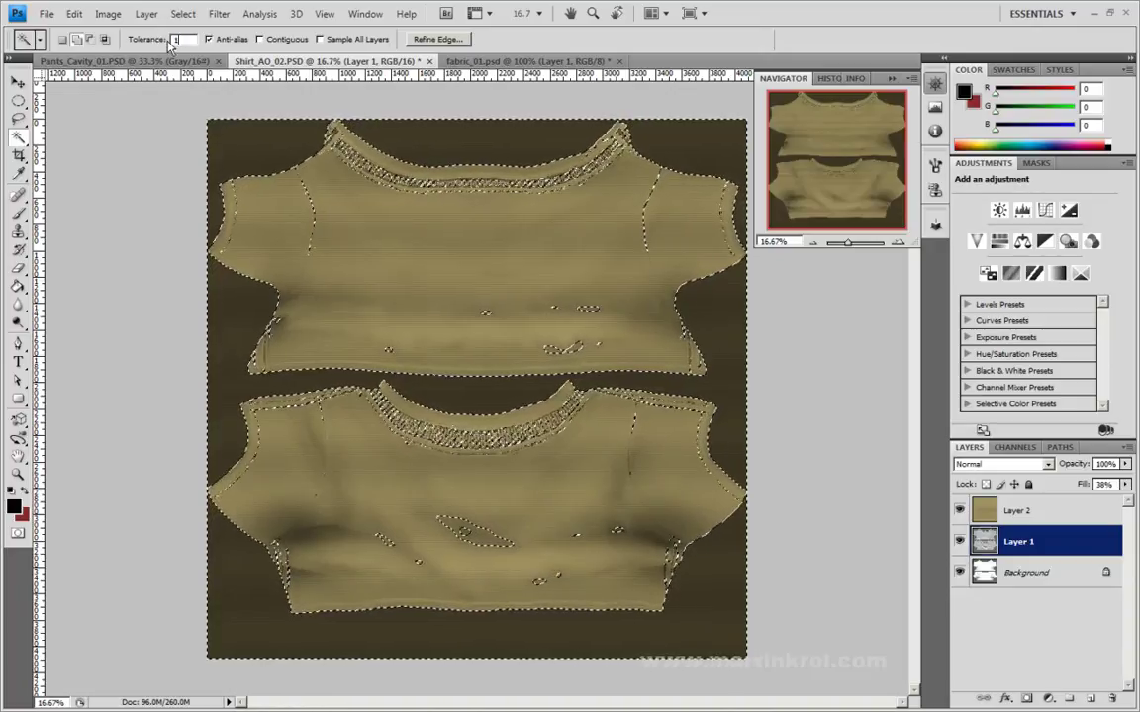
Select the dark background around both shirt pieces with Contiguous enabled
{"action": "left_click", "coordinate": [194, 133]}
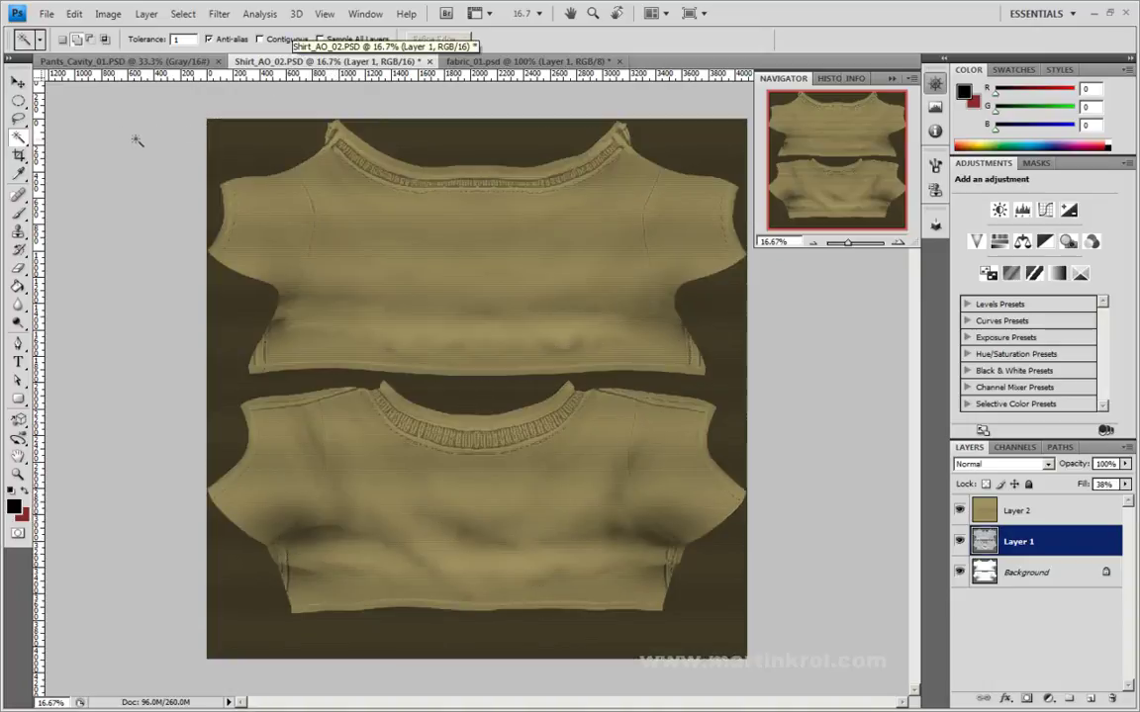
{"action": "left_click", "coordinate": [260, 149]}
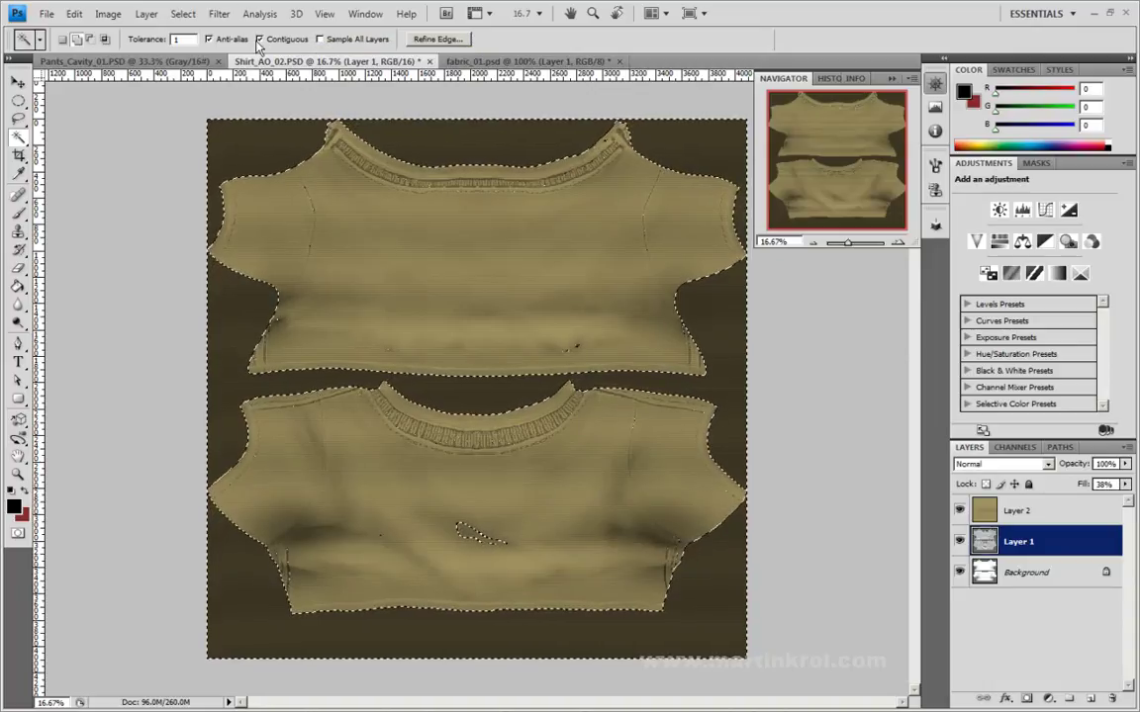
{"action": "left_click", "coordinate": [260, 38]}
{"action": "left_click", "coordinate": [187, 85]}
{"action": "left_click", "coordinate": [222, 122]}
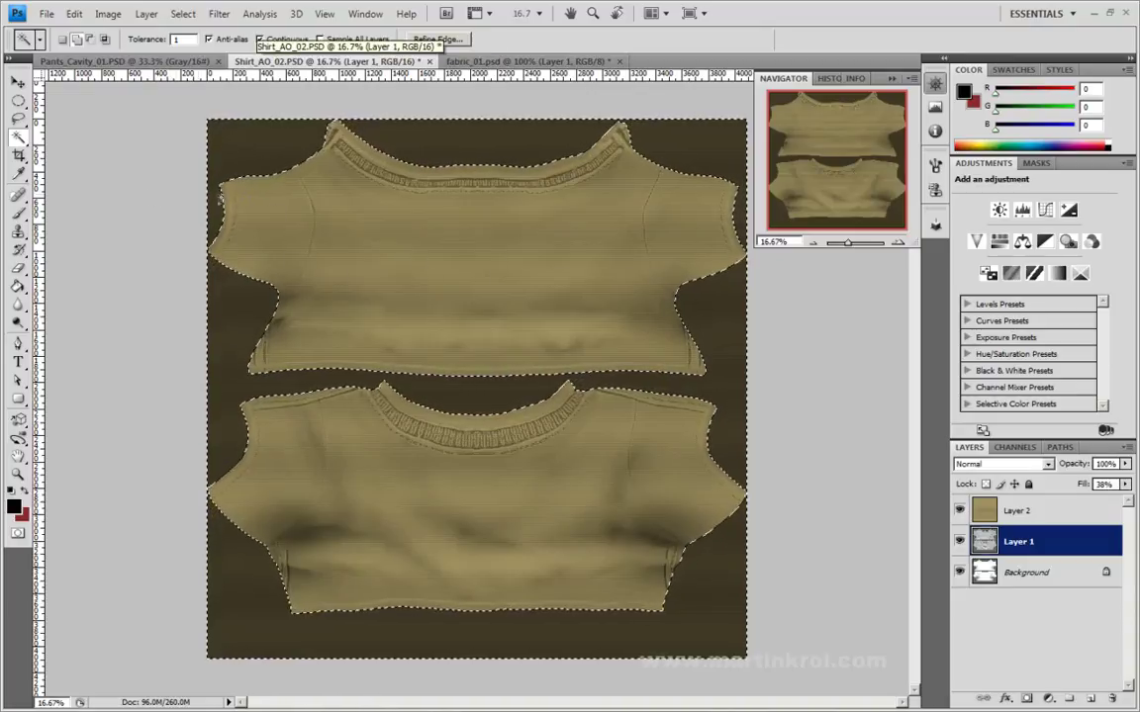
{"action": "left_click", "coordinate": [176, 193]}
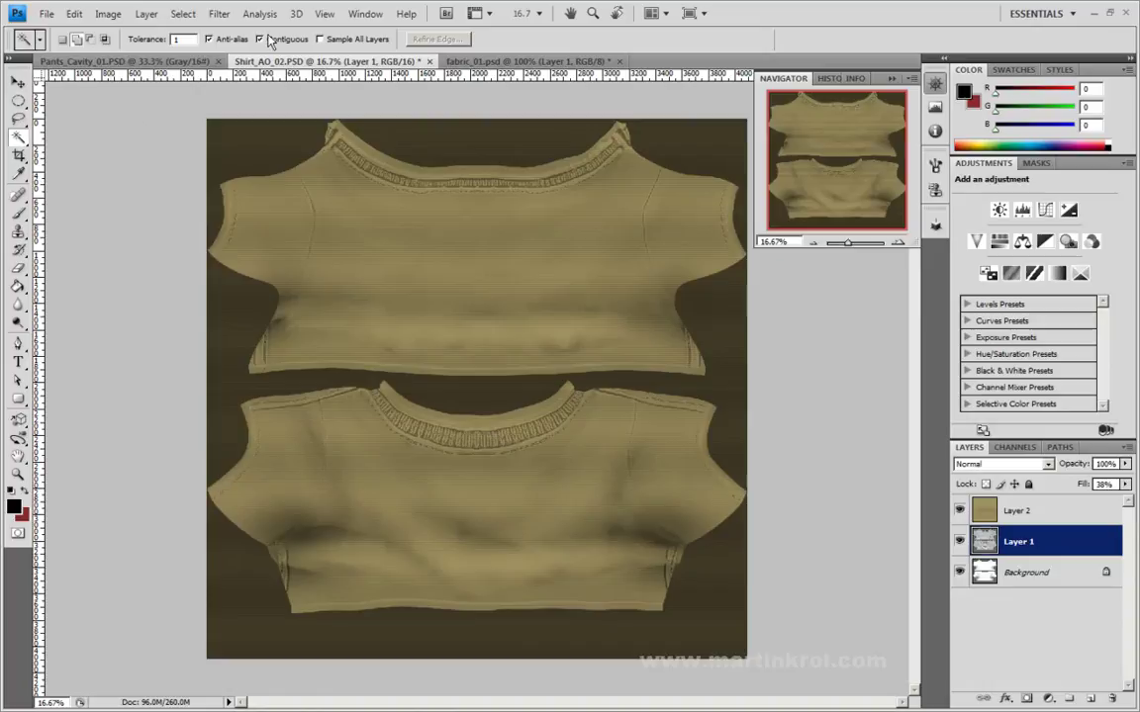
{"action": "left_click", "coordinate": [255, 141]}
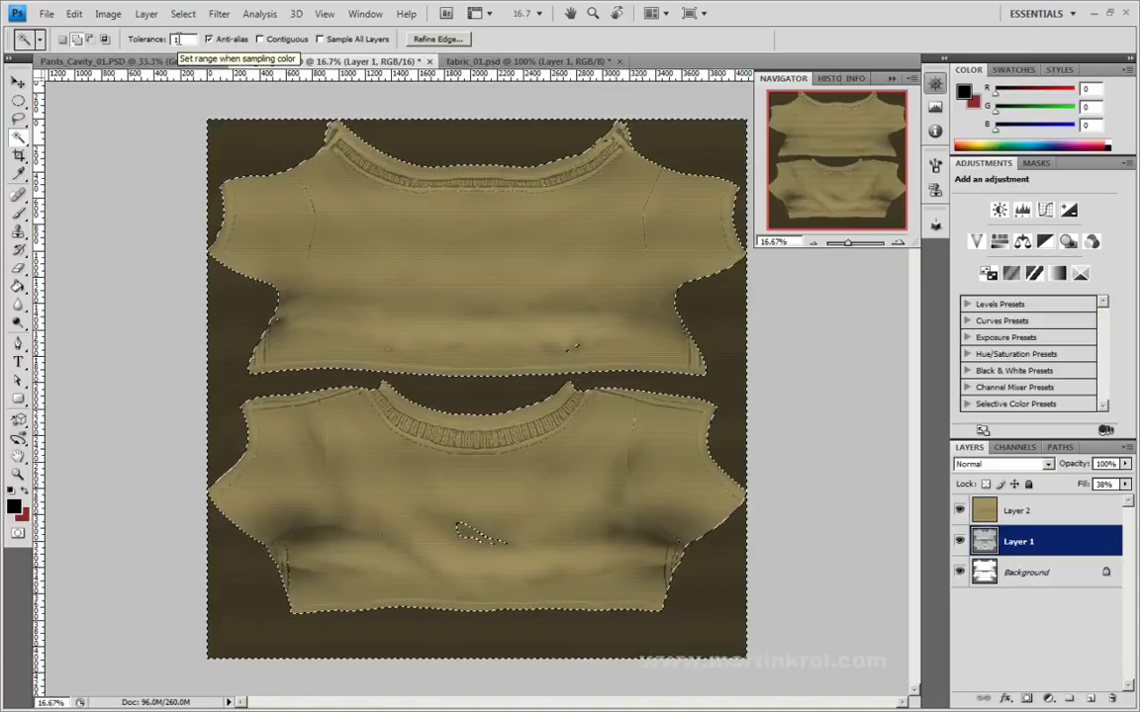
{"action": "left_click", "coordinate": [148, 119]}
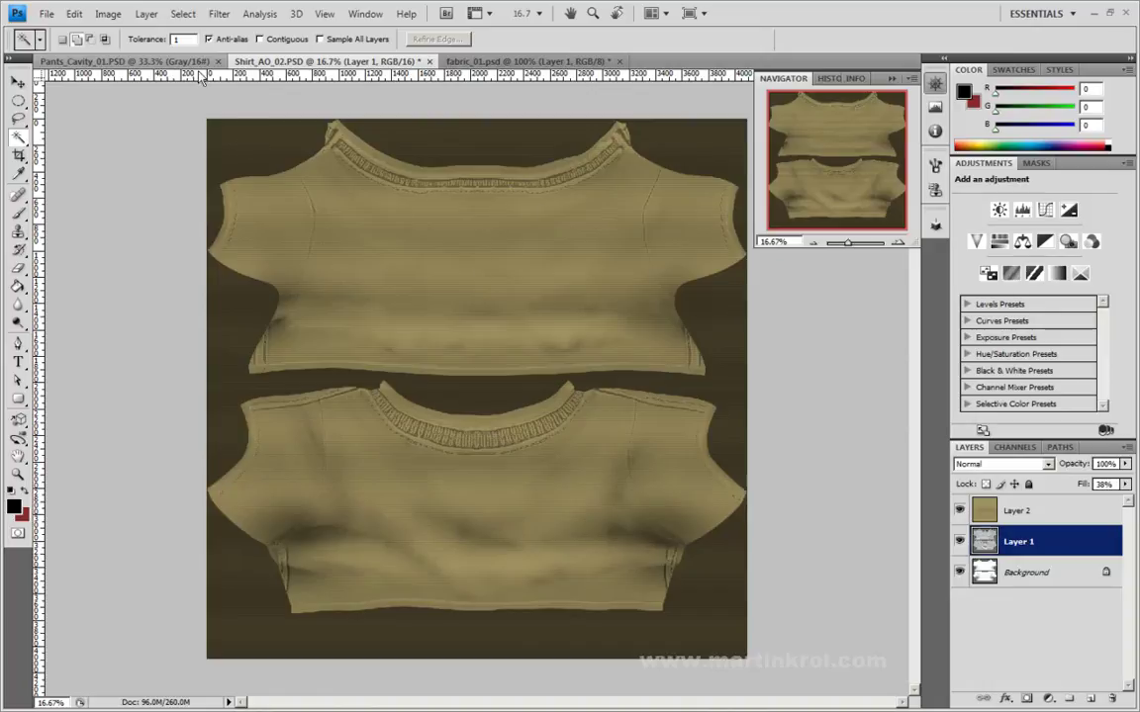
{"action": "double_click", "coordinate": [179, 39]}
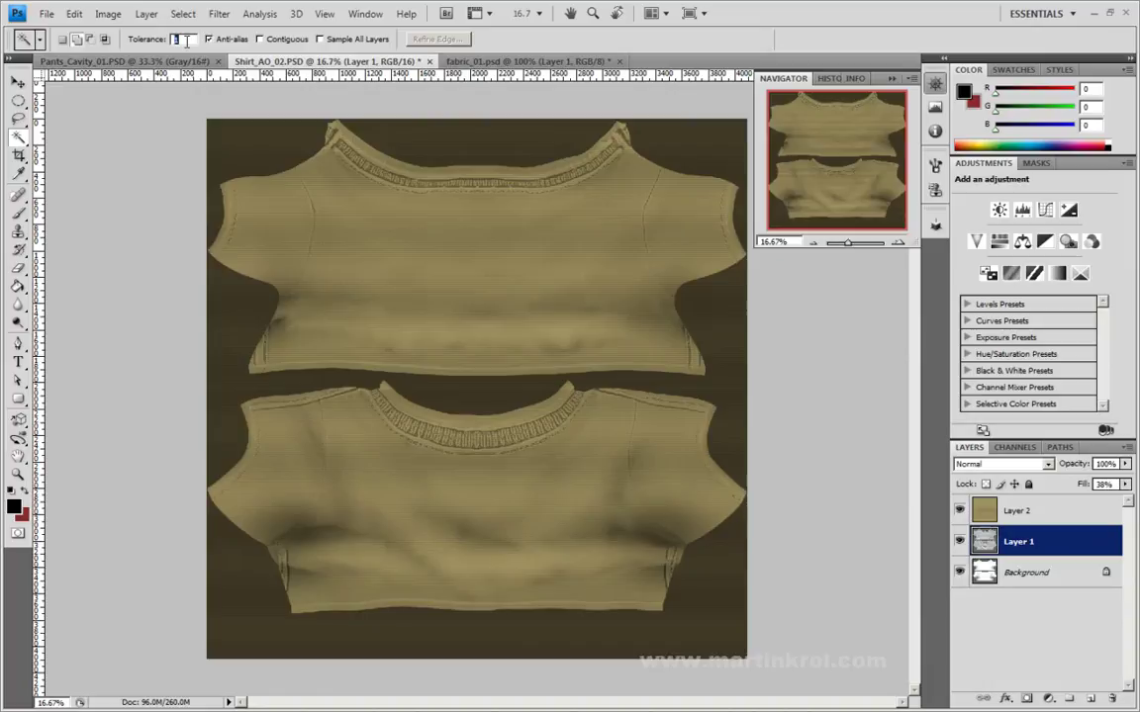
{"action": "type", "text": "32"}
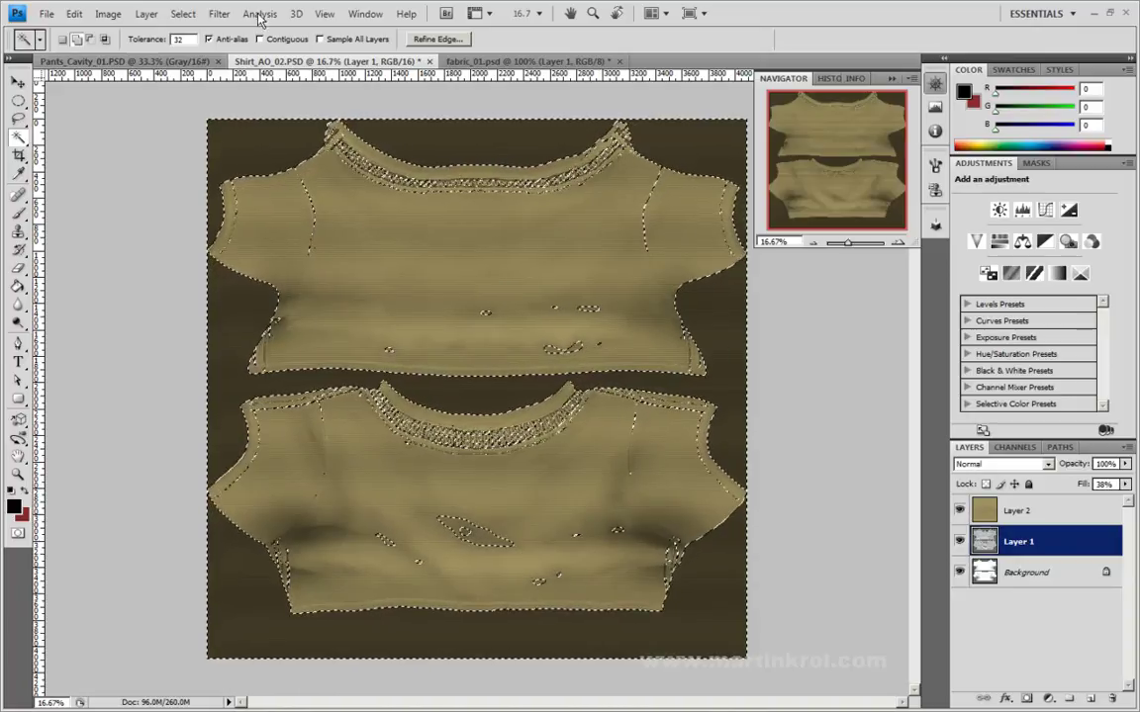
{"action": "left_click", "coordinate": [155, 145]}
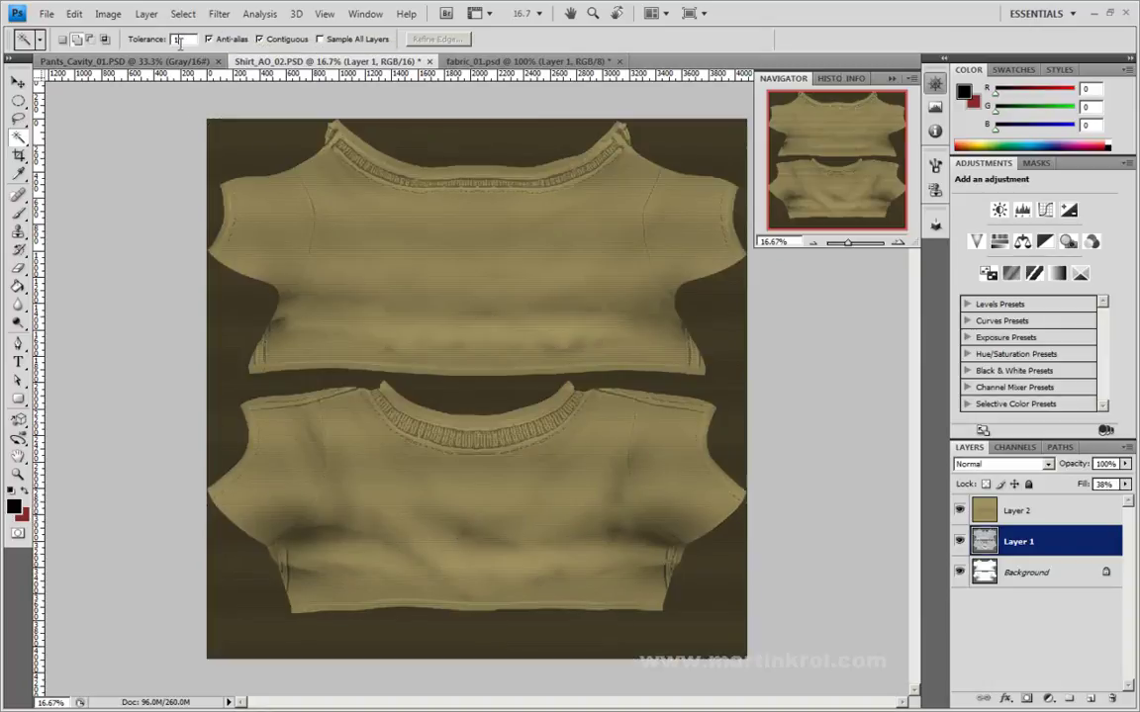
{"action": "left_click", "coordinate": [254, 144]}
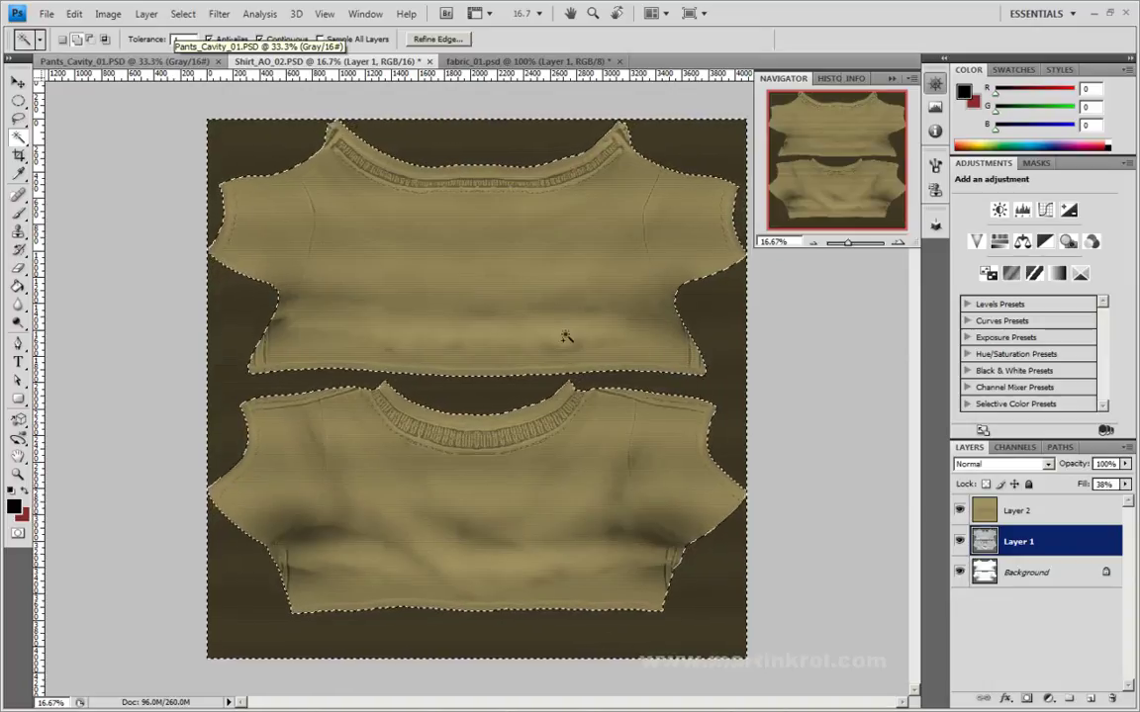
Add a layer mask to Layer 2 from the selection and invert it
{"action": "left_click", "coordinate": [1019, 510]}
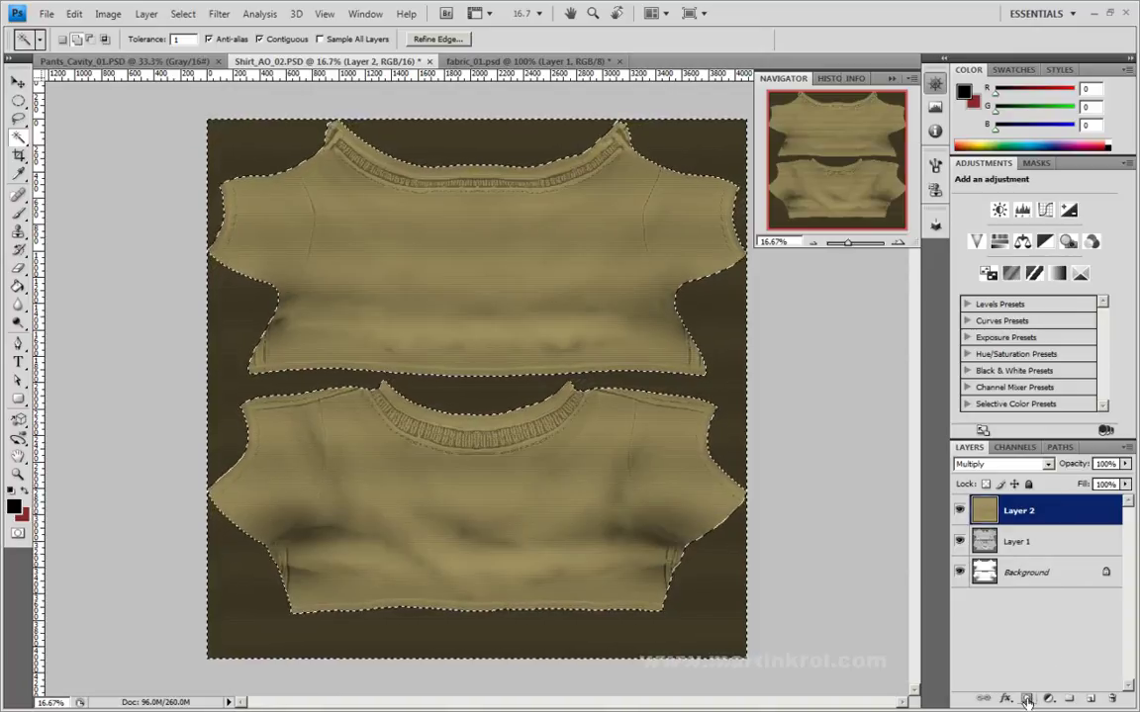
{"action": "left_click", "coordinate": [1027, 700]}
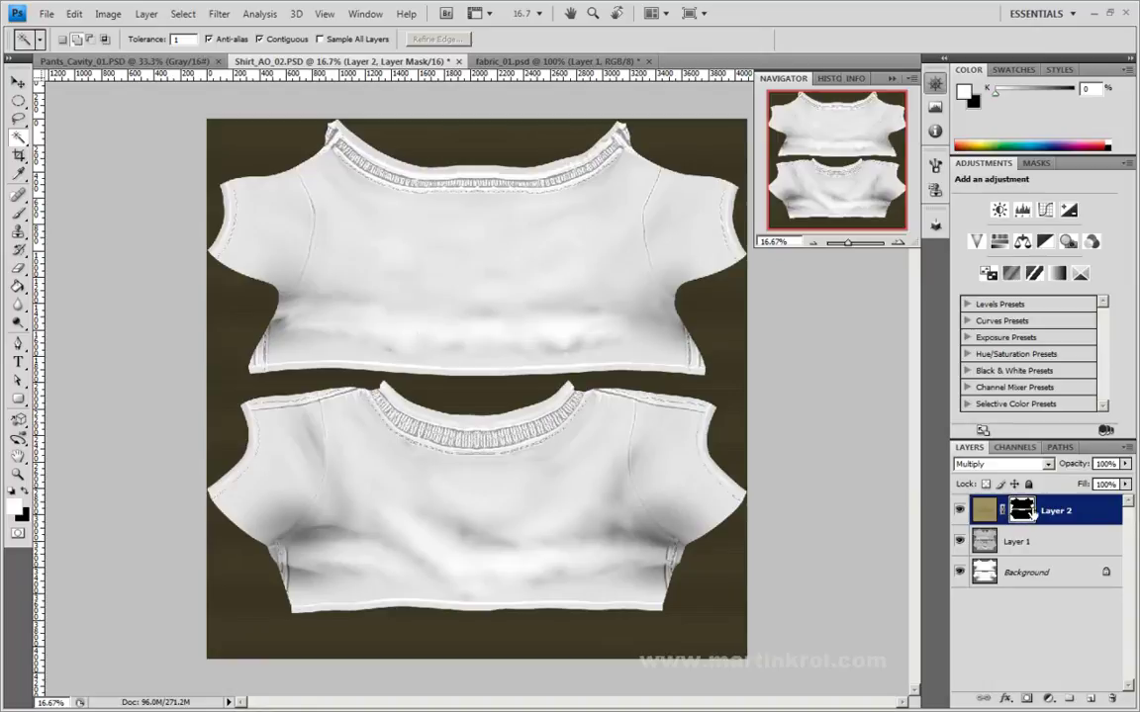
{"action": "left_click", "coordinate": [108, 13]}
{"action": "mouse_move", "coordinate": [128, 53]}
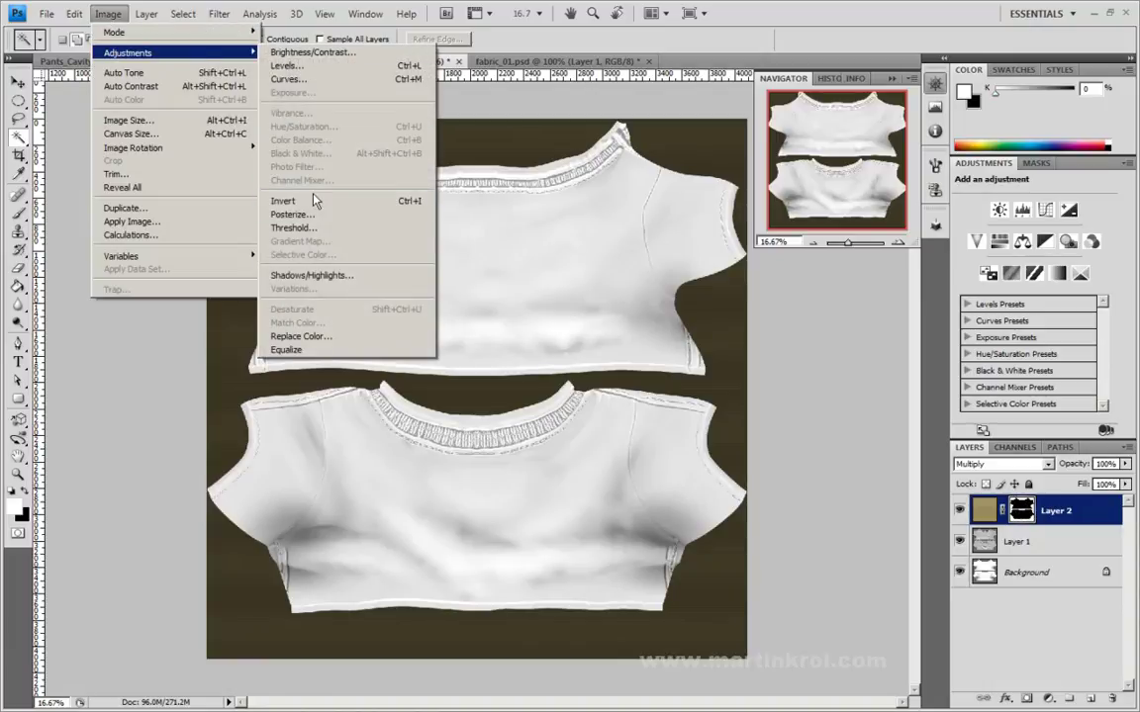
{"action": "left_click", "coordinate": [283, 199]}
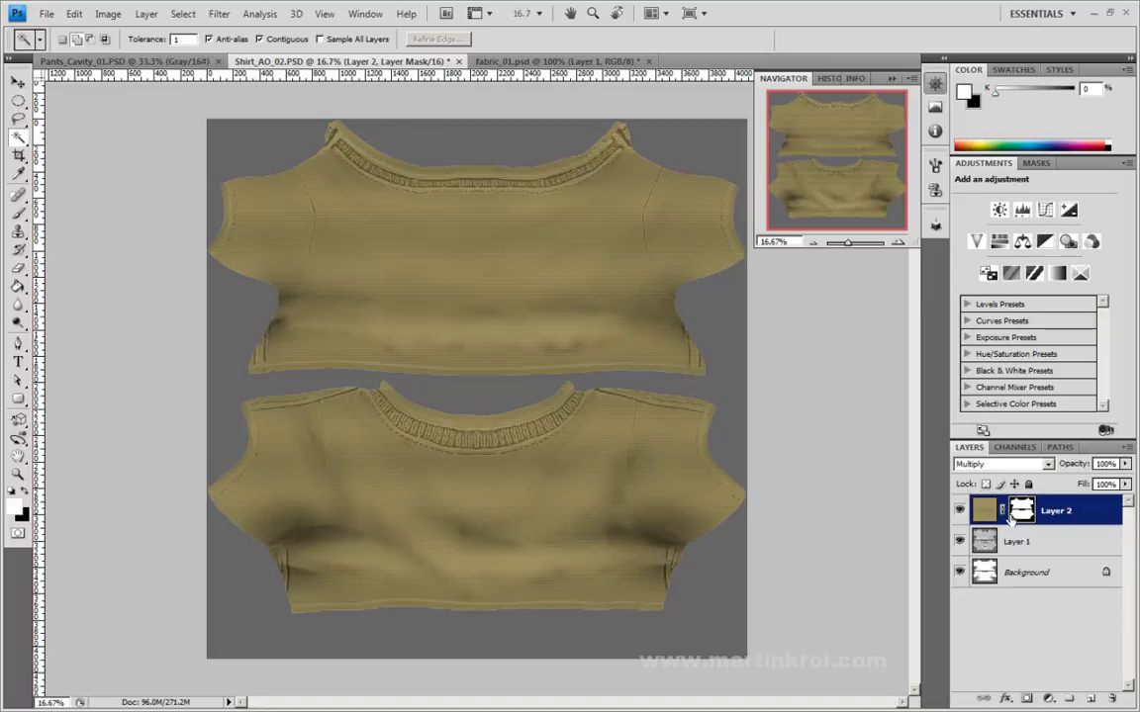
Delete Layer 2's mask and reselect the dark background on Layer 1
{"action": "left_click", "coordinate": [1019, 544]}
{"action": "left_click", "coordinate": [1021, 510]}
{"action": "right_click", "coordinate": [1023, 510]}
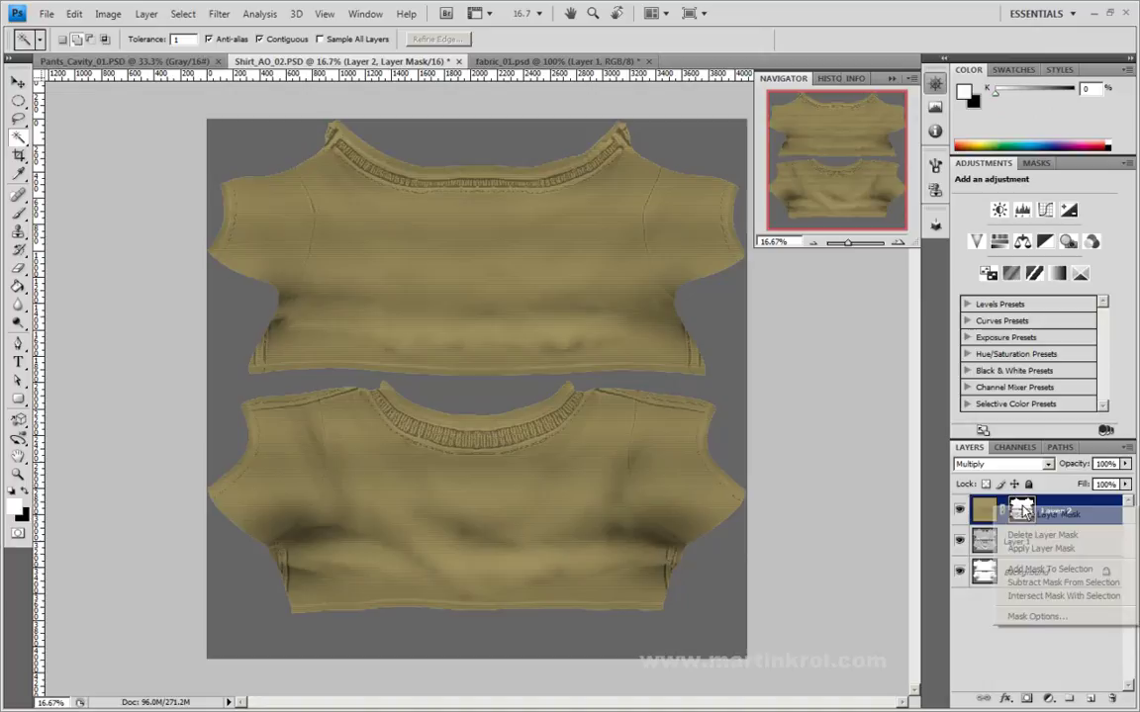
{"action": "left_click", "coordinate": [1034, 534]}
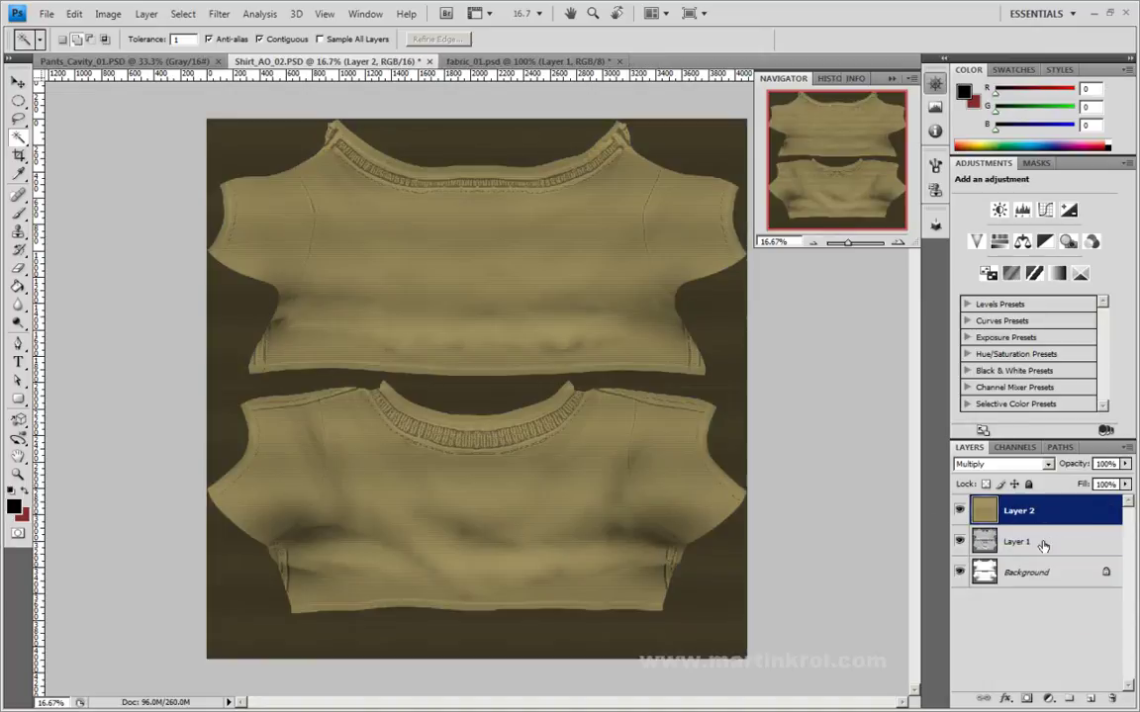
{"action": "left_click", "coordinate": [1029, 541]}
{"action": "left_click", "coordinate": [723, 309]}
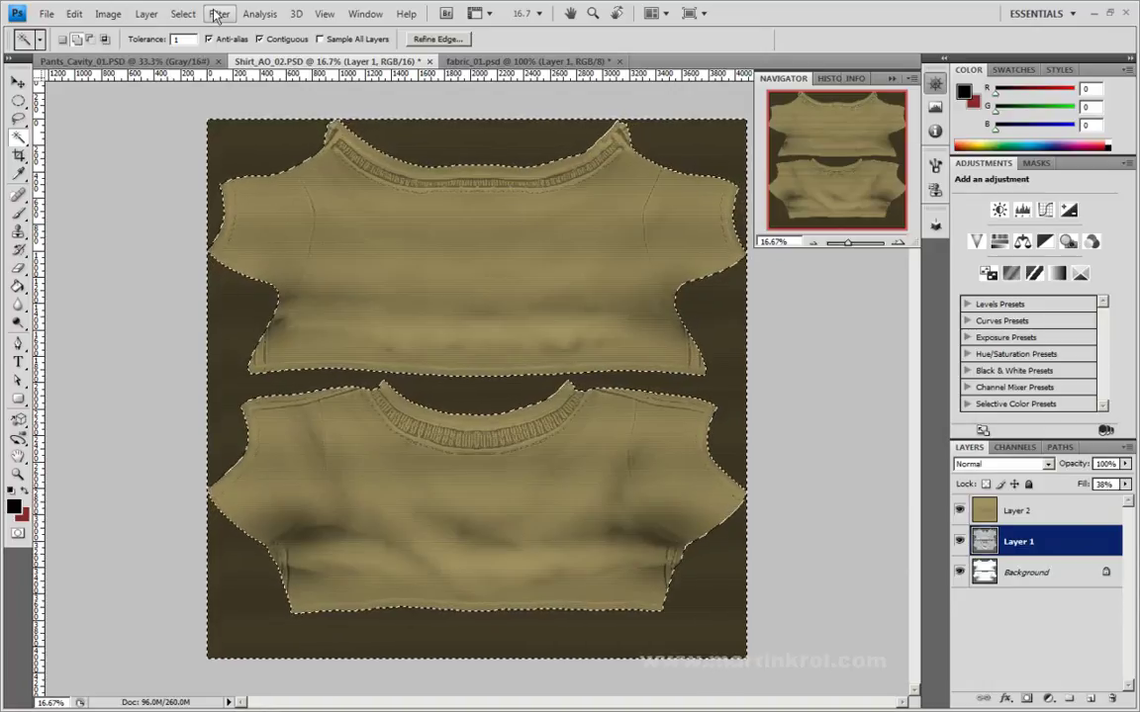
Grow the background selection three times while zoomed in on the shirt edges
{"action": "left_click", "coordinate": [183, 14]}
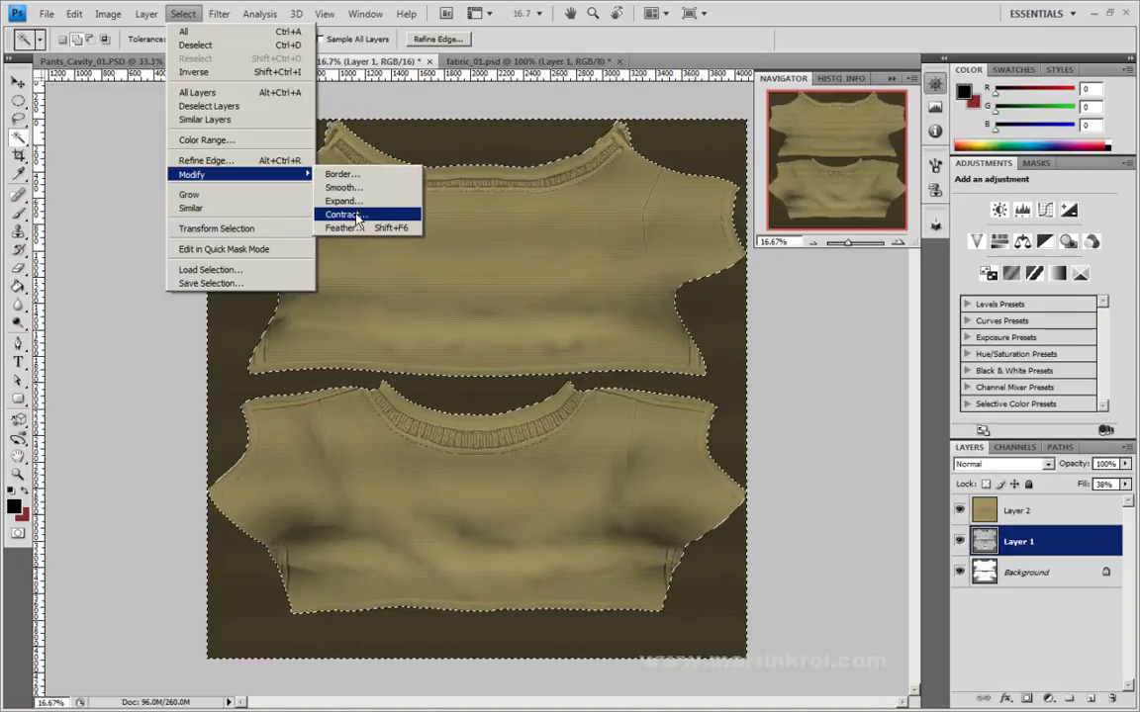
{"action": "left_click", "coordinate": [233, 201]}
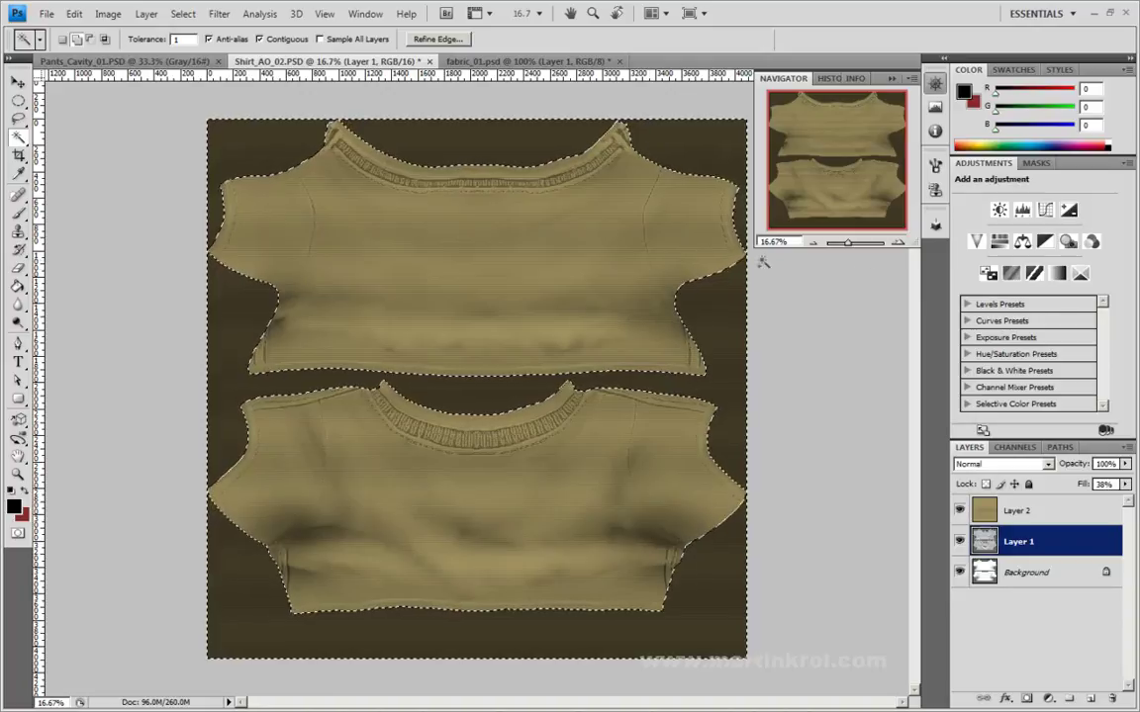
{"action": "left_click", "coordinate": [898, 243]}
{"action": "left_click", "coordinate": [897, 243]}
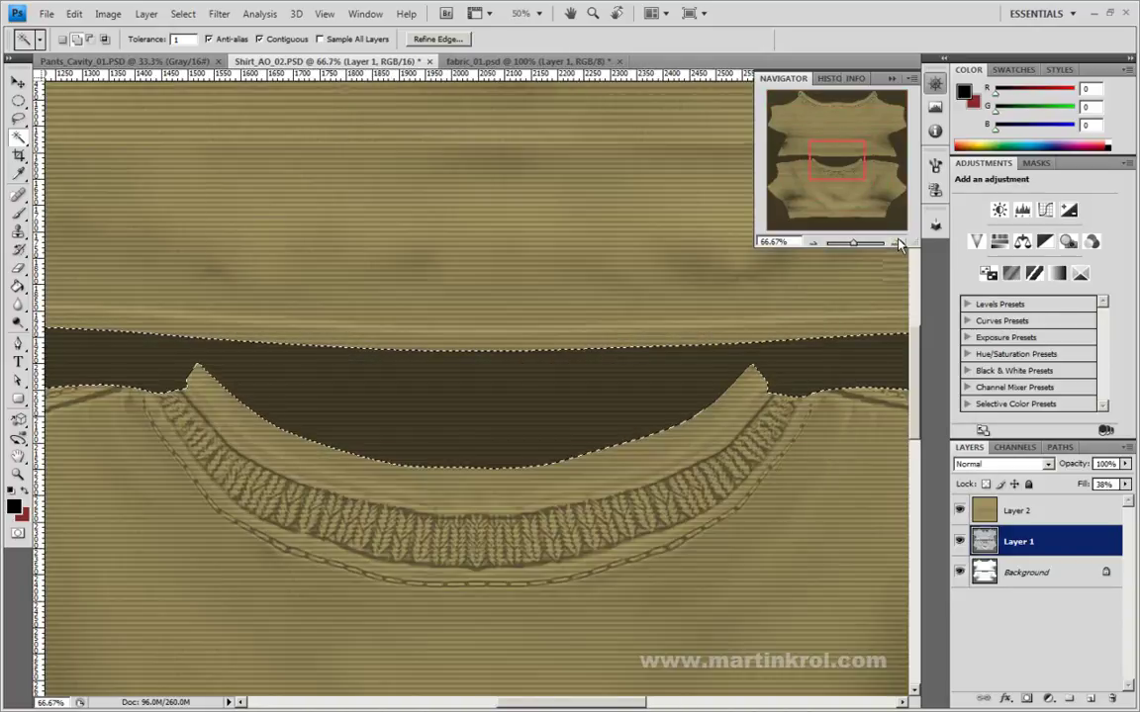
{"action": "left_click_drag", "start_coordinate": [839, 165], "coordinate": [934, 157]}
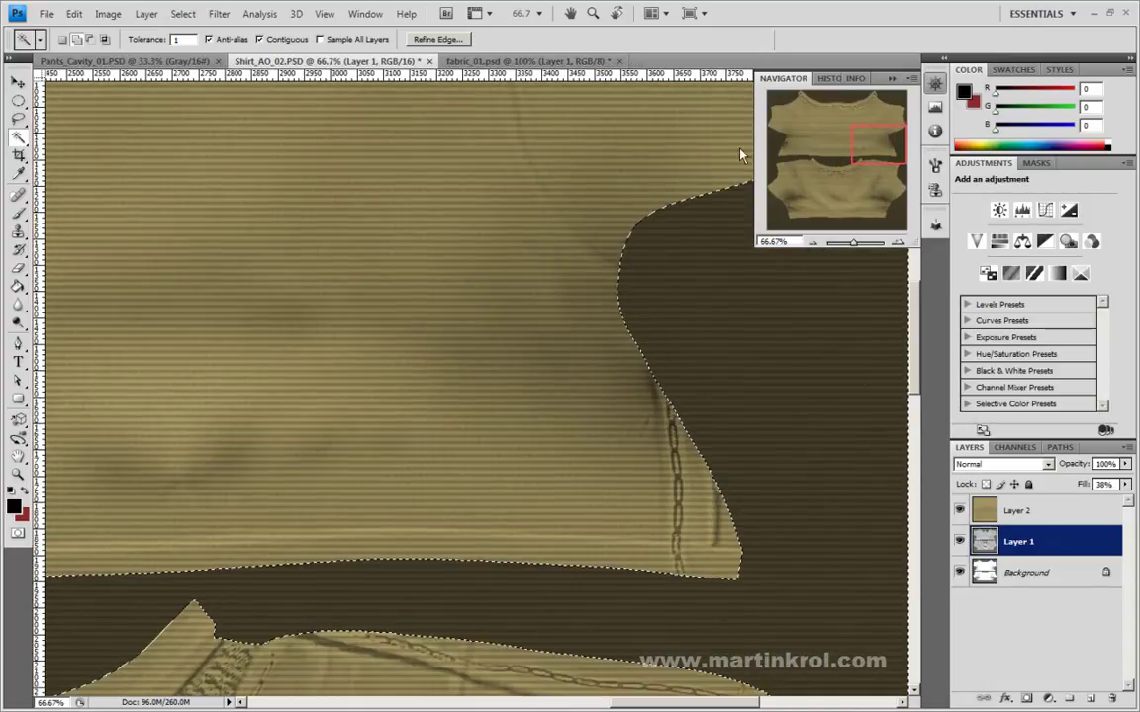
{"action": "left_click", "coordinate": [183, 13]}
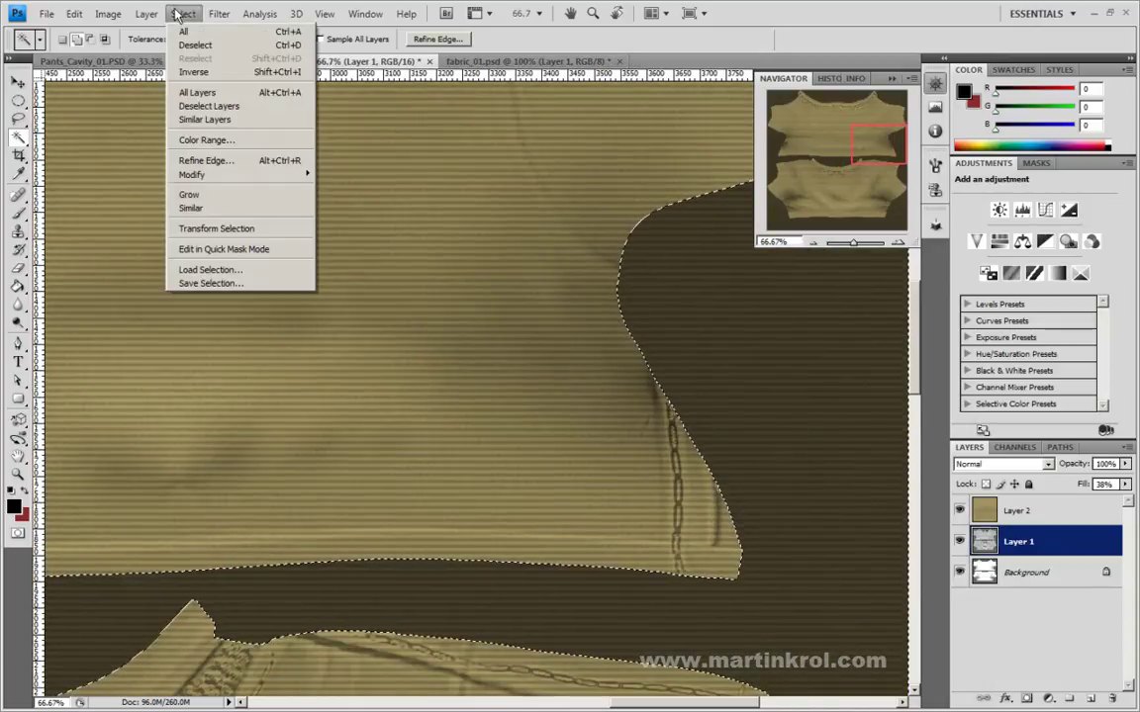
{"action": "left_click", "coordinate": [189, 197]}
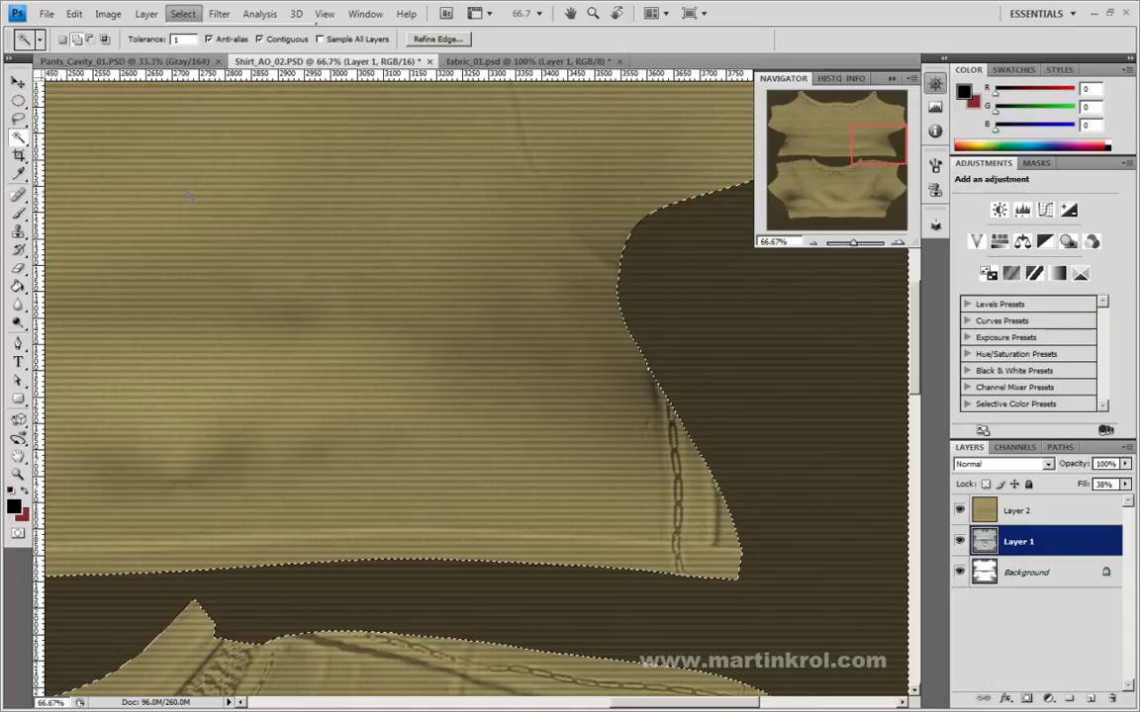
{"action": "left_click", "coordinate": [183, 14]}
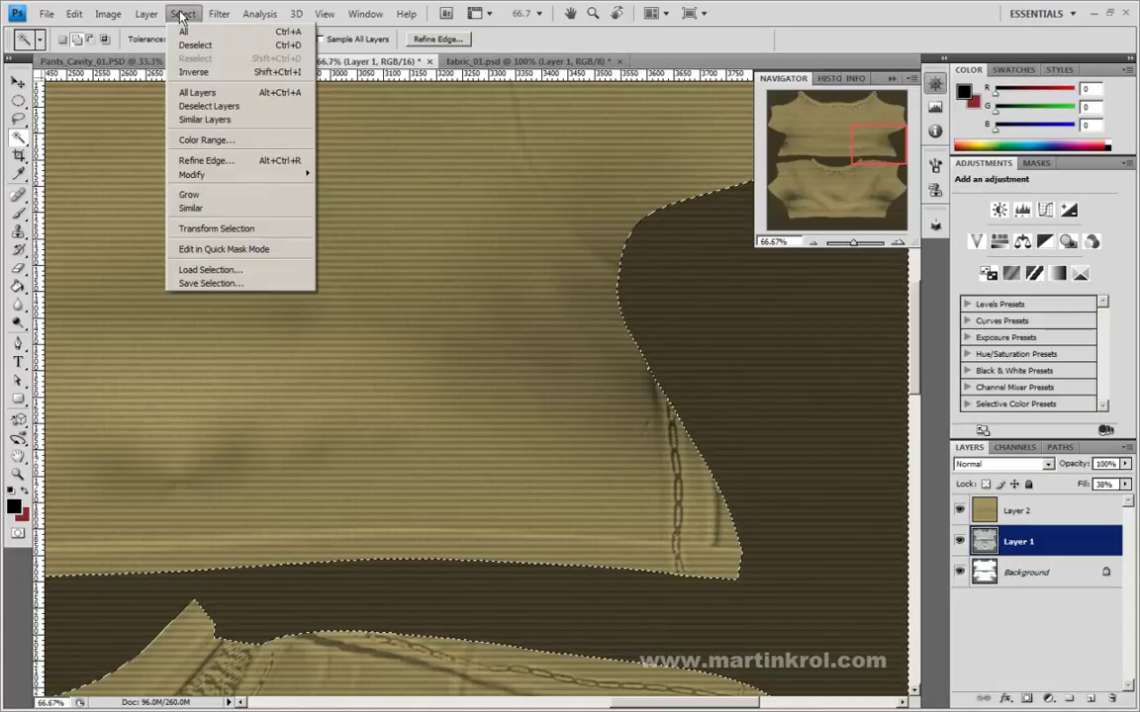
{"action": "left_click", "coordinate": [191, 194]}
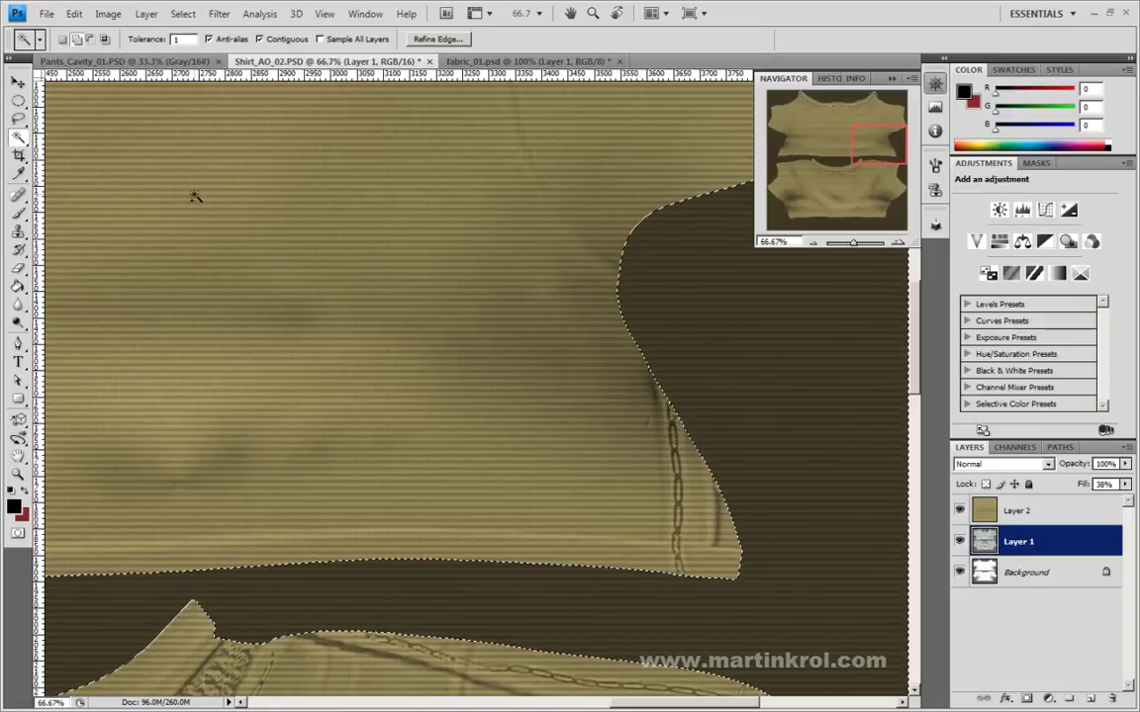
Expand the selection by 8 pixels
{"action": "left_click", "coordinate": [183, 14]}
{"action": "mouse_move", "coordinate": [192, 174]}
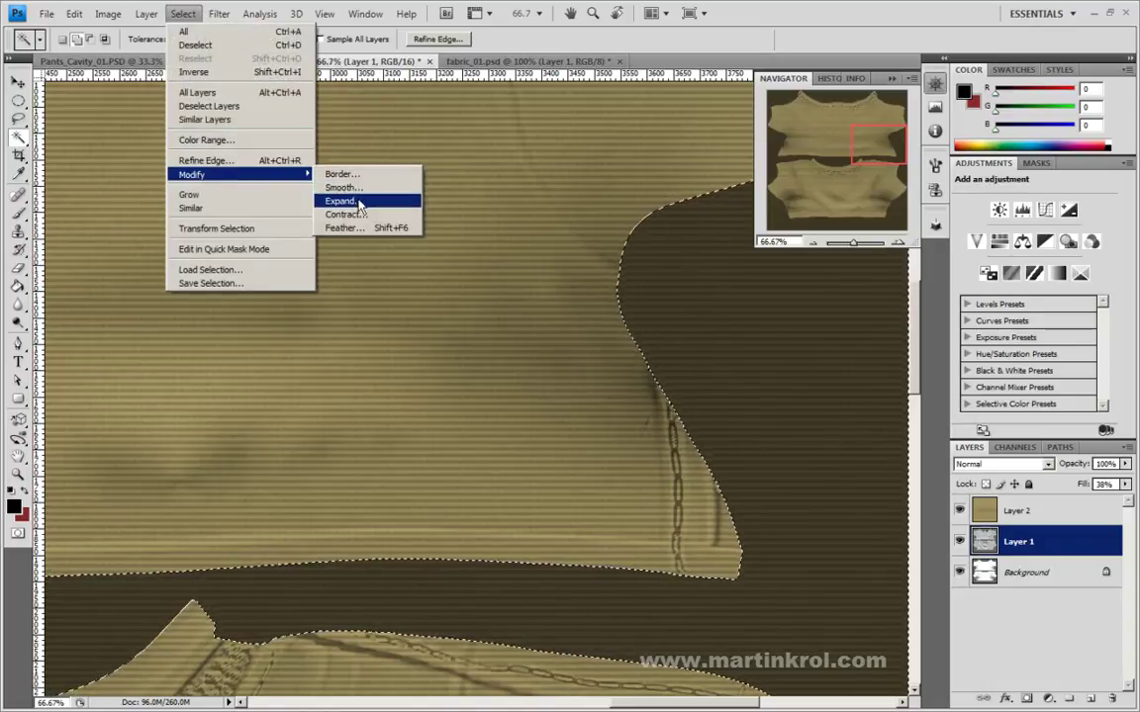
{"action": "left_click", "coordinate": [358, 204]}
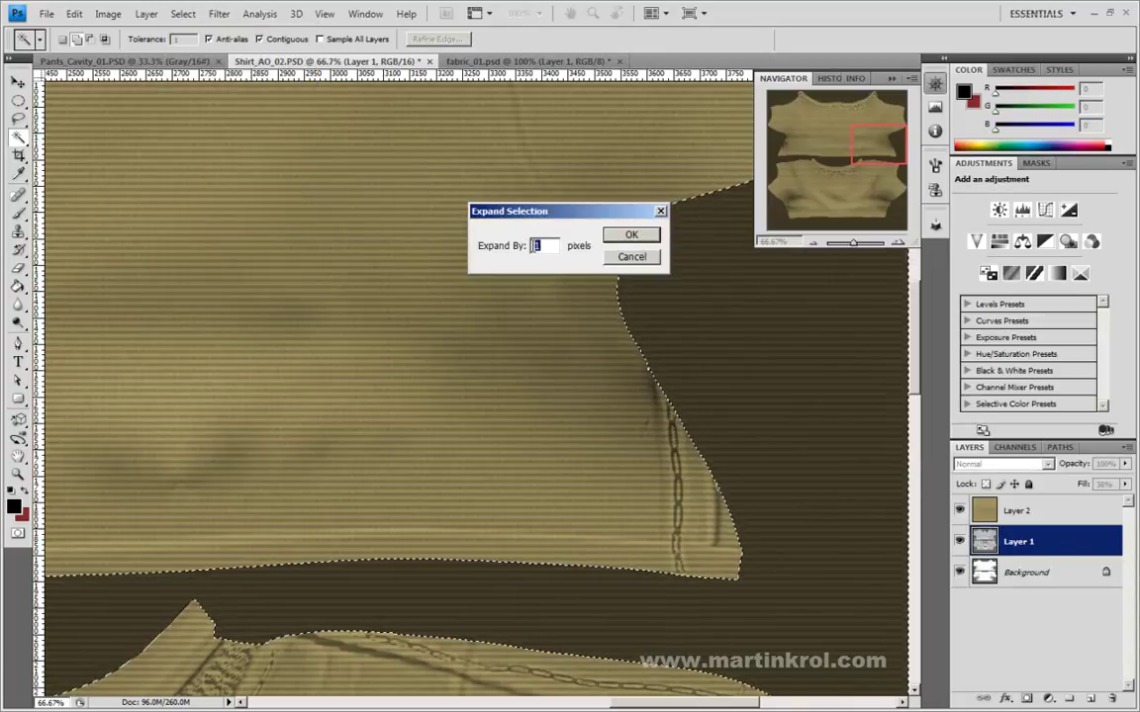
{"action": "type", "text": "8"}
{"action": "left_click", "coordinate": [632, 235]}
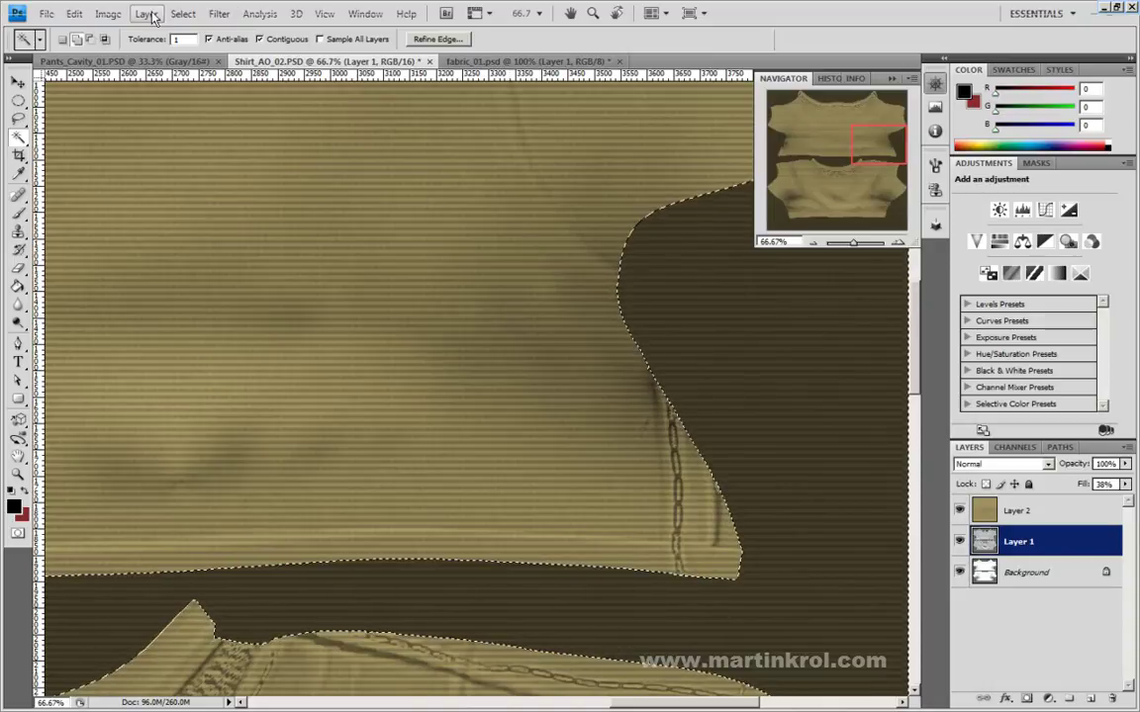
Expand the selection again, this time by 2 pixels
{"action": "left_click", "coordinate": [108, 14]}
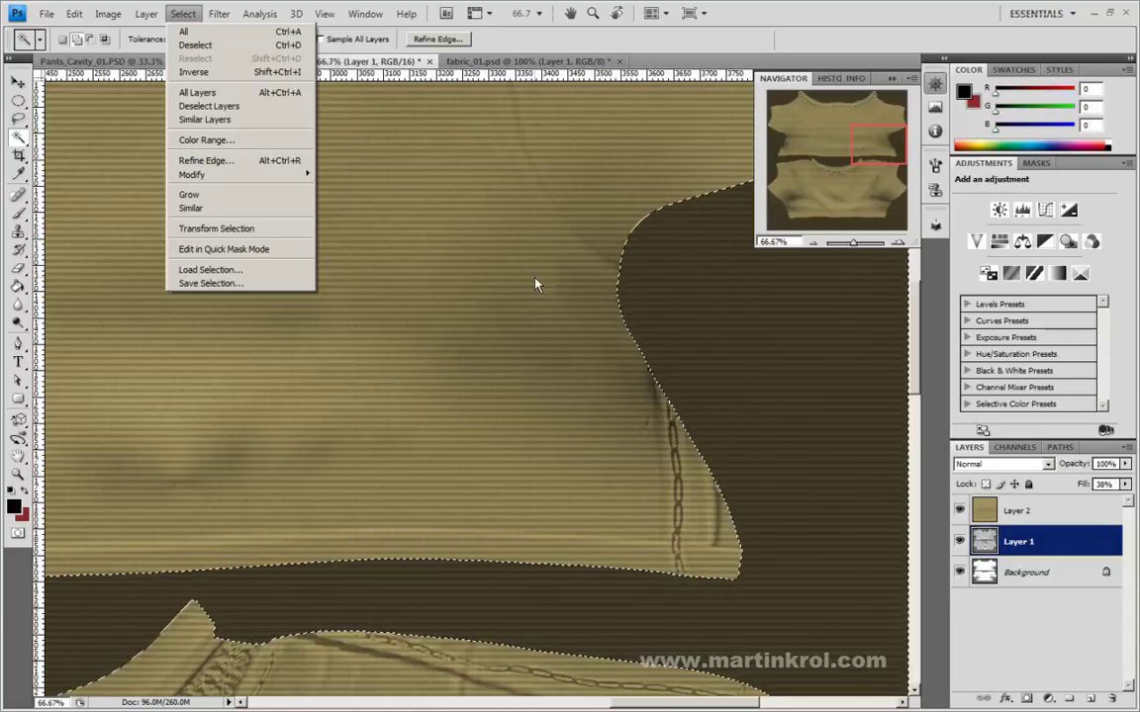
{"action": "left_click", "coordinate": [193, 73]}
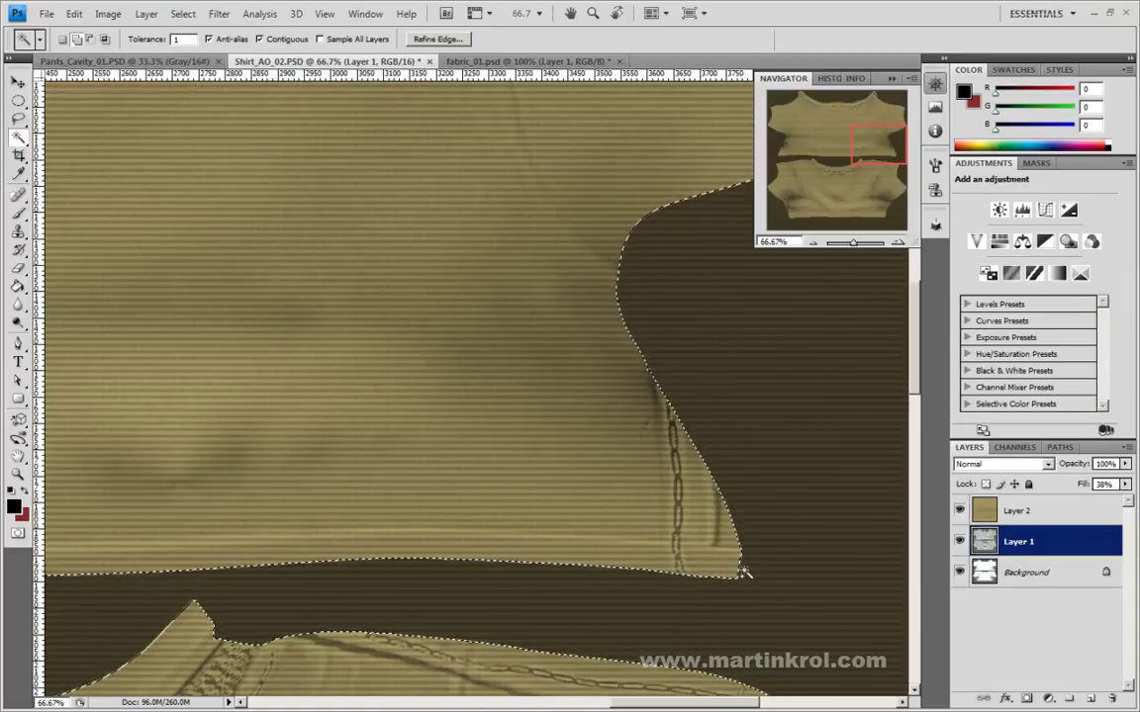
{"action": "left_click", "coordinate": [146, 13]}
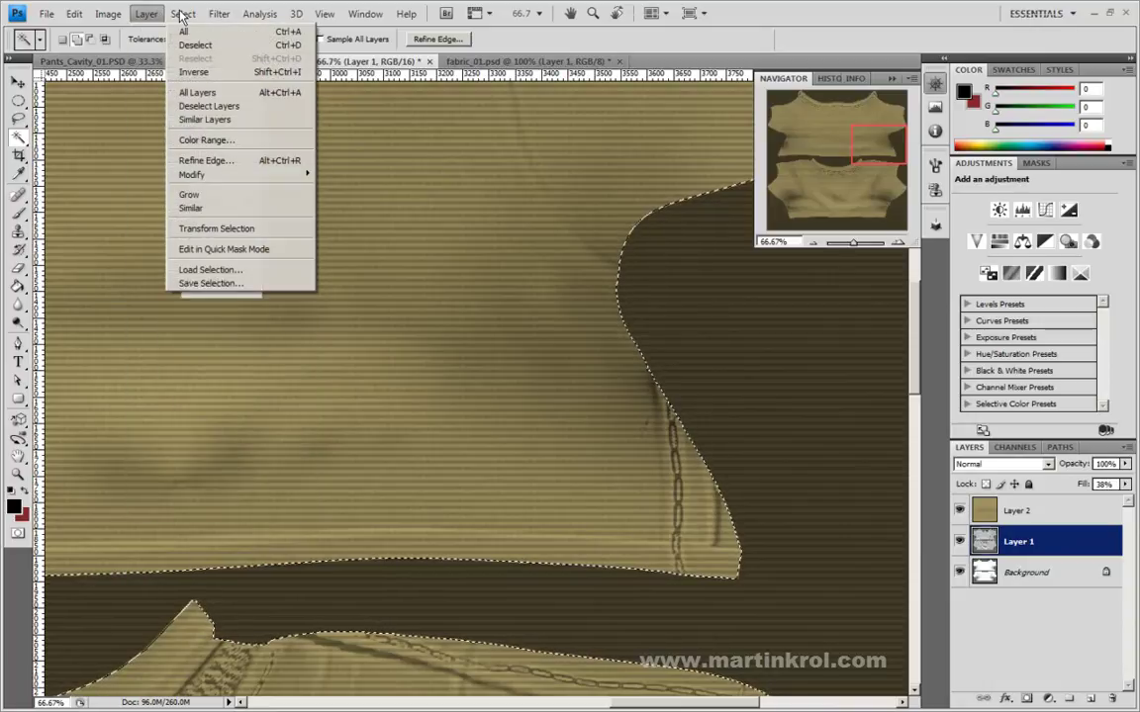
{"action": "mouse_move", "coordinate": [182, 13]}
{"action": "mouse_move", "coordinate": [192, 174]}
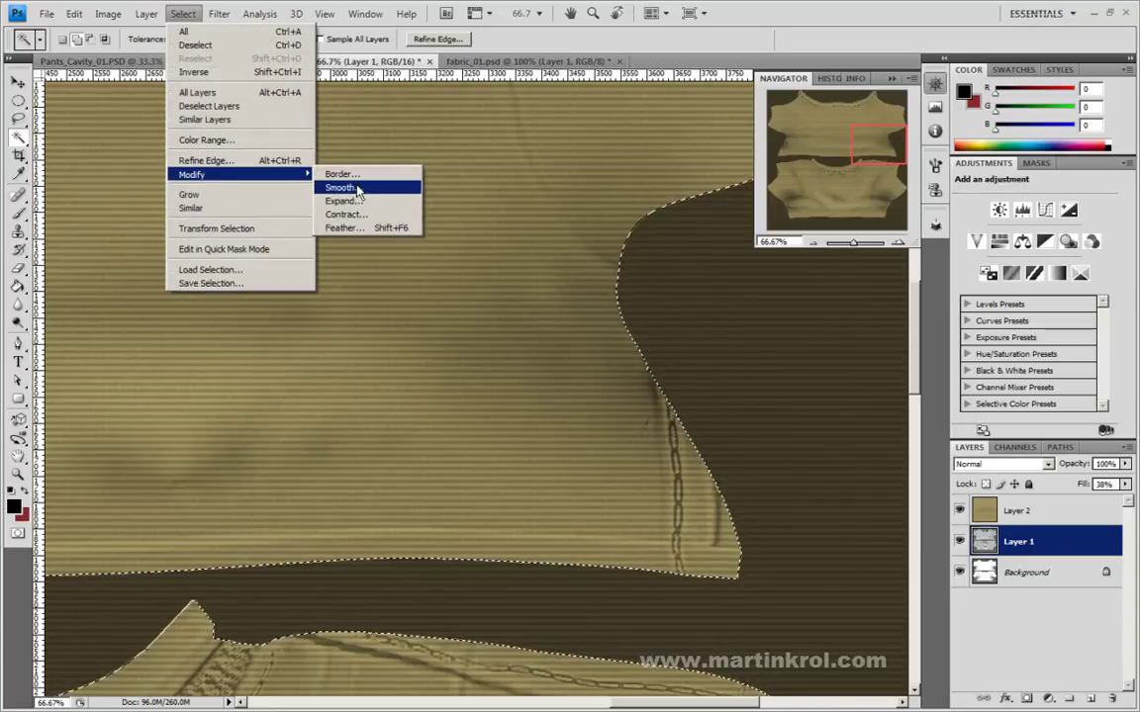
{"action": "left_click", "coordinate": [360, 202]}
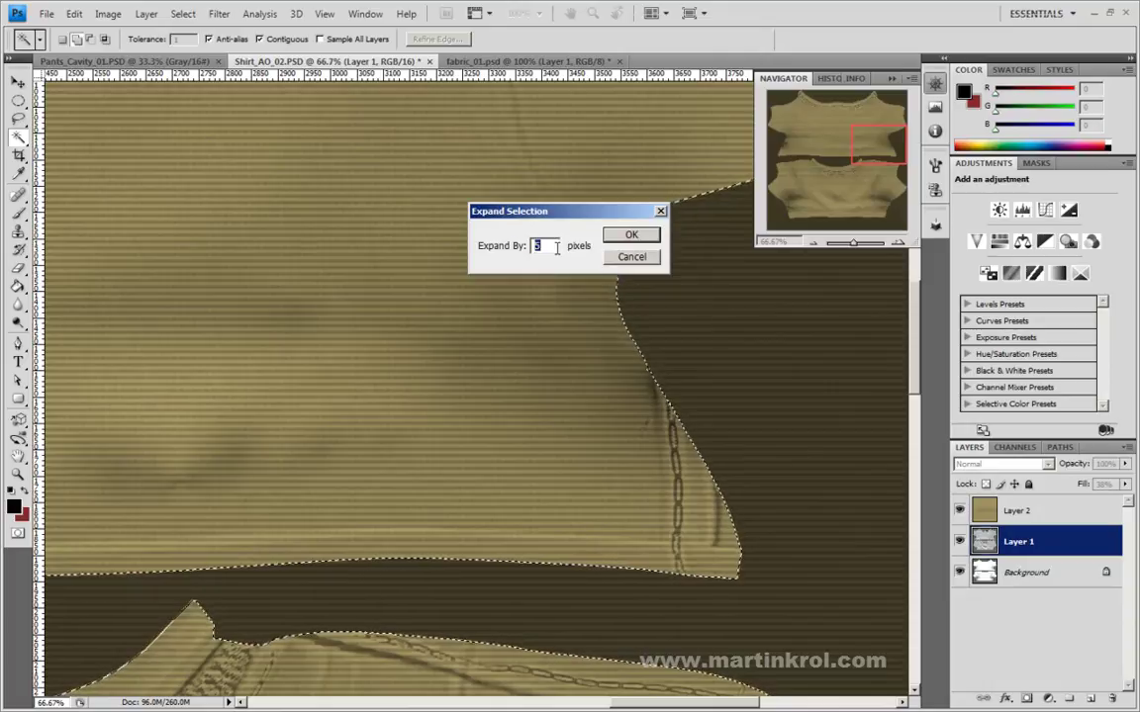
{"action": "type", "text": "1"}
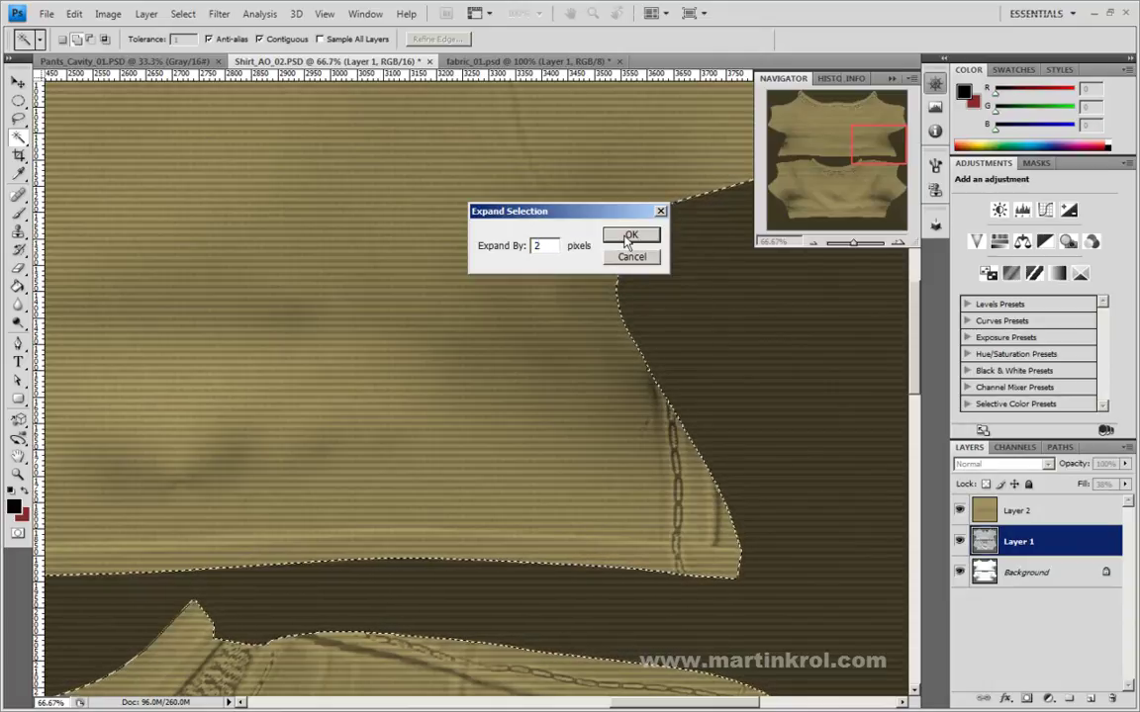
{"action": "left_click", "coordinate": [631, 235]}
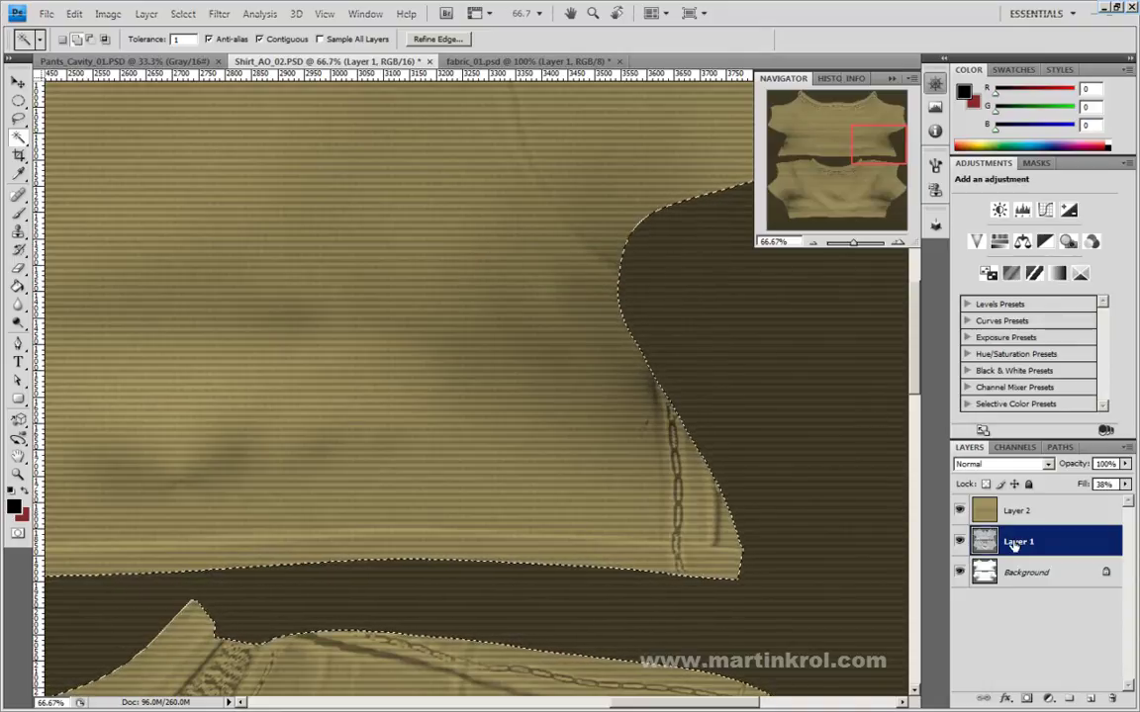
Add a layer mask to Layer 2 from the shirt-piece selection
{"action": "left_click", "coordinate": [1053, 510]}
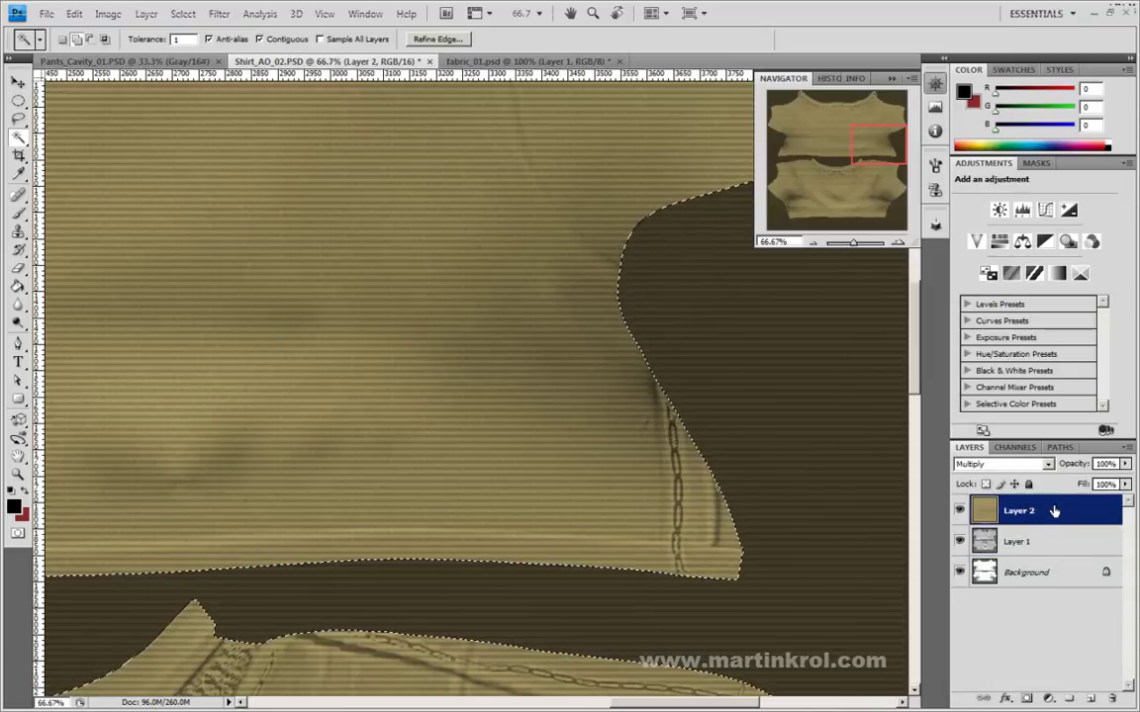
{"action": "left_click", "coordinate": [1028, 697]}
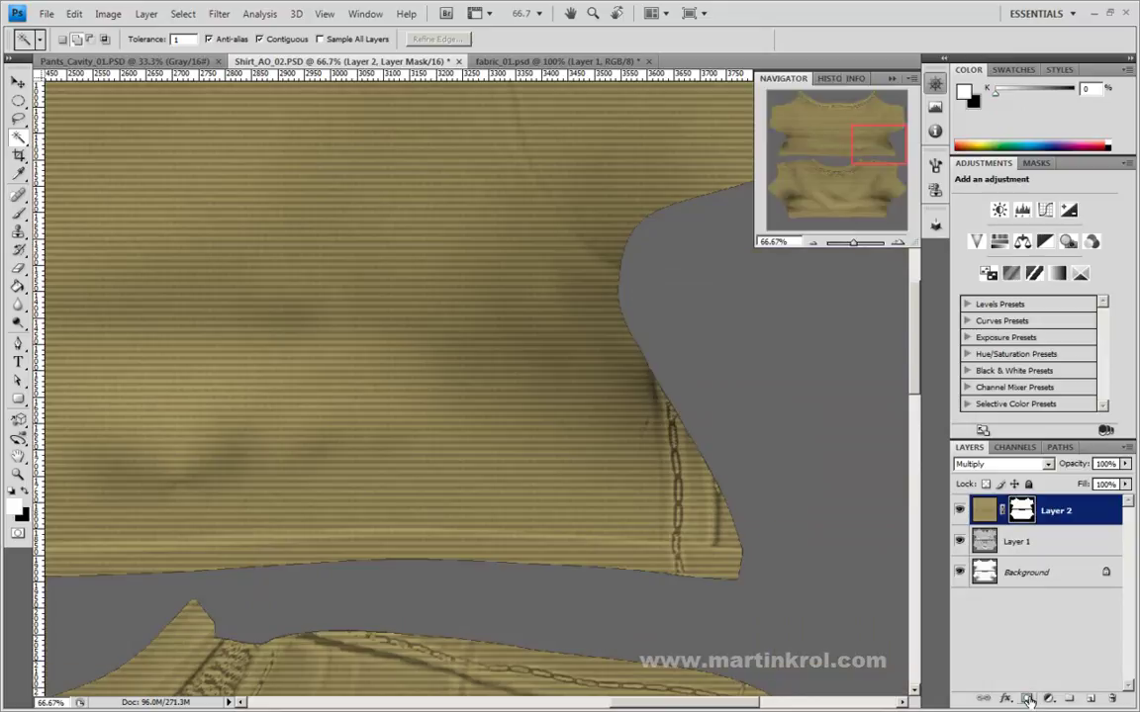
{"action": "left_click", "coordinate": [812, 244]}
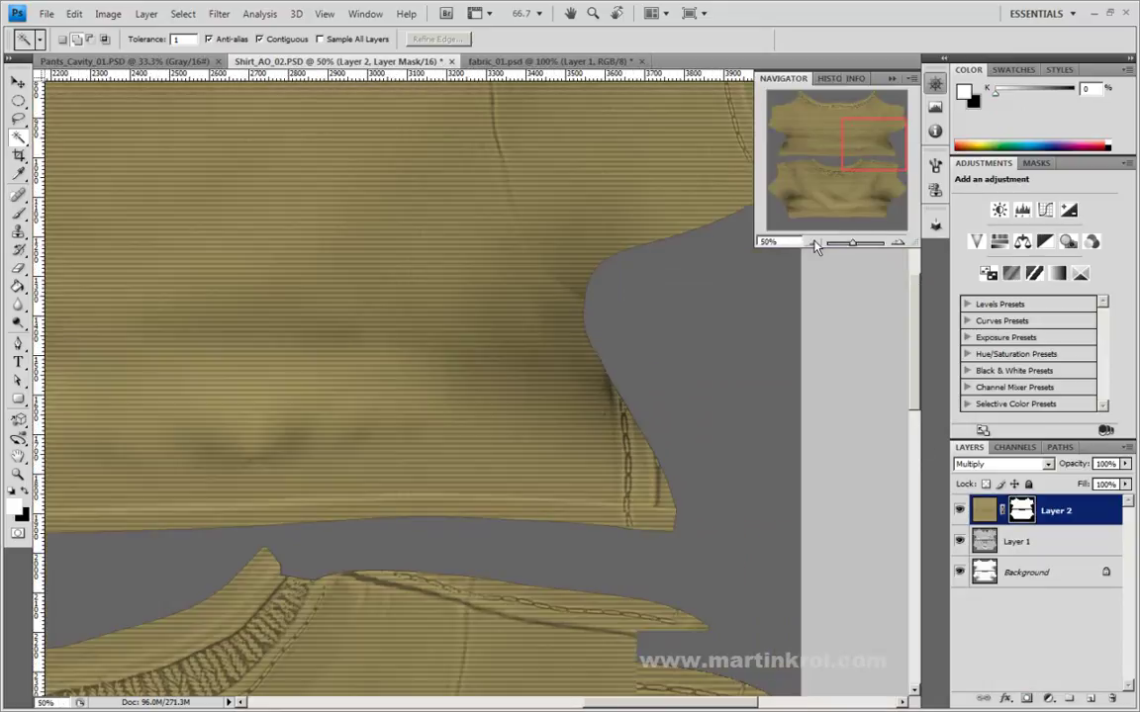
{"action": "left_click", "coordinate": [813, 243]}
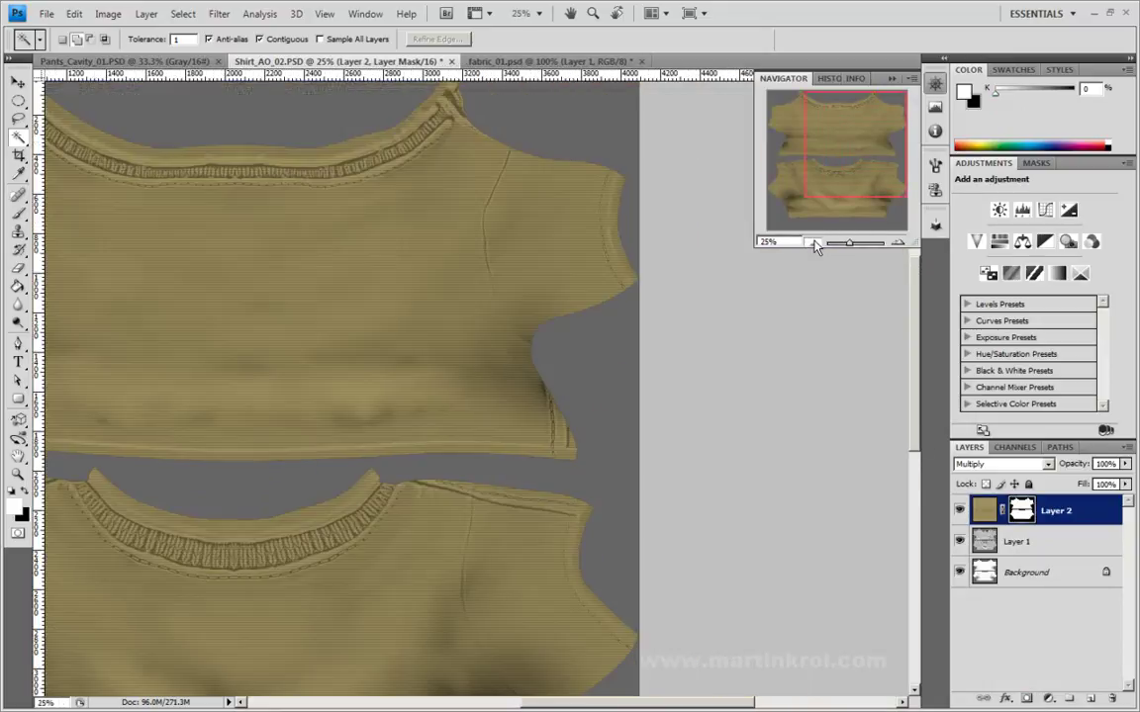
{"action": "left_click", "coordinate": [813, 244]}
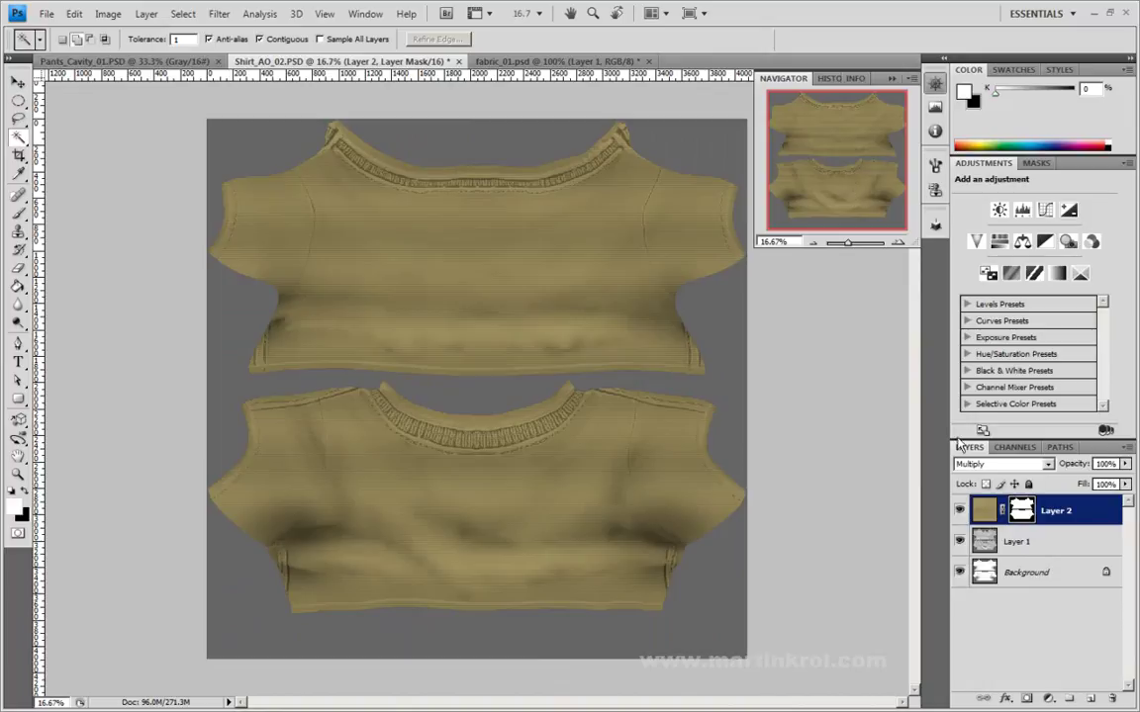
Lower Layer 1's fill to 16%
{"action": "left_click", "coordinate": [1030, 546]}
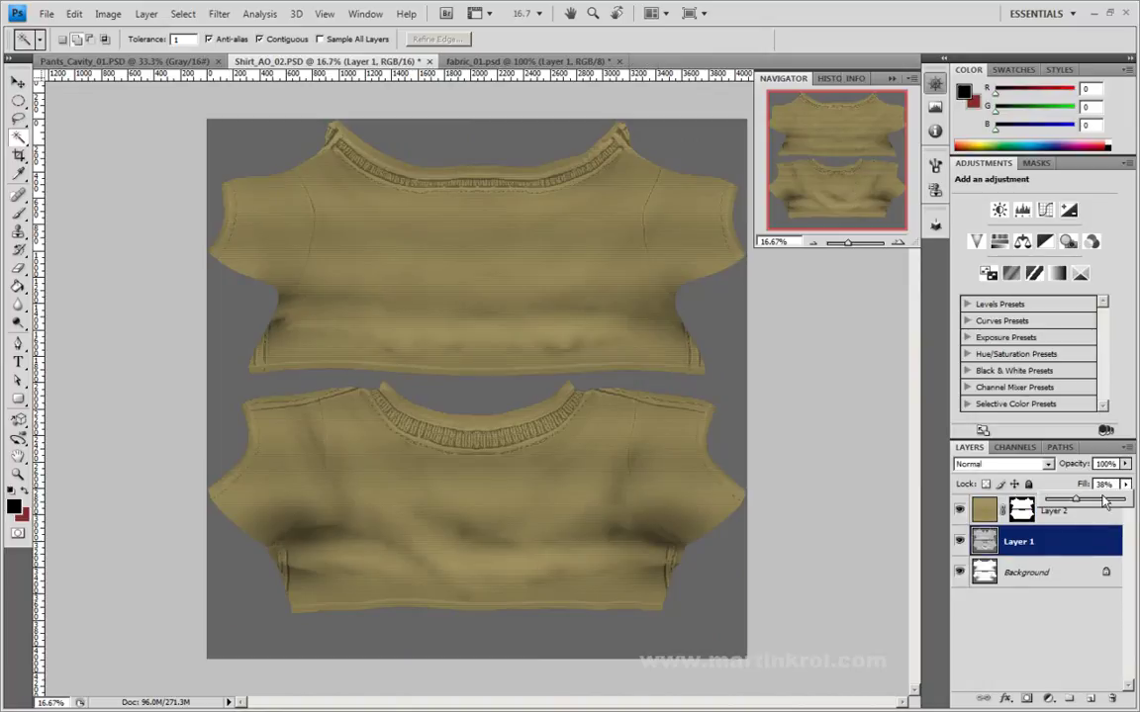
{"action": "left_click_drag", "start_coordinate": [1127, 485], "coordinate": [1056, 506]}
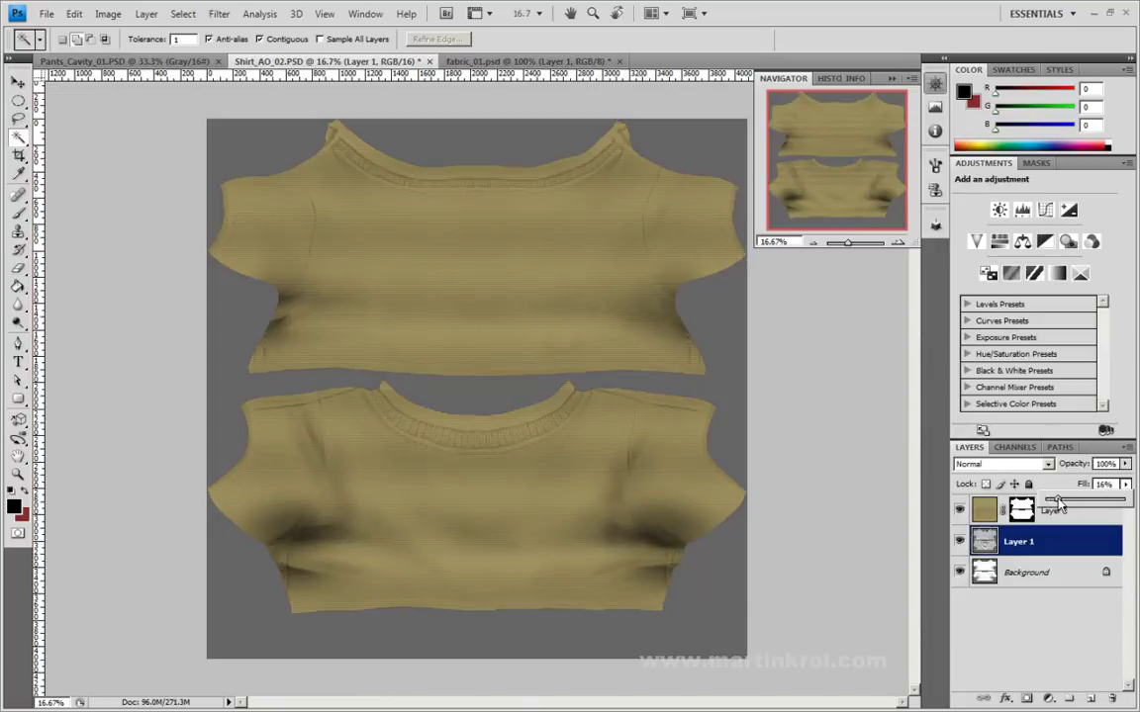
{"action": "left_click", "coordinate": [1038, 539]}
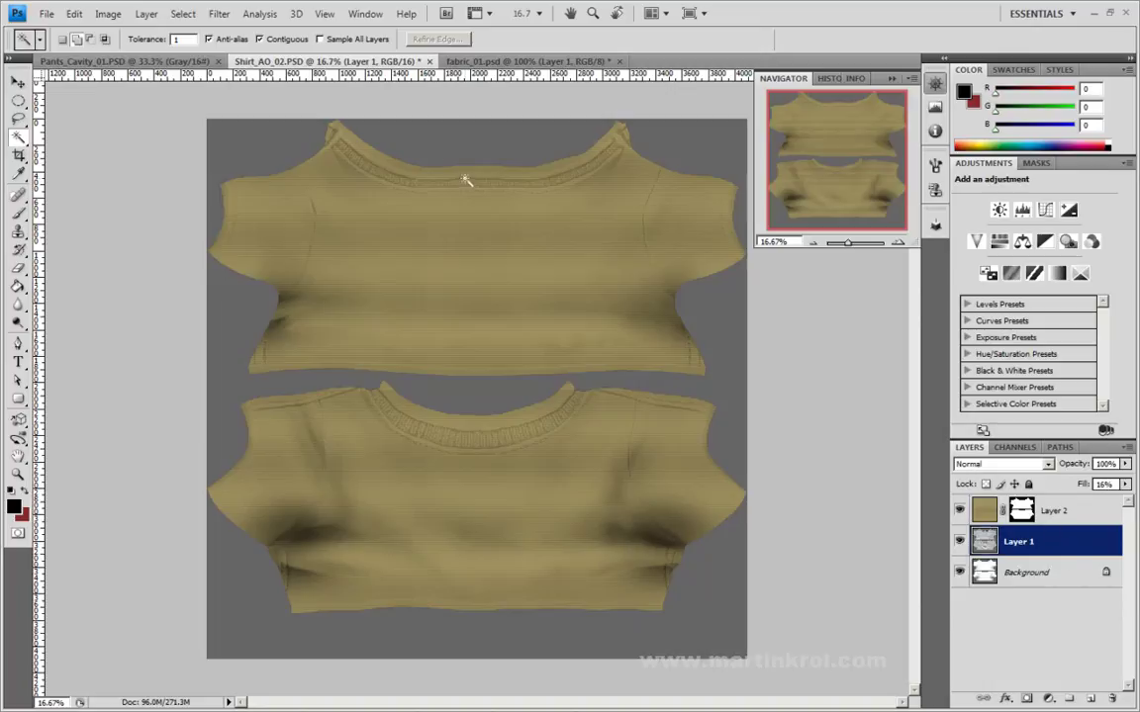
Save the texture as Shirt_Col_01.psd, replacing the existing file with Maximize Compatibility
{"action": "left_click", "coordinate": [46, 12]}
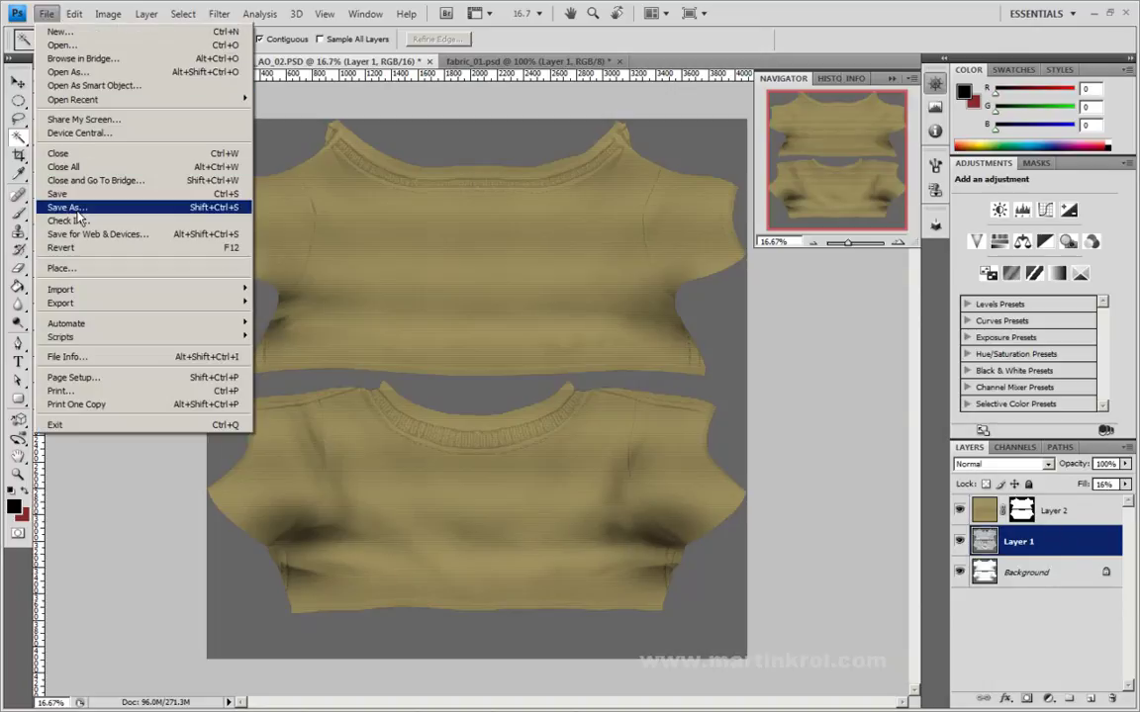
{"action": "left_click", "coordinate": [80, 209]}
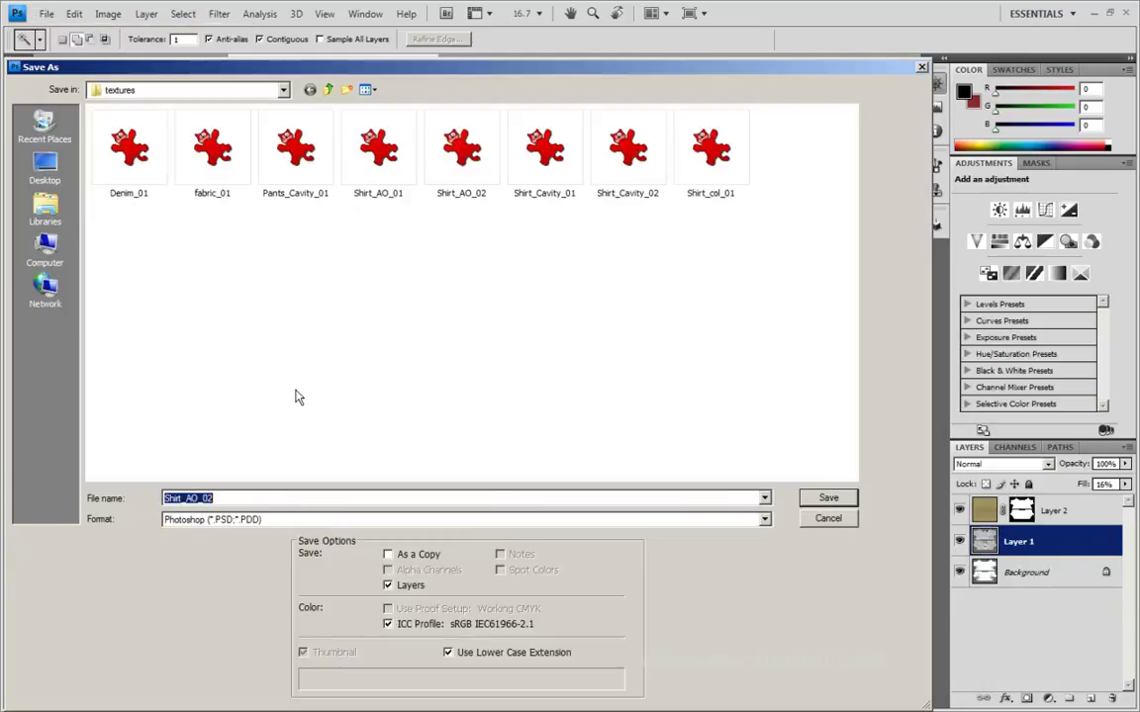
{"action": "left_click_drag", "start_coordinate": [228, 499], "coordinate": [200, 499]}
{"action": "type", "text": "Col"}
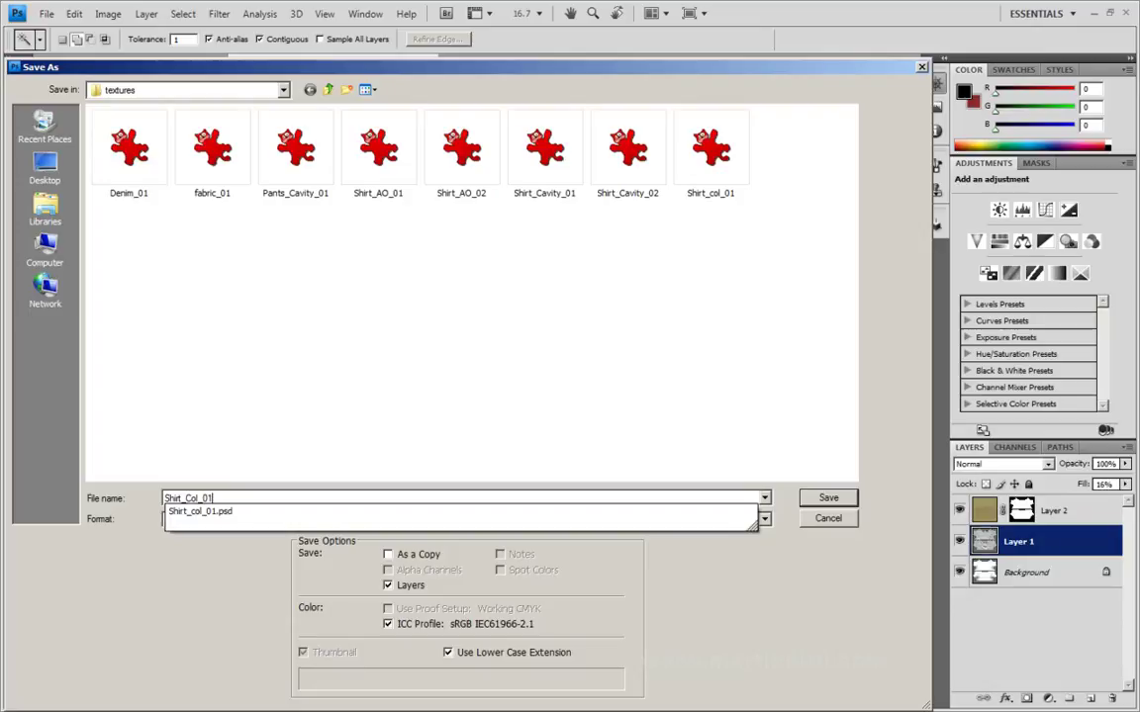
{"action": "key", "text": "Return"}
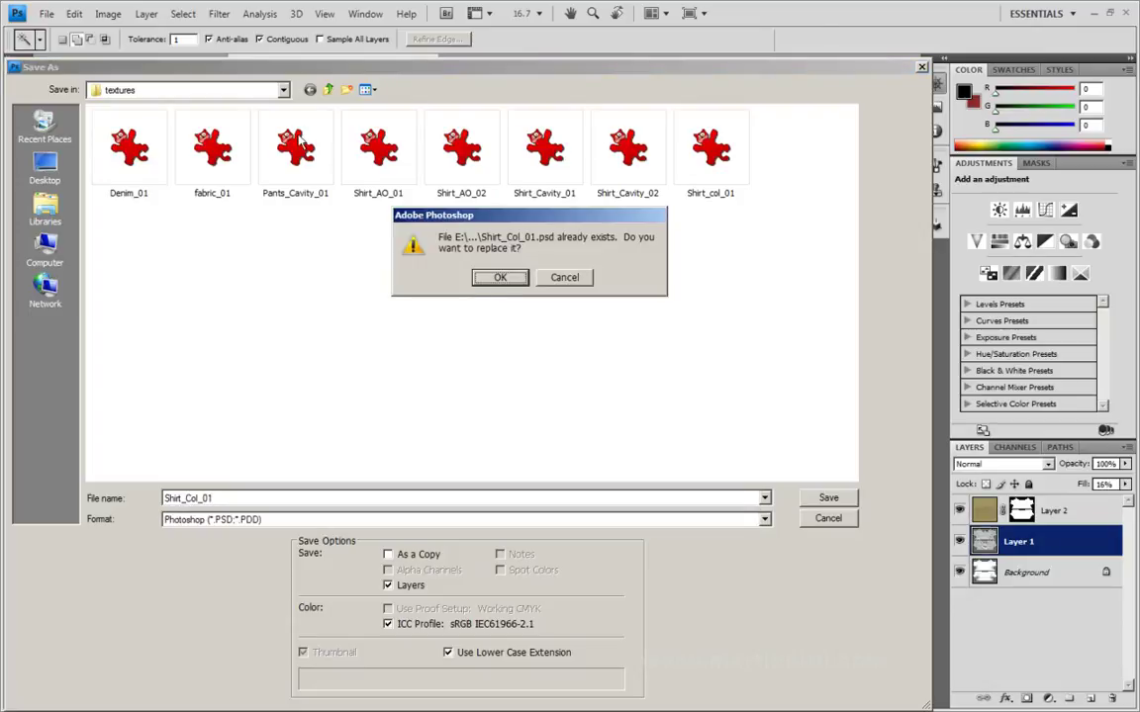
{"action": "left_click", "coordinate": [509, 281]}
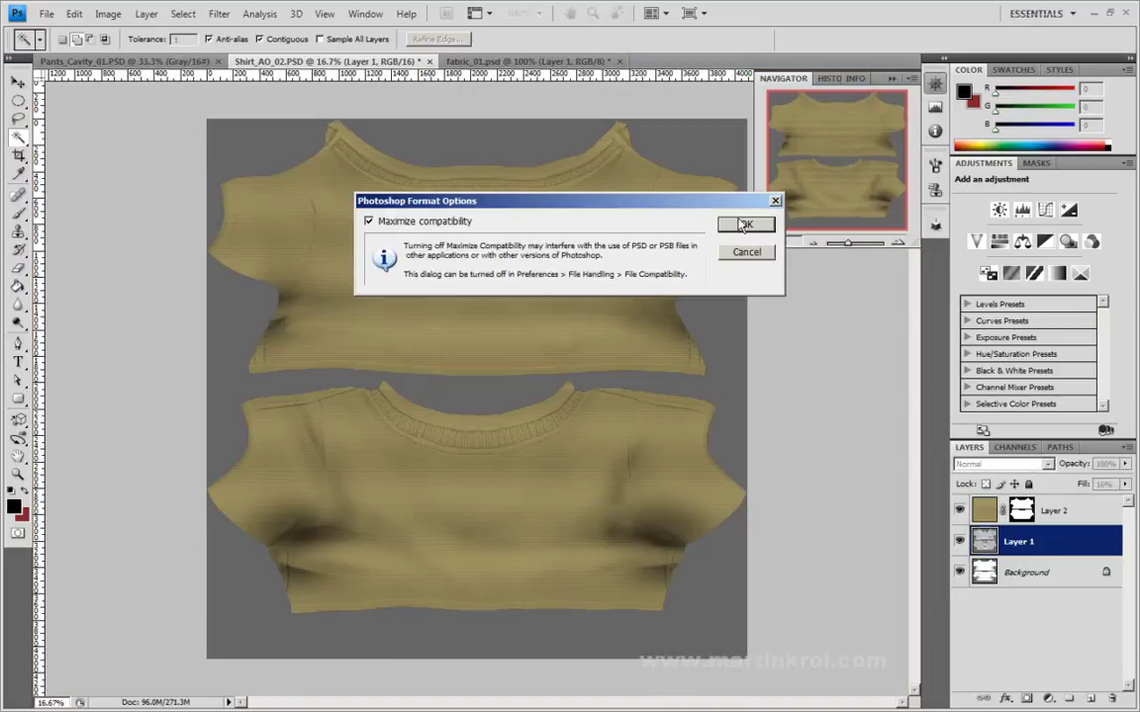
{"action": "left_click", "coordinate": [743, 224]}
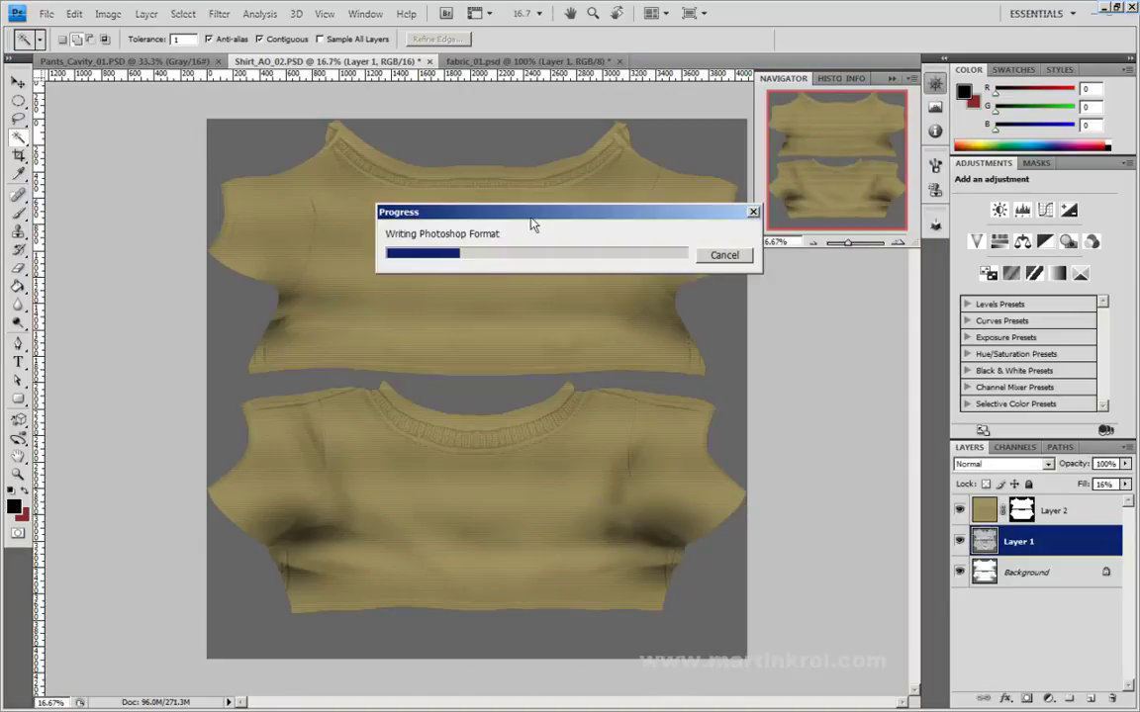
{"action": "left_click_drag", "start_coordinate": [531, 221], "coordinate": [429, 260]}
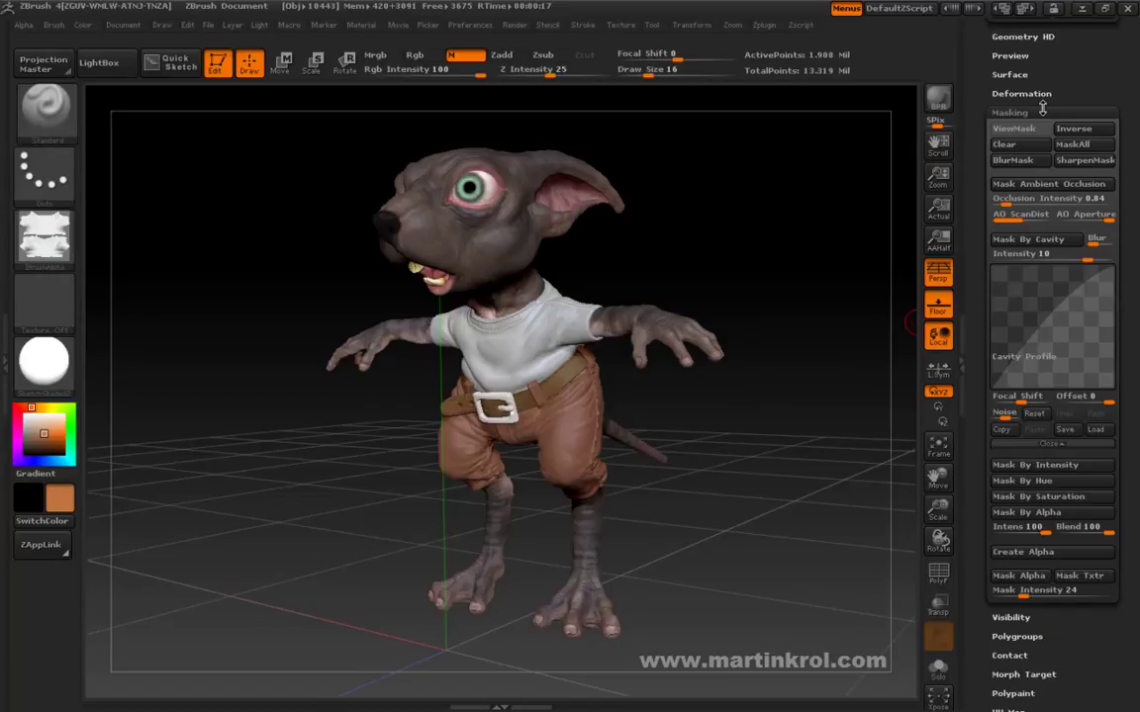
Collapse the Masking, Zplugin and Geometry subpalettes in the right tray
{"action": "left_click", "coordinate": [1009, 111]}
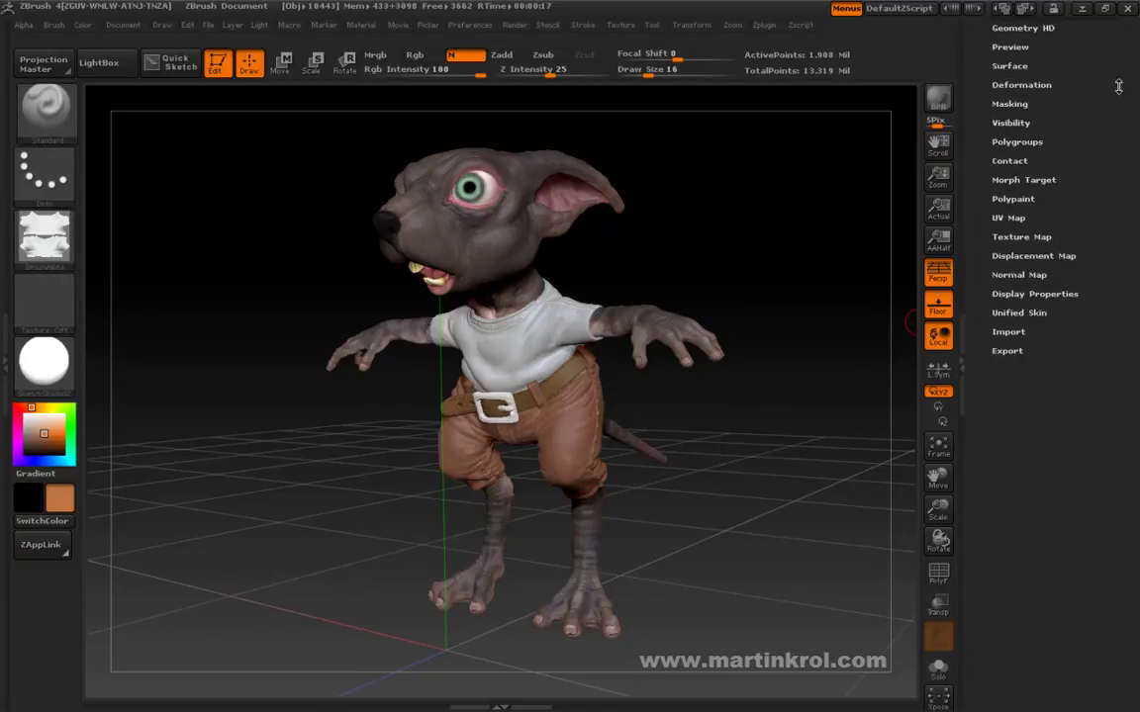
{"action": "scroll", "coordinate": [1086, 280], "scroll_direction": "up", "scroll_amount": 5}
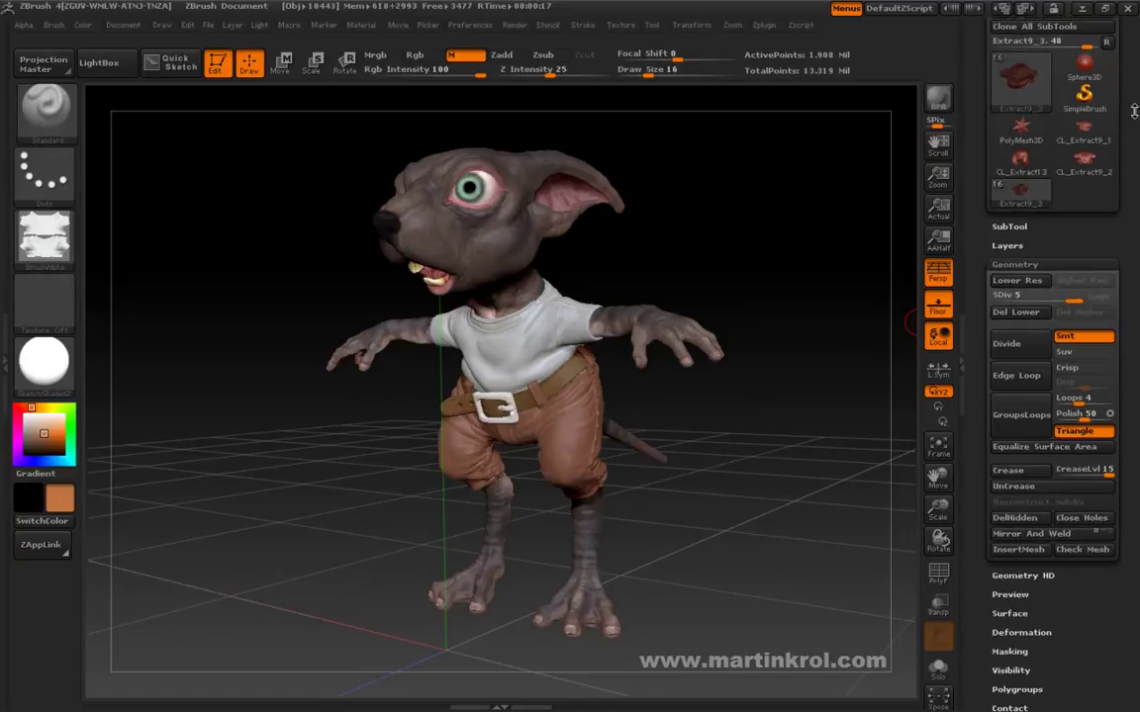
{"action": "scroll", "coordinate": [1132, 109], "scroll_direction": "up", "scroll_amount": 3}
{"action": "scroll", "coordinate": [1118, 270], "scroll_direction": "up", "scroll_amount": 5}
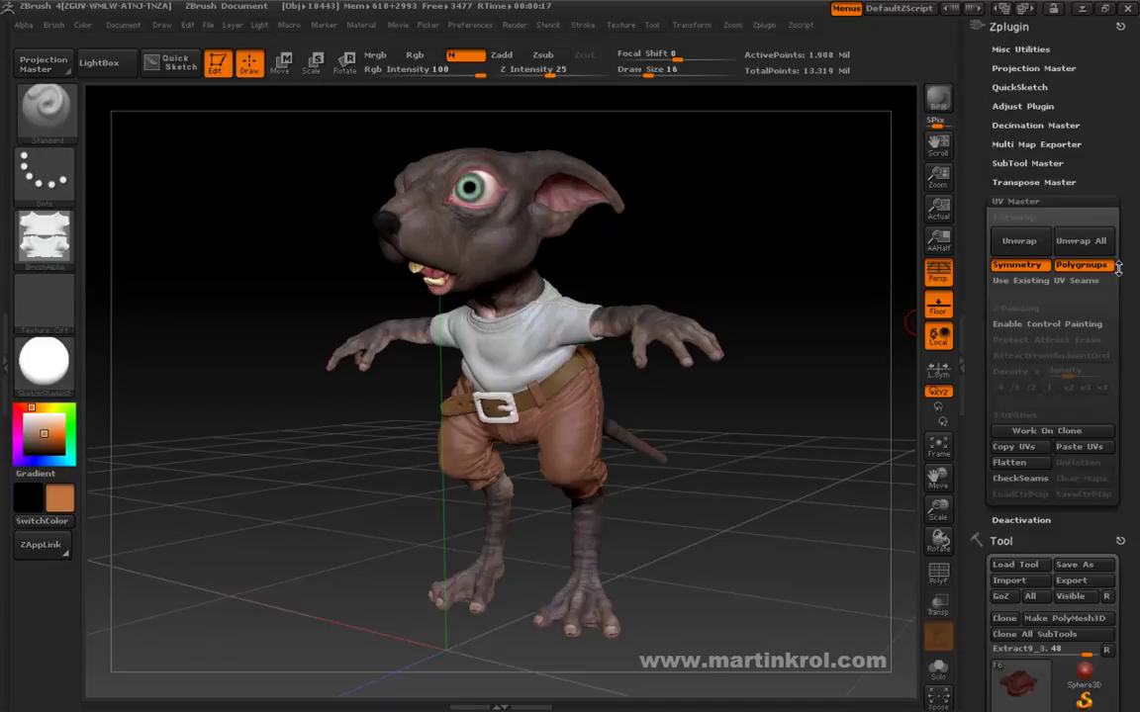
{"action": "left_click", "coordinate": [1120, 24]}
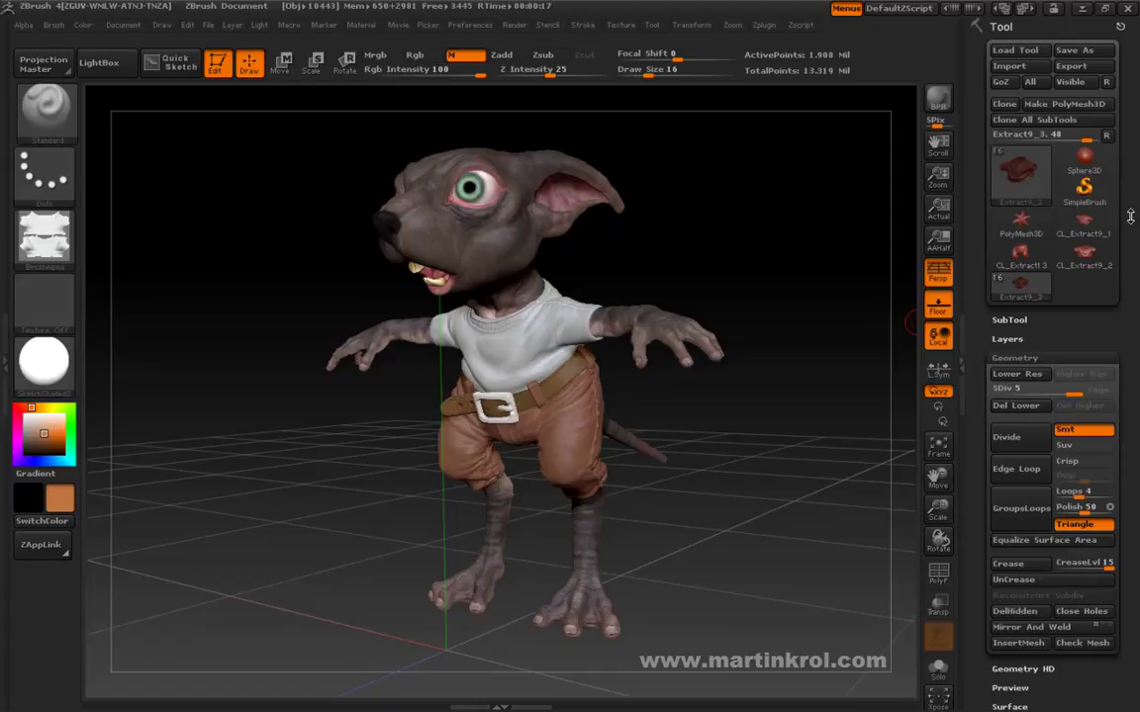
{"action": "scroll", "coordinate": [1132, 298], "scroll_direction": "down", "scroll_amount": 1}
{"action": "left_click", "coordinate": [1063, 331]}
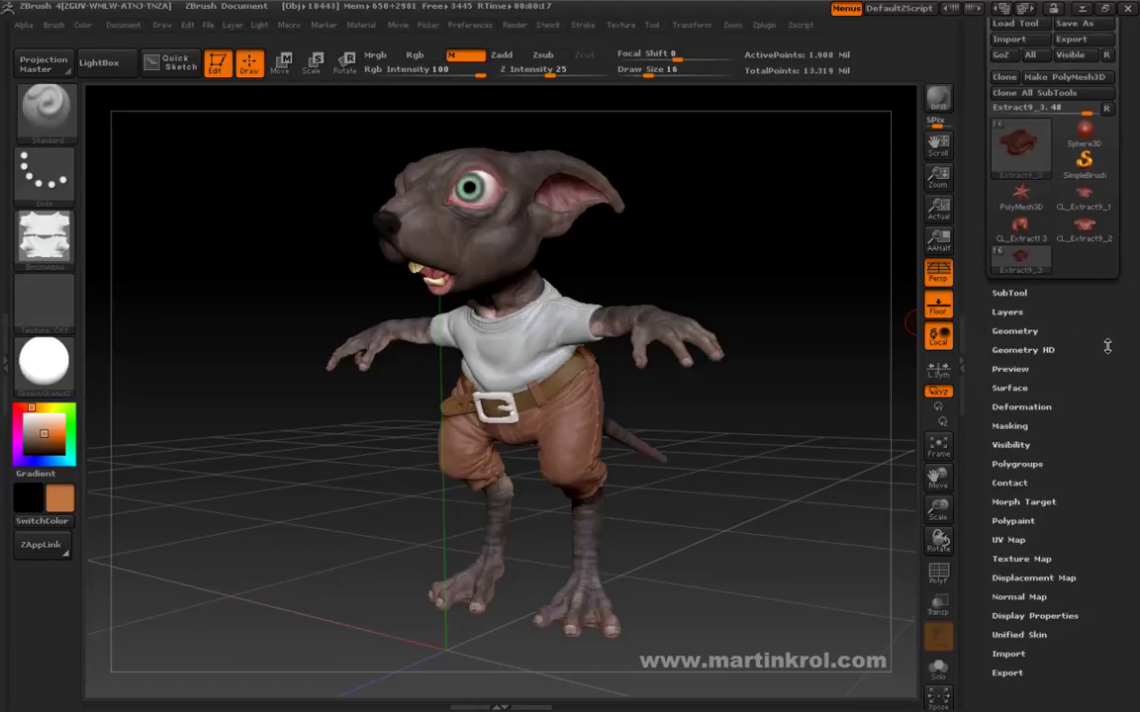
{"action": "mouse_move", "coordinate": [1106, 351]}
{"action": "left_mouse_down"}
{"action": "mouse_move", "coordinate": [1100, 322]}
{"action": "mouse_move", "coordinate": [1106, 337]}
{"action": "left_mouse_up"}
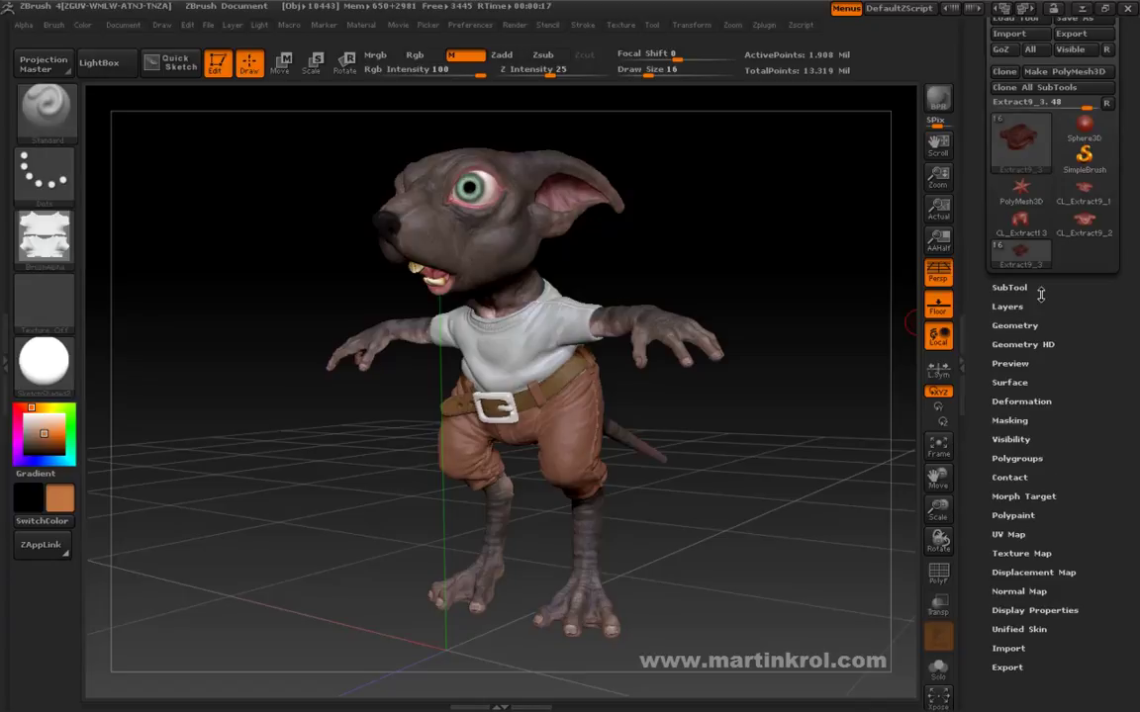
Import Shirt_col_01 from the Mouse textures folder as a ZBrush texture
{"action": "left_click", "coordinate": [618, 27]}
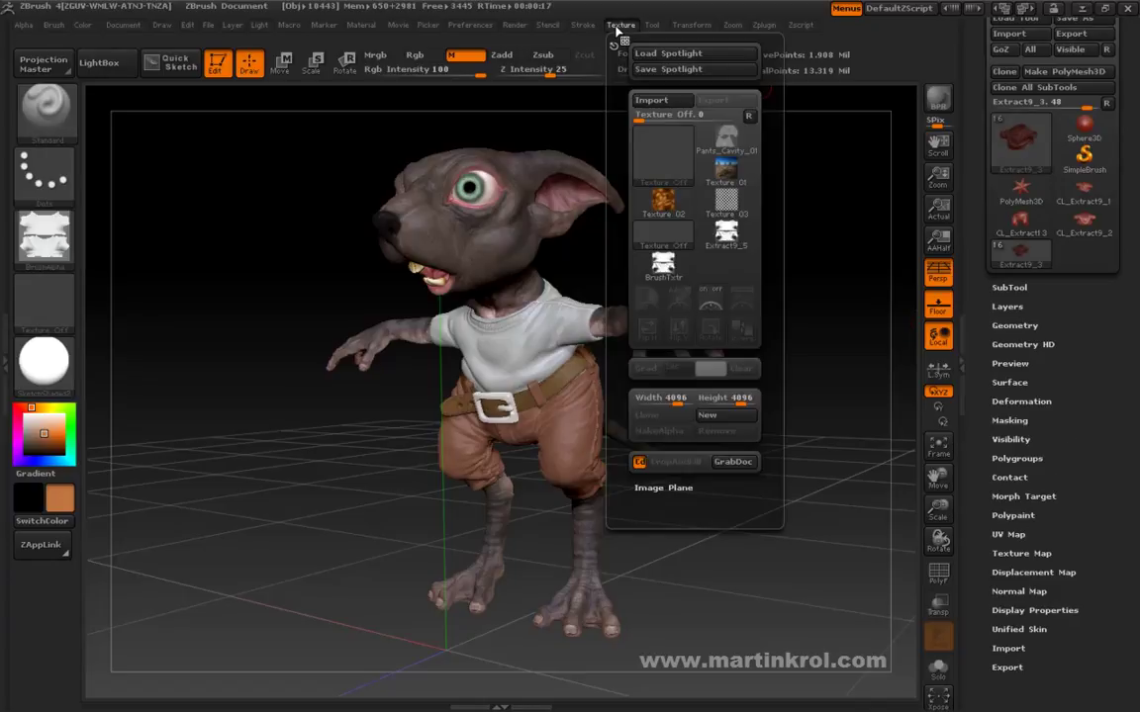
{"action": "left_click", "coordinate": [650, 103]}
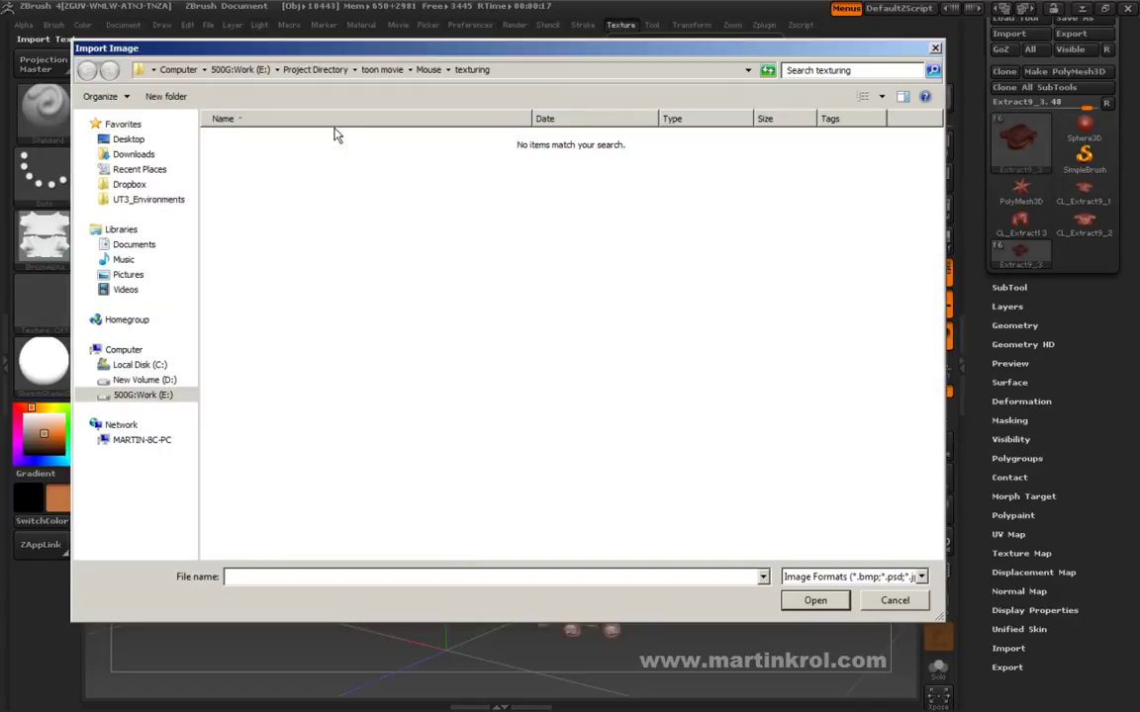
{"action": "left_click_drag", "start_coordinate": [357, 53], "coordinate": [380, 75]}
{"action": "left_click", "coordinate": [452, 91]}
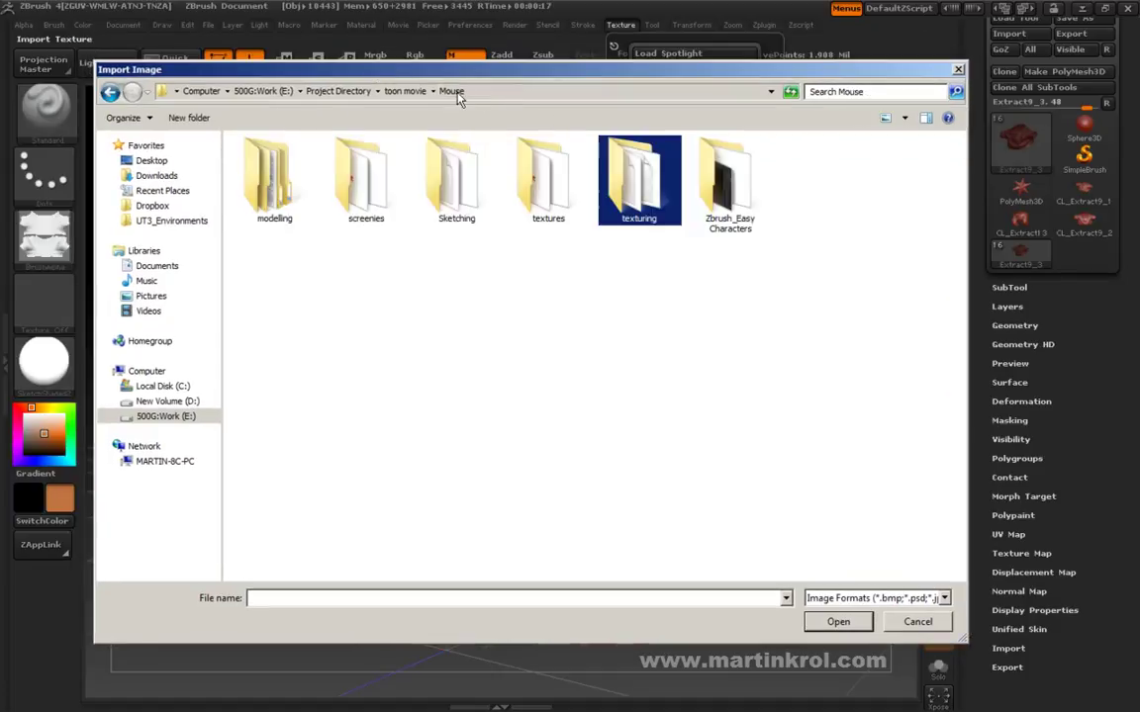
{"action": "double_click", "coordinate": [549, 176]}
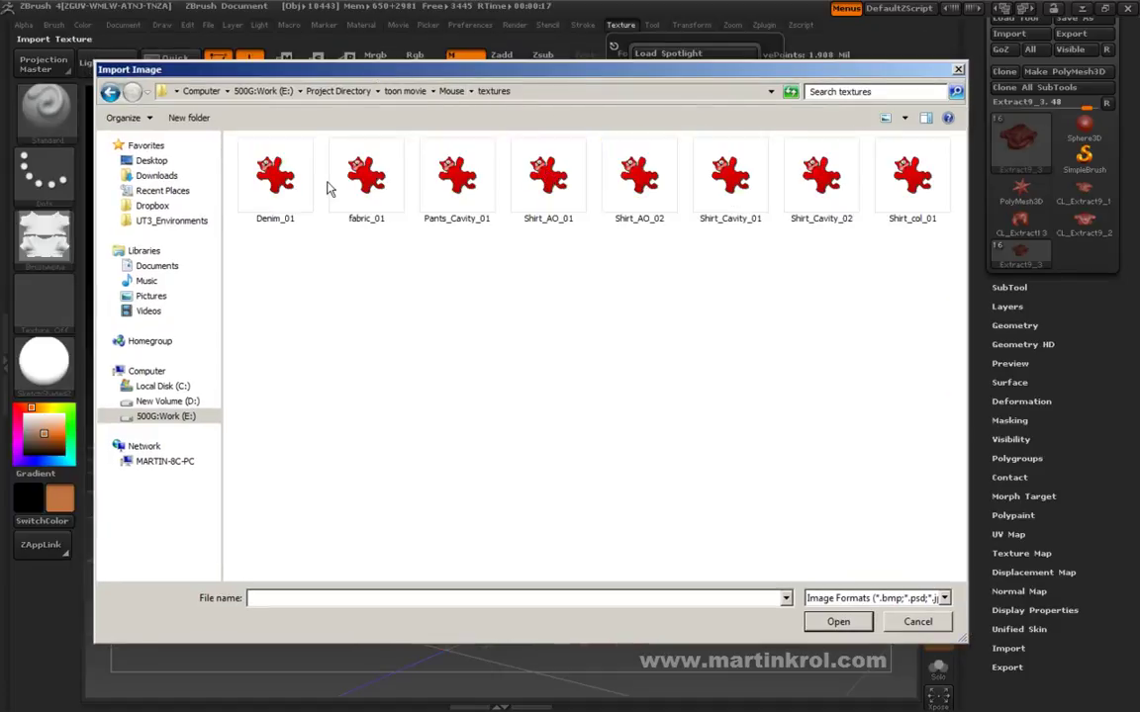
{"action": "left_click", "coordinate": [910, 189]}
{"action": "left_click", "coordinate": [838, 623]}
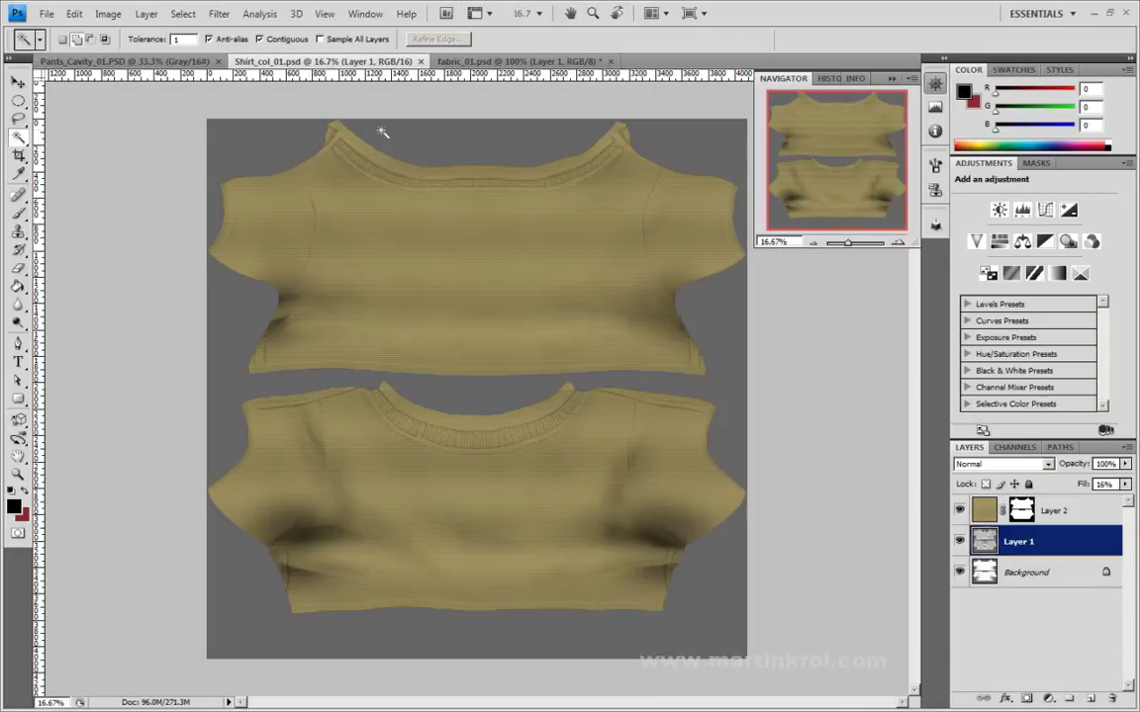
Convert Shirt_col_01 to 8 bits per channel, save it, and return to ZBrush
{"action": "left_click", "coordinate": [107, 14]}
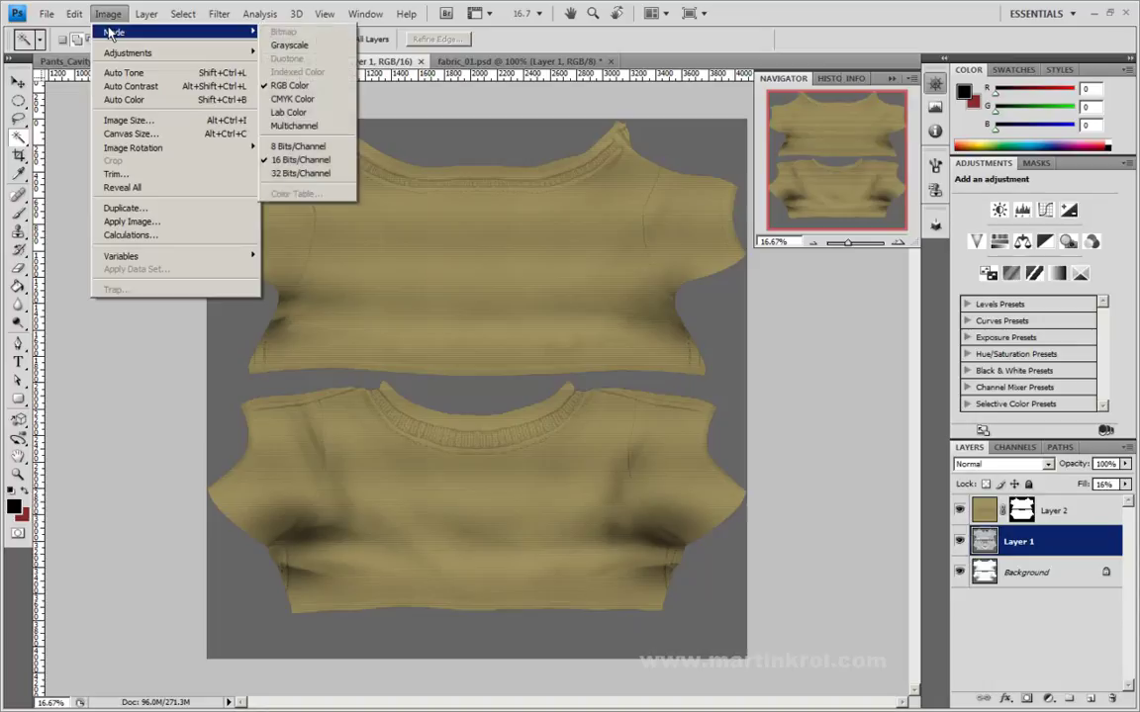
{"action": "mouse_move", "coordinate": [115, 31]}
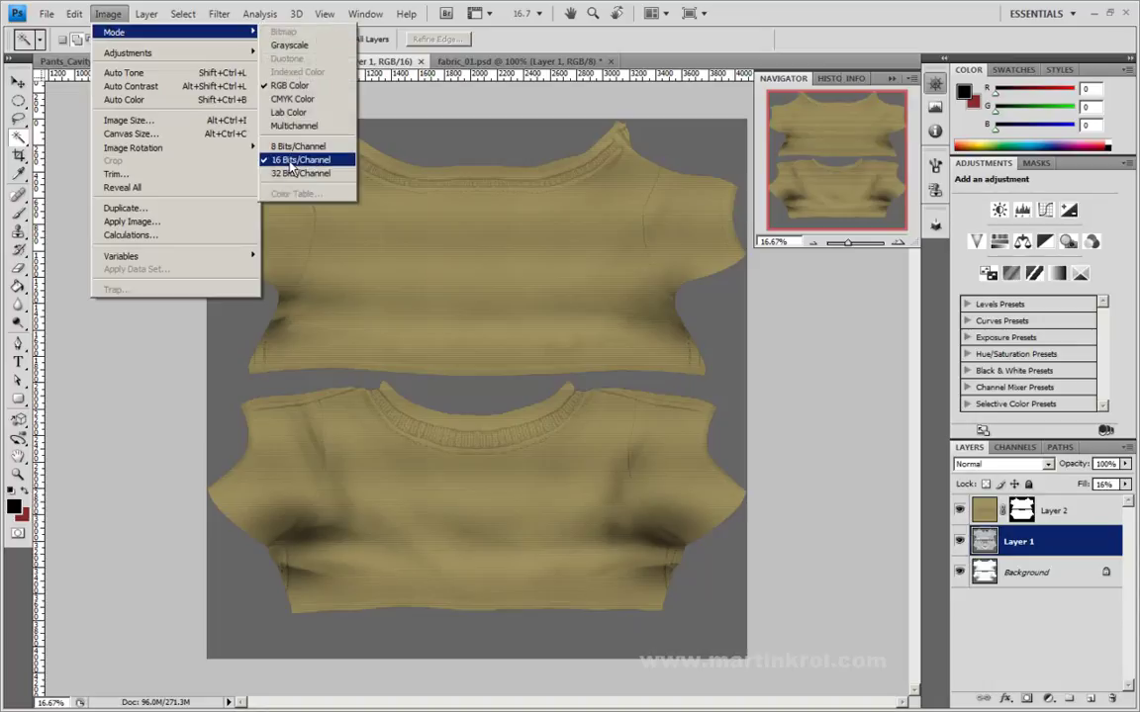
{"action": "left_click", "coordinate": [289, 146]}
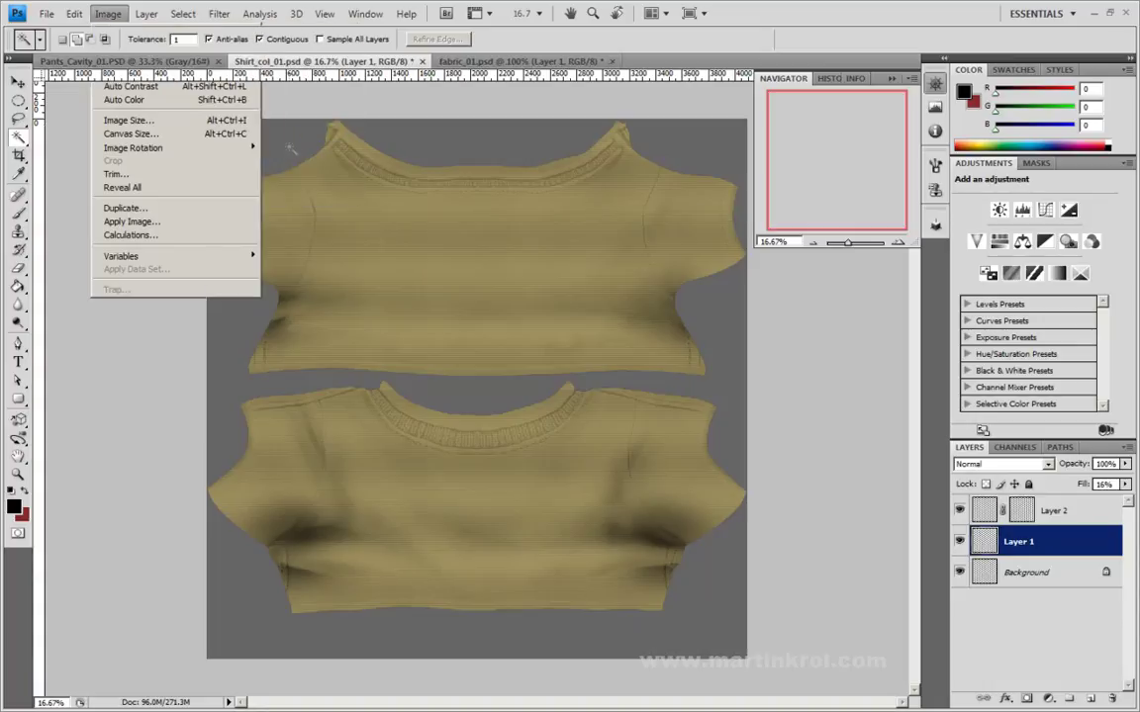
{"action": "left_click", "coordinate": [46, 14]}
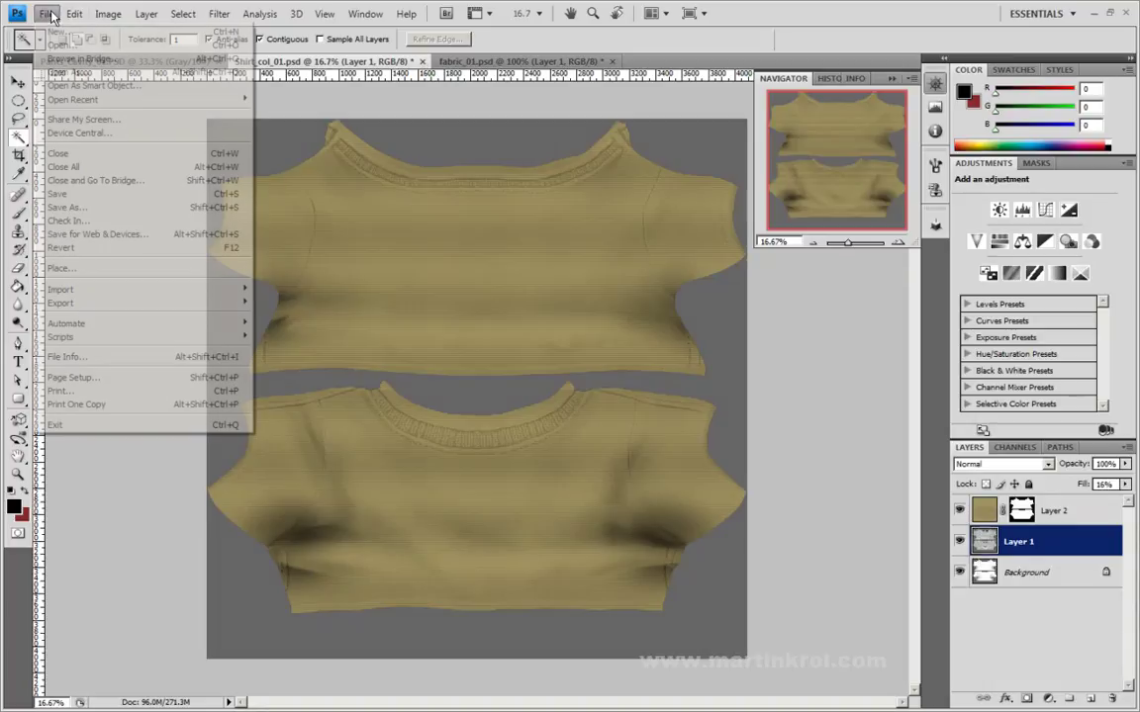
{"action": "left_click", "coordinate": [59, 193]}
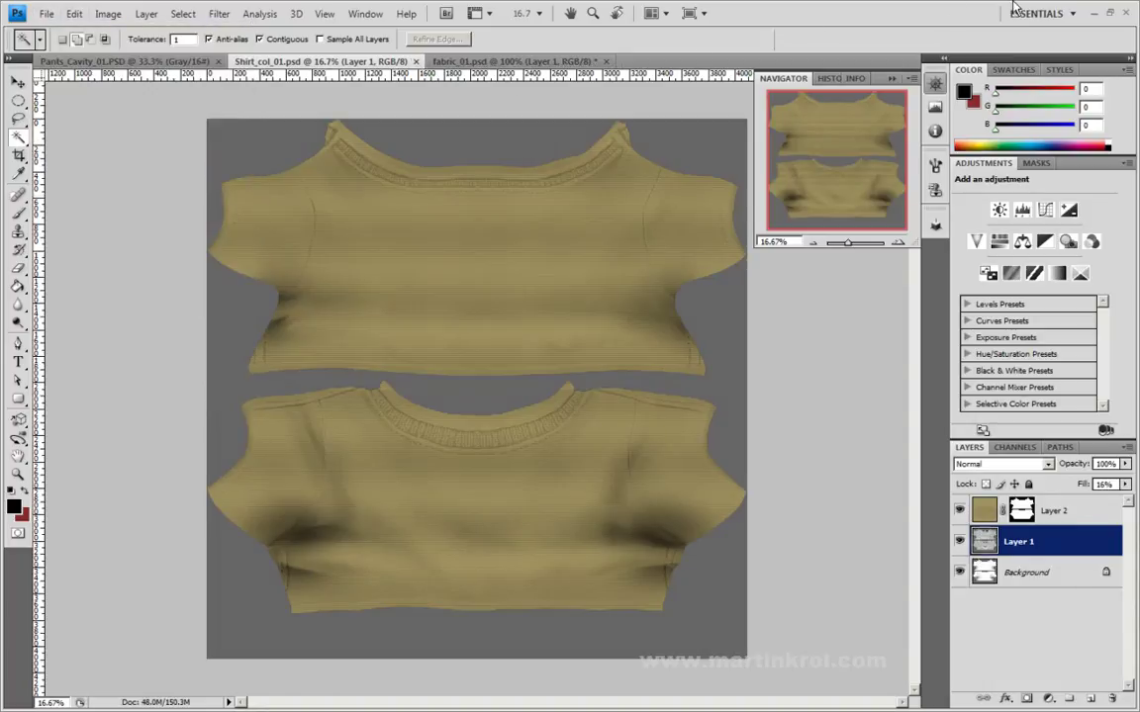
{"action": "left_click", "coordinate": [1094, 13]}
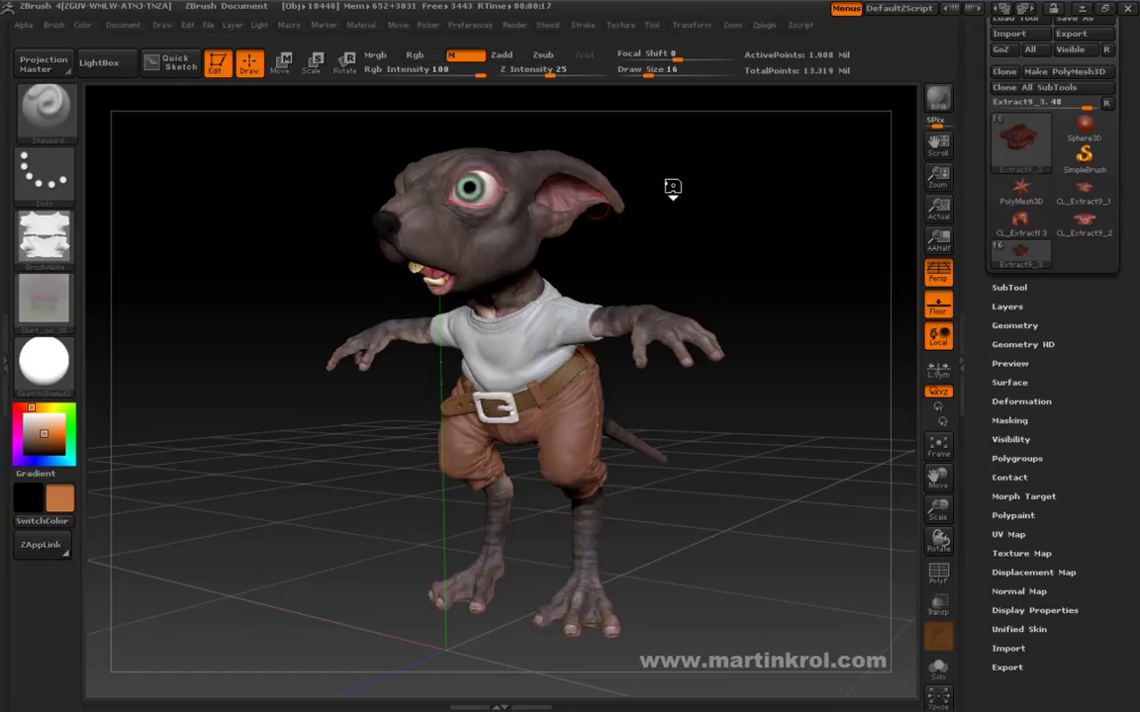
{"action": "left_click", "coordinate": [619, 26]}
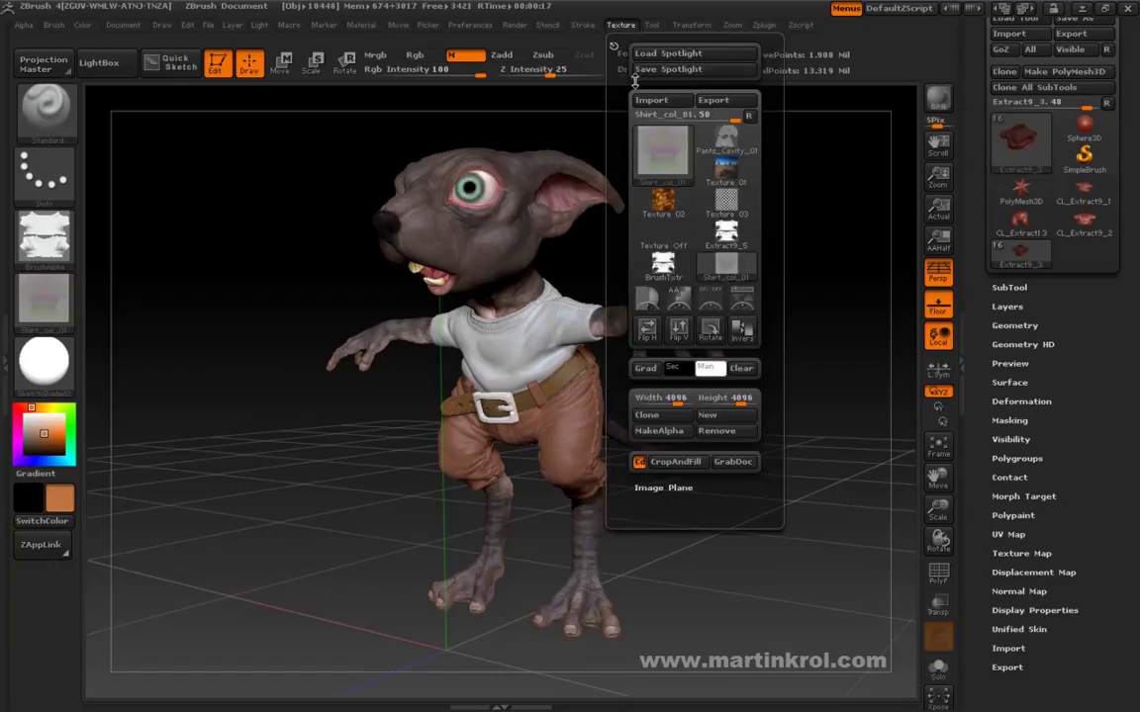
Re-import the updated Shirt_col_01 image into the texture library
{"action": "left_click", "coordinate": [651, 100]}
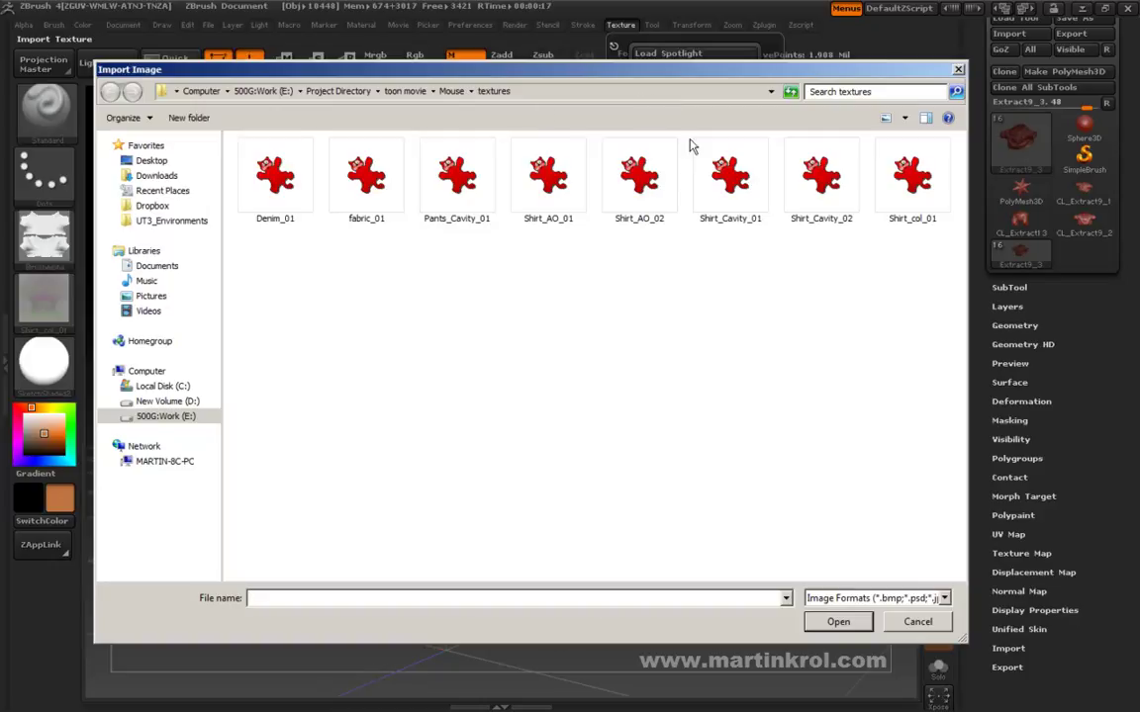
{"action": "left_click", "coordinate": [910, 181]}
{"action": "left_click", "coordinate": [829, 621]}
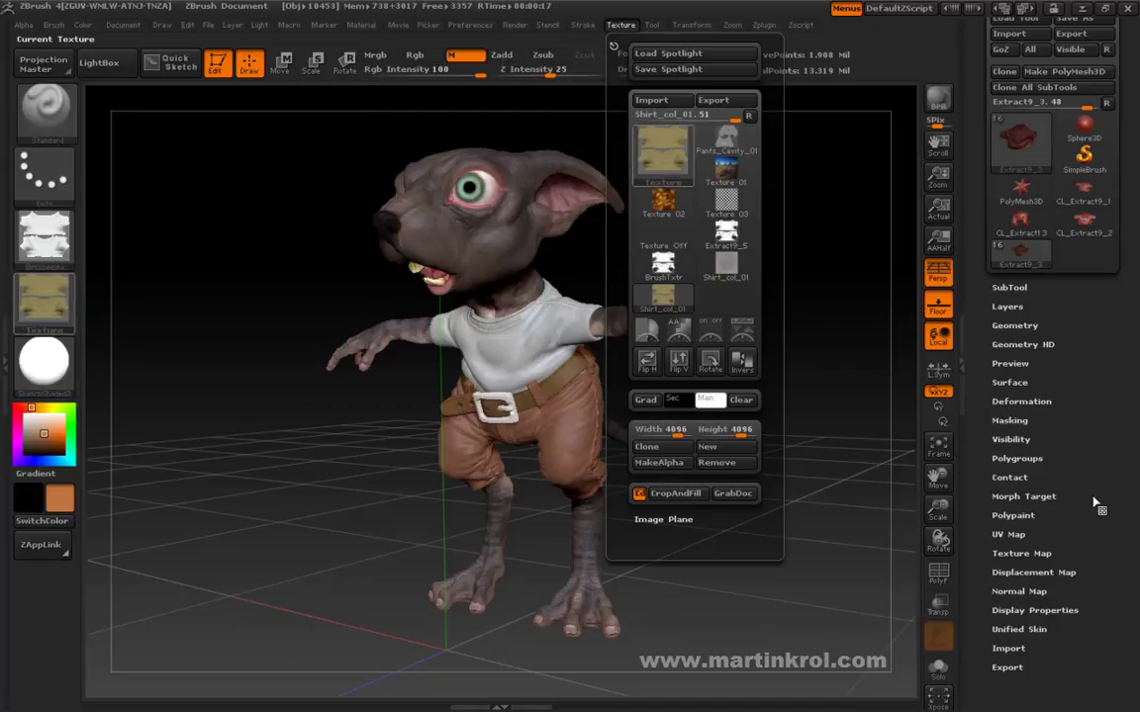
Assign Shirt_col_01 as the model's texture map under Tool > Texture Map
{"action": "scroll", "coordinate": [1098, 506], "scroll_direction": "down", "scroll_amount": 2}
{"action": "scroll", "coordinate": [1053, 495], "scroll_direction": "down", "scroll_amount": 1}
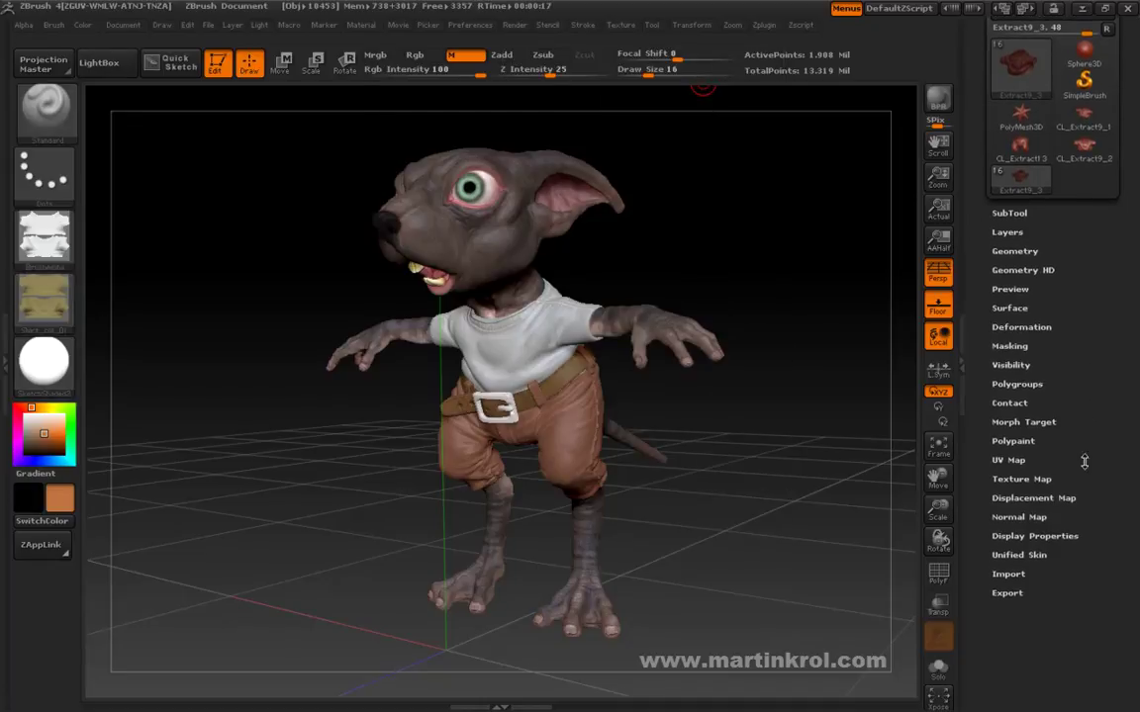
{"action": "left_click", "coordinate": [1029, 479]}
{"action": "scroll", "coordinate": [1024, 485], "scroll_direction": "down", "scroll_amount": 2}
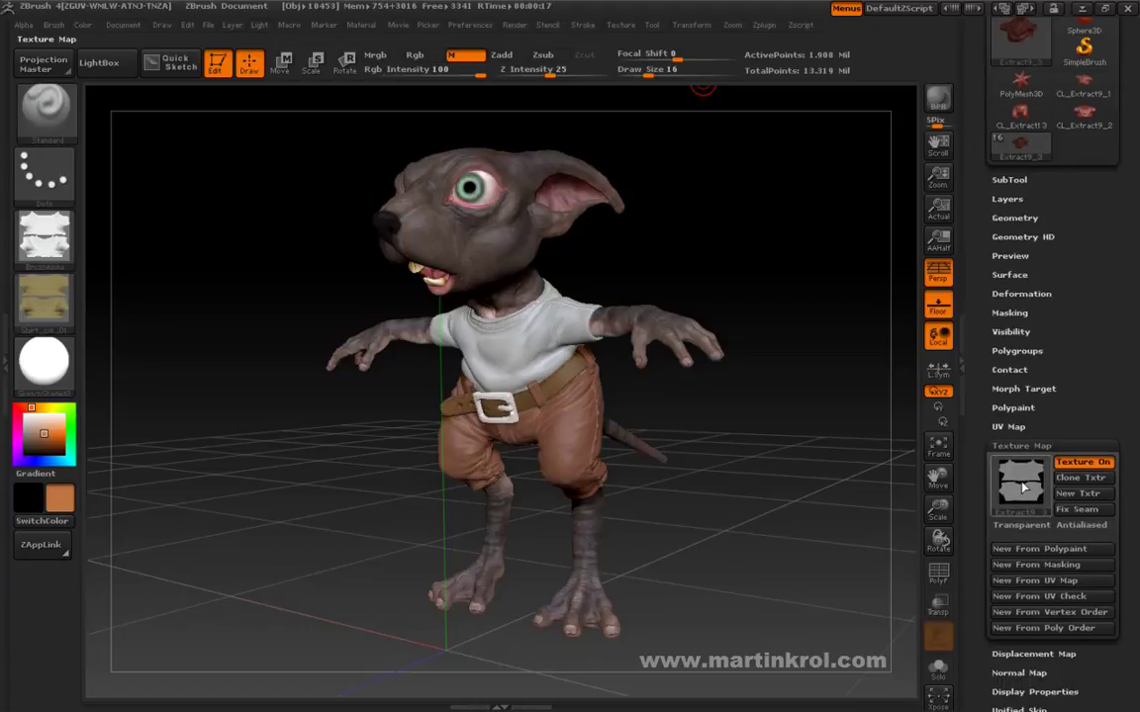
{"action": "left_click", "coordinate": [1022, 486]}
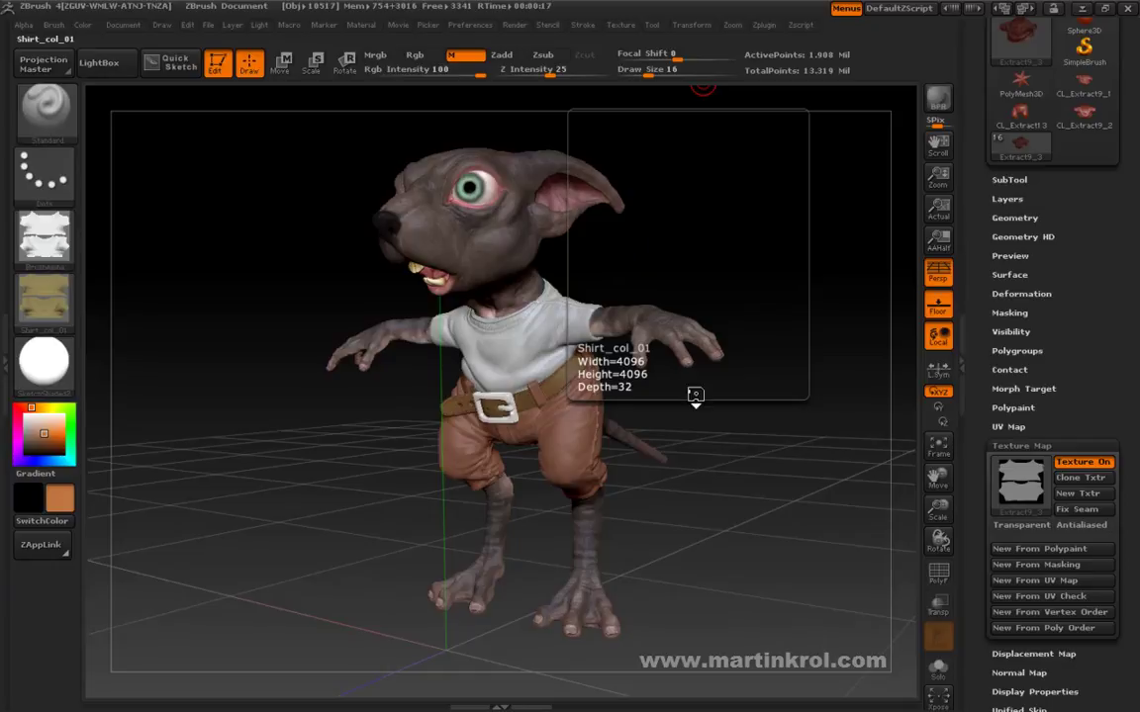
{"action": "left_click", "coordinate": [695, 395]}
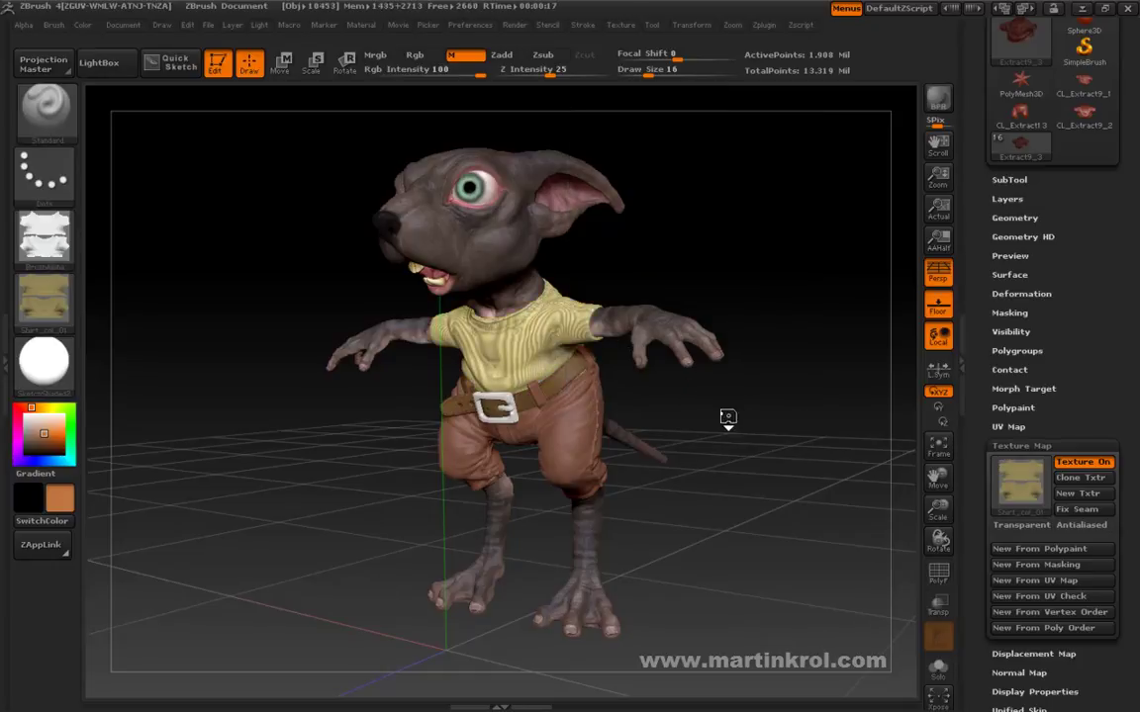
{"action": "mouse_move", "coordinate": [725, 416]}
{"action": "left_mouse_down"}
{"action": "mouse_move", "coordinate": [714, 404]}
{"action": "mouse_move", "coordinate": [870, 566]}
{"action": "mouse_move", "coordinate": [859, 422]}
{"action": "mouse_move", "coordinate": [801, 430]}
{"action": "mouse_move", "coordinate": [836, 427]}
{"action": "mouse_move", "coordinate": [777, 534]}
{"action": "left_mouse_up"}
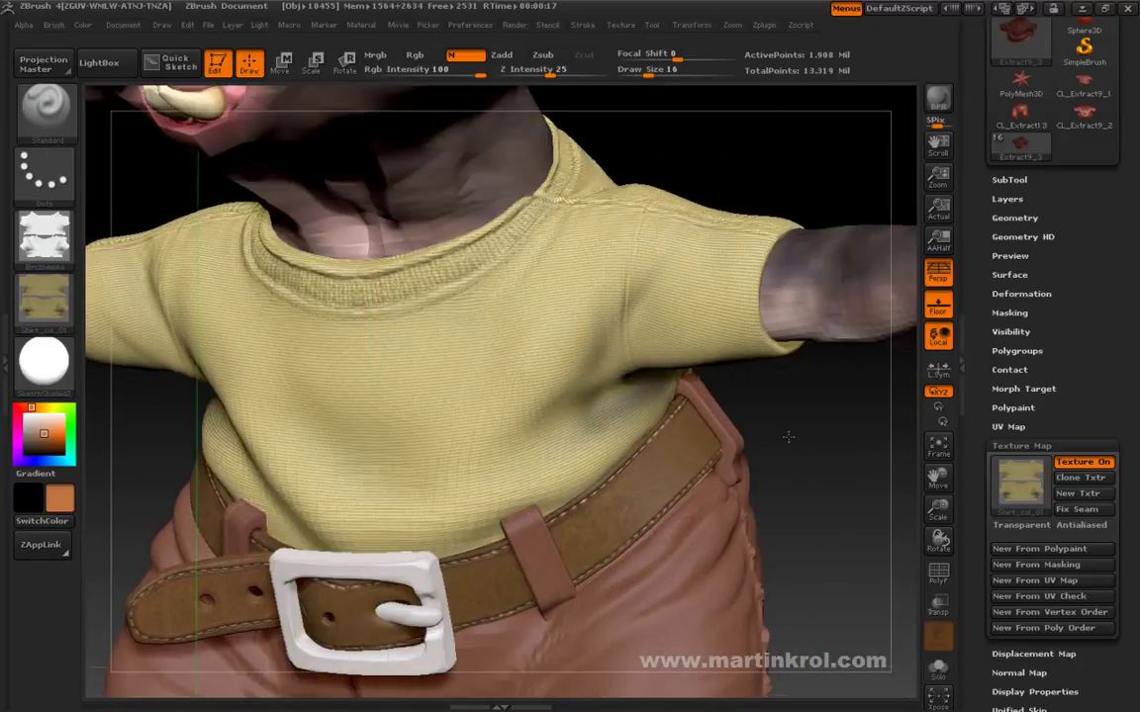
{"action": "left_click_drag", "start_coordinate": [820, 466], "coordinate": [777, 473]}
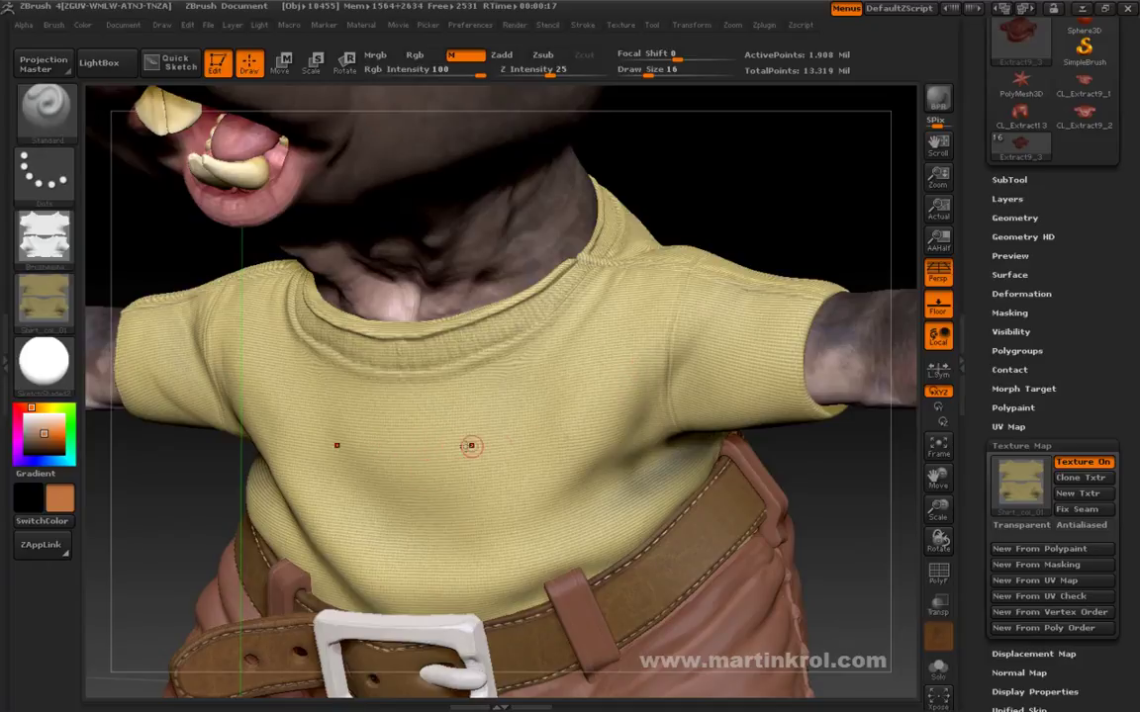
{"action": "left_click_drag", "start_coordinate": [848, 574], "coordinate": [406, 364]}
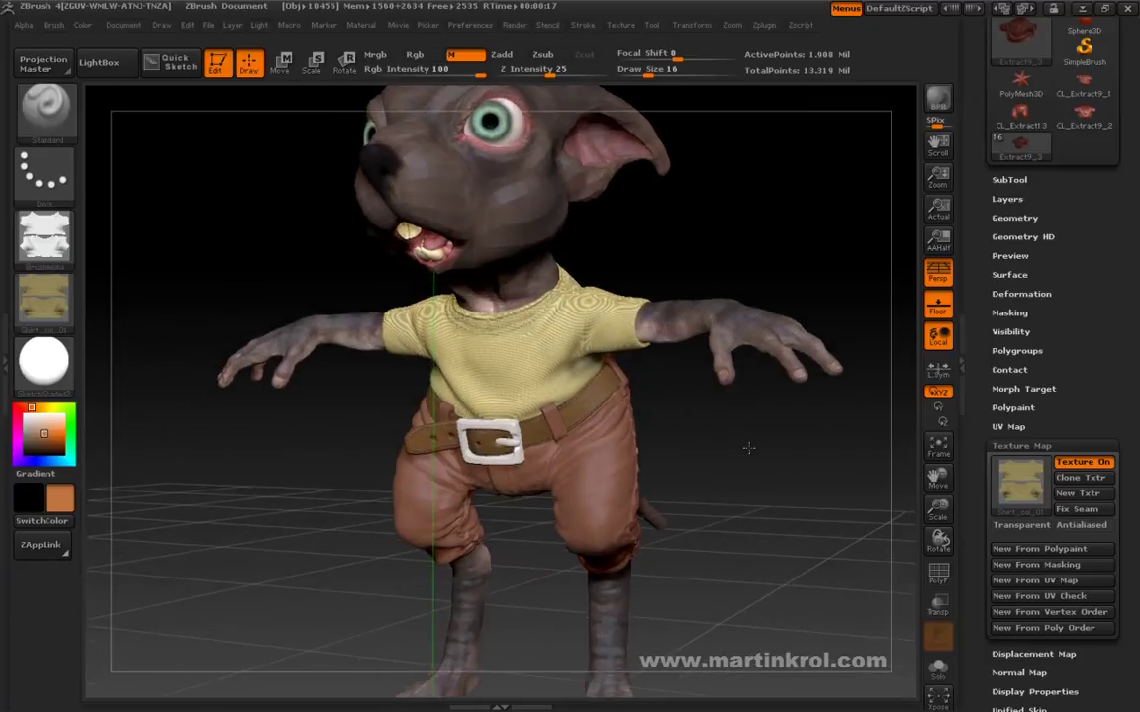
{"action": "left_click_drag", "start_coordinate": [699, 490], "coordinate": [750, 453]}
{"action": "left_click", "coordinate": [943, 95]}
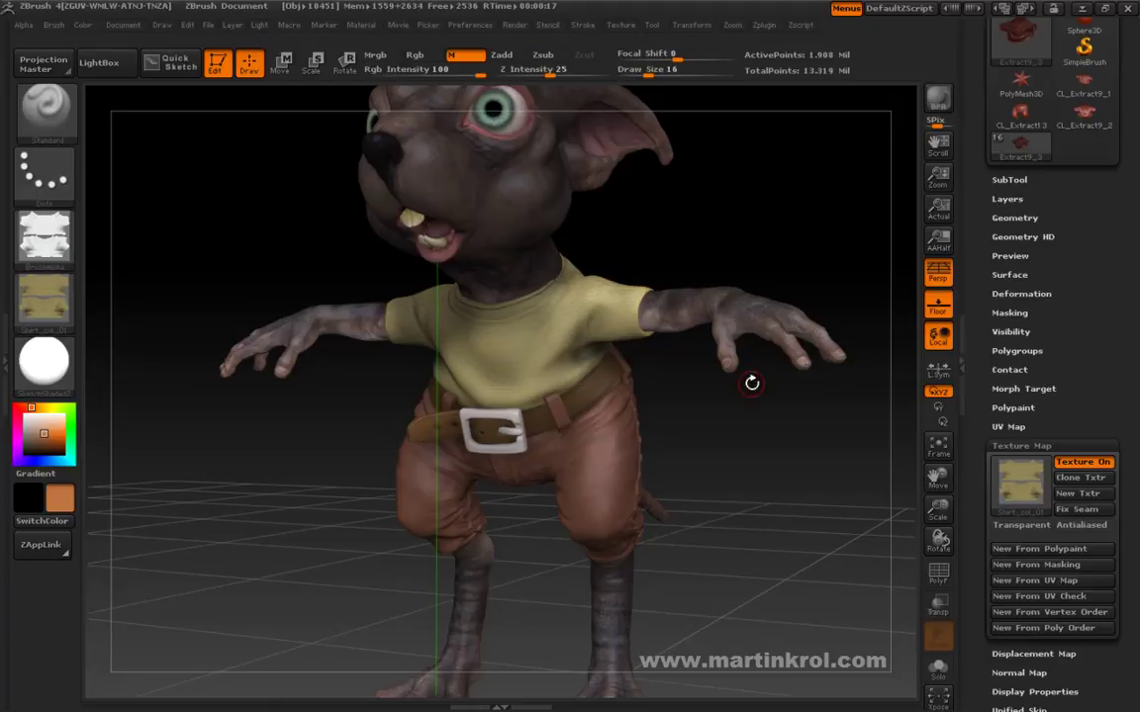
{"action": "mouse_move", "coordinate": [750, 395]}
{"action": "left_mouse_down"}
{"action": "mouse_move", "coordinate": [750, 415]}
{"action": "mouse_move", "coordinate": [734, 416]}
{"action": "mouse_move", "coordinate": [799, 443]}
{"action": "mouse_move", "coordinate": [822, 428]}
{"action": "mouse_move", "coordinate": [823, 448]}
{"action": "mouse_move", "coordinate": [778, 384]}
{"action": "mouse_move", "coordinate": [773, 336]}
{"action": "left_mouse_up"}
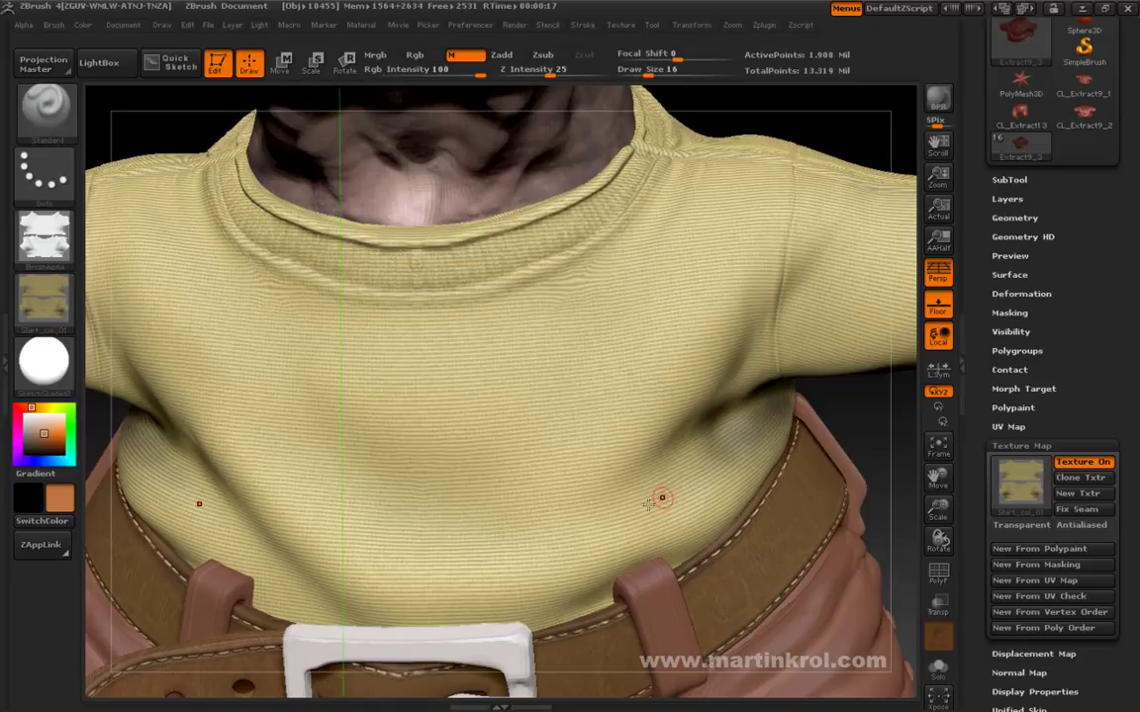
{"action": "left_click_drag", "start_coordinate": [882, 424], "coordinate": [752, 465]}
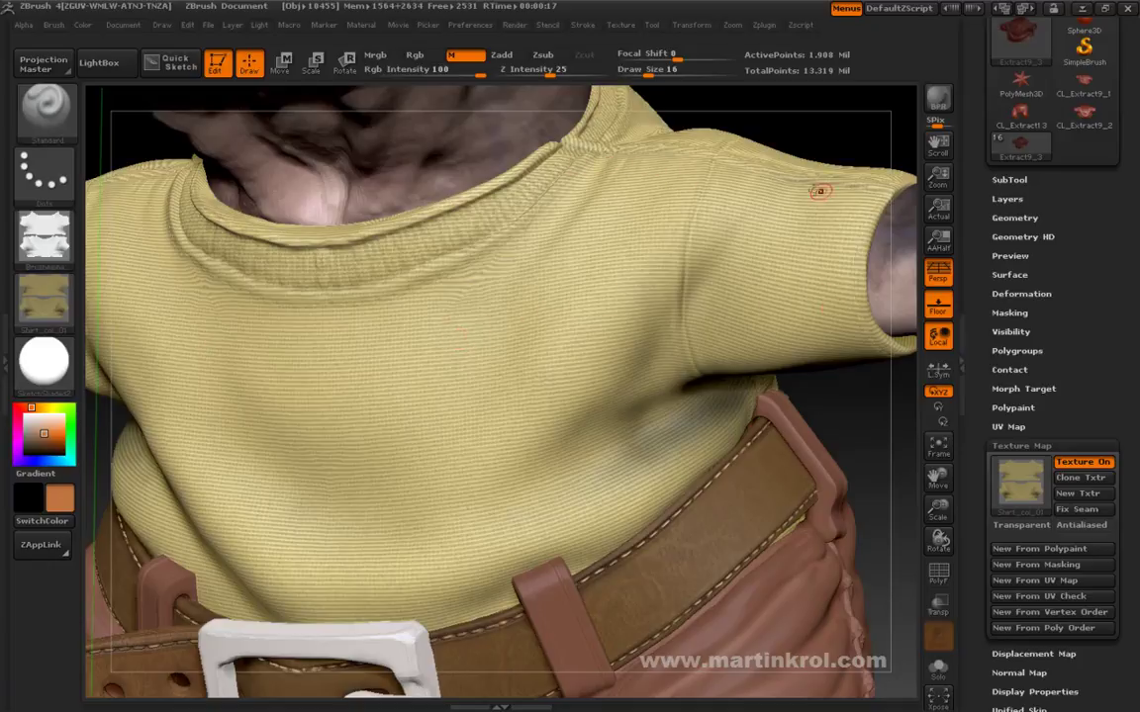
{"action": "mouse_move", "coordinate": [891, 423]}
{"action": "left_mouse_down"}
{"action": "mouse_move", "coordinate": [842, 309]}
{"action": "mouse_move", "coordinate": [822, 420]}
{"action": "mouse_move", "coordinate": [794, 397]}
{"action": "mouse_move", "coordinate": [690, 458]}
{"action": "left_mouse_up"}
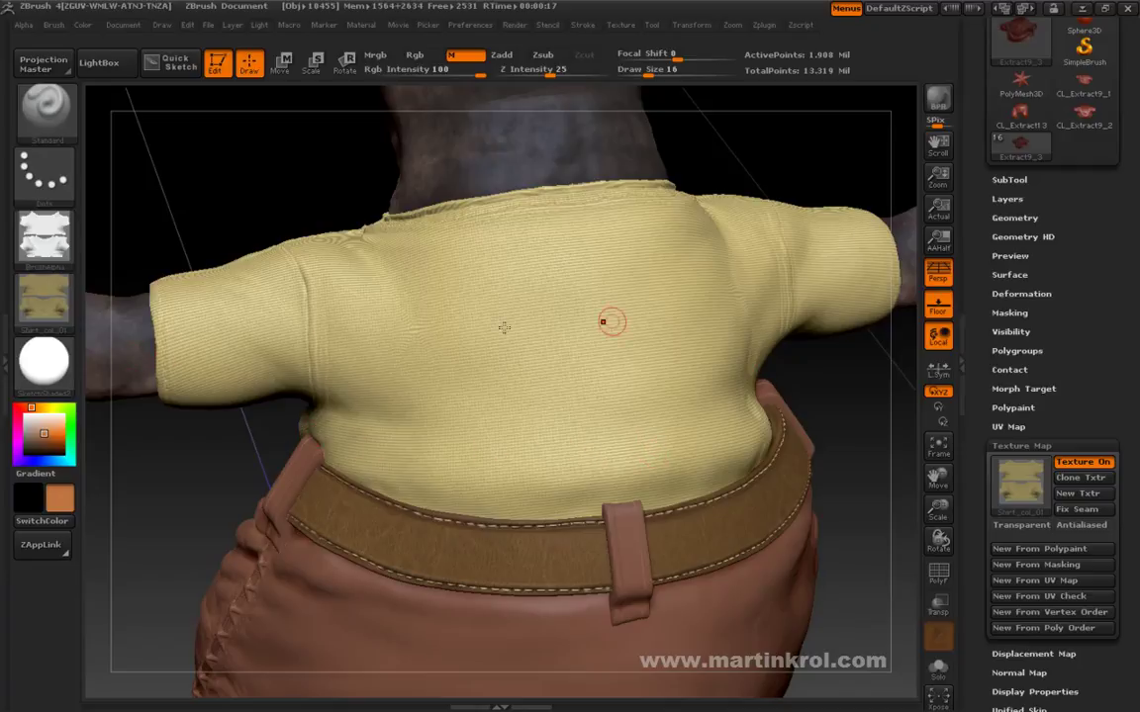
{"action": "mouse_move", "coordinate": [168, 487]}
{"action": "left_mouse_down"}
{"action": "mouse_move", "coordinate": [711, 173]}
{"action": "mouse_move", "coordinate": [769, 165]}
{"action": "mouse_move", "coordinate": [768, 239]}
{"action": "mouse_move", "coordinate": [681, 318]}
{"action": "mouse_move", "coordinate": [721, 318]}
{"action": "mouse_move", "coordinate": [643, 389]}
{"action": "left_mouse_up"}
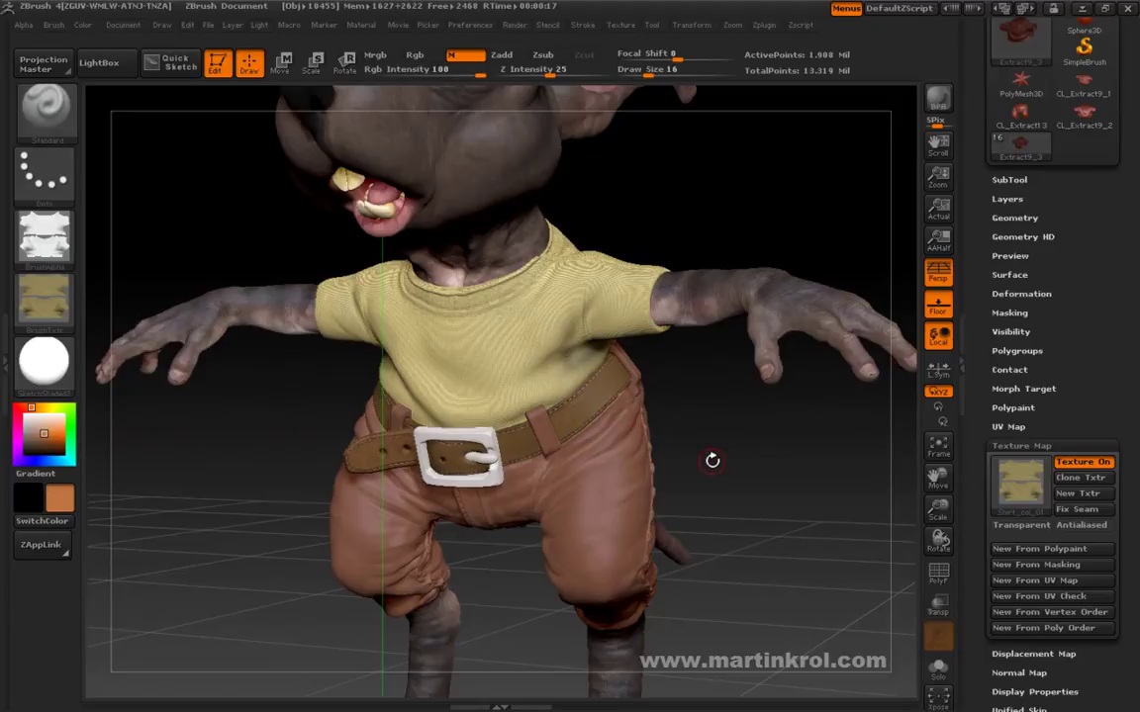
{"action": "mouse_move", "coordinate": [730, 458]}
{"action": "left_mouse_down"}
{"action": "mouse_move", "coordinate": [722, 420]}
{"action": "mouse_move", "coordinate": [678, 461]}
{"action": "mouse_move", "coordinate": [539, 362]}
{"action": "left_mouse_up"}
{"action": "scroll", "coordinate": [539, 367], "scroll_direction": "up", "scroll_amount": 3}
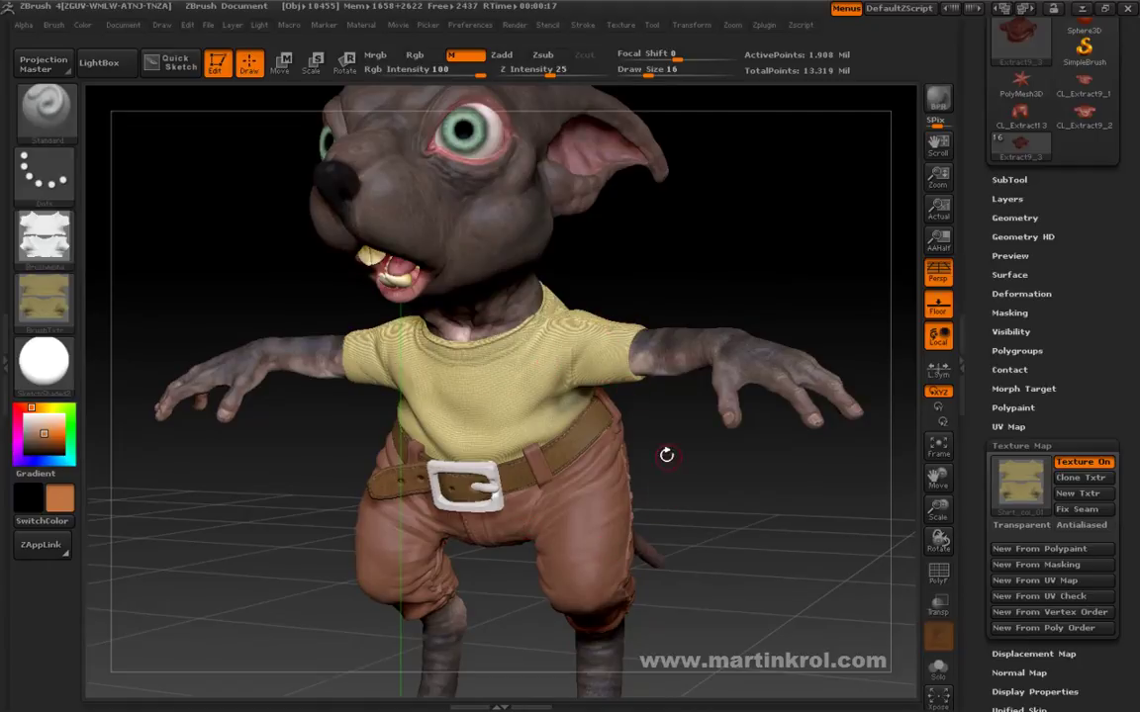
{"action": "mouse_move", "coordinate": [668, 457]}
{"action": "left_mouse_down"}
{"action": "mouse_move", "coordinate": [714, 435]}
{"action": "mouse_move", "coordinate": [662, 402]}
{"action": "left_mouse_up"}
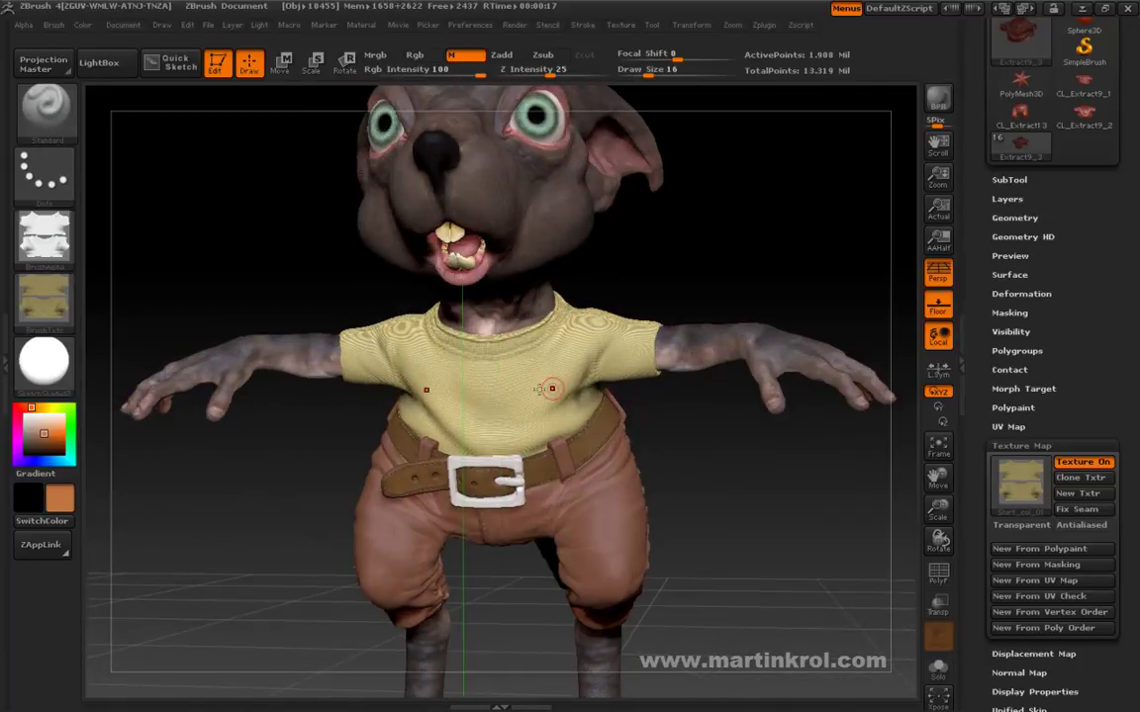
{"action": "mouse_move", "coordinate": [579, 394]}
{"action": "left_mouse_down"}
{"action": "mouse_move", "coordinate": [697, 455]}
{"action": "mouse_move", "coordinate": [534, 339]}
{"action": "left_mouse_up"}
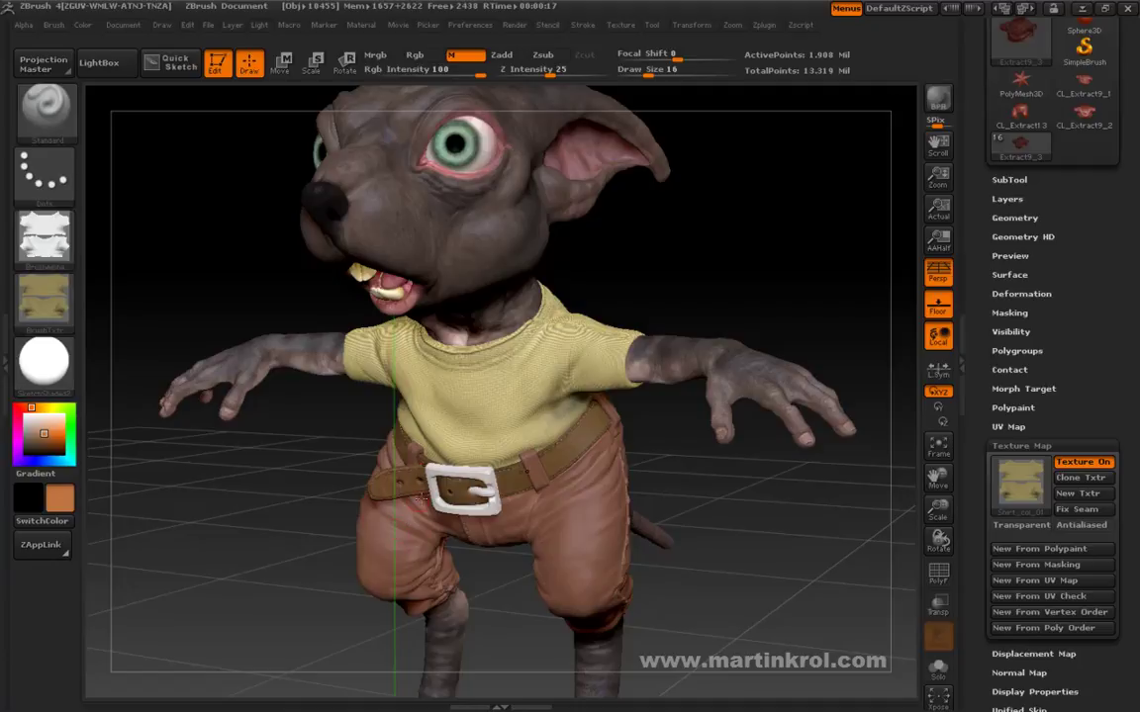
{"action": "left_click_drag", "start_coordinate": [254, 539], "coordinate": [262, 534]}
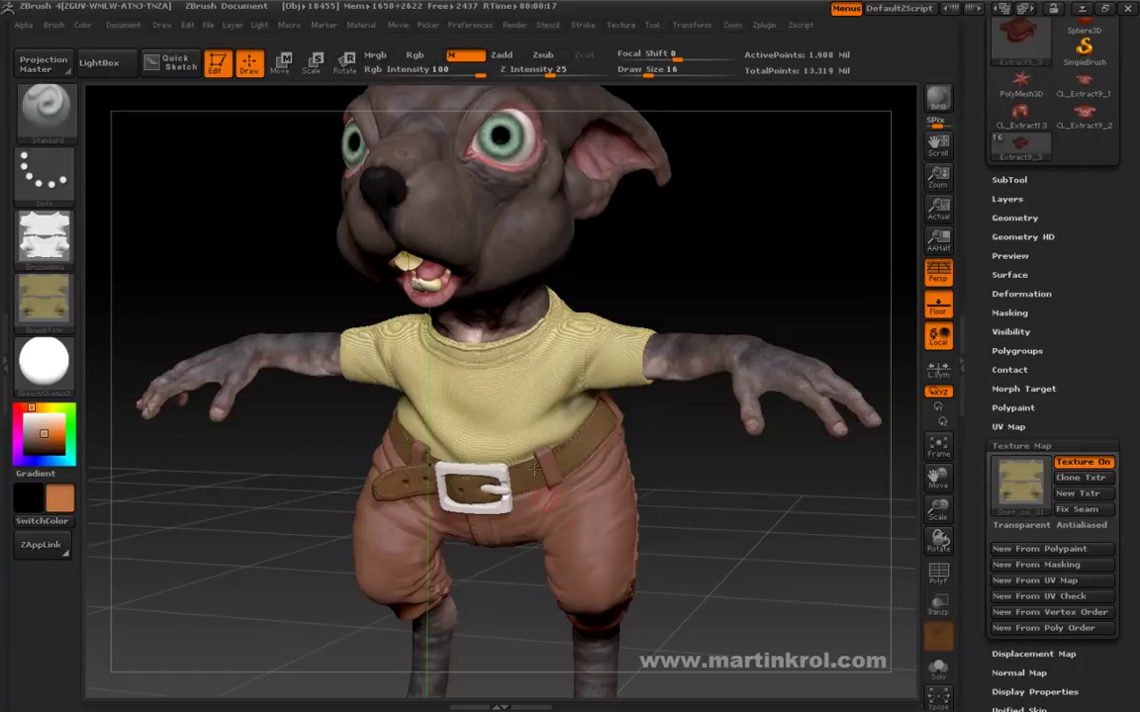
{"action": "left_click_drag", "start_coordinate": [732, 585], "coordinate": [704, 579]}
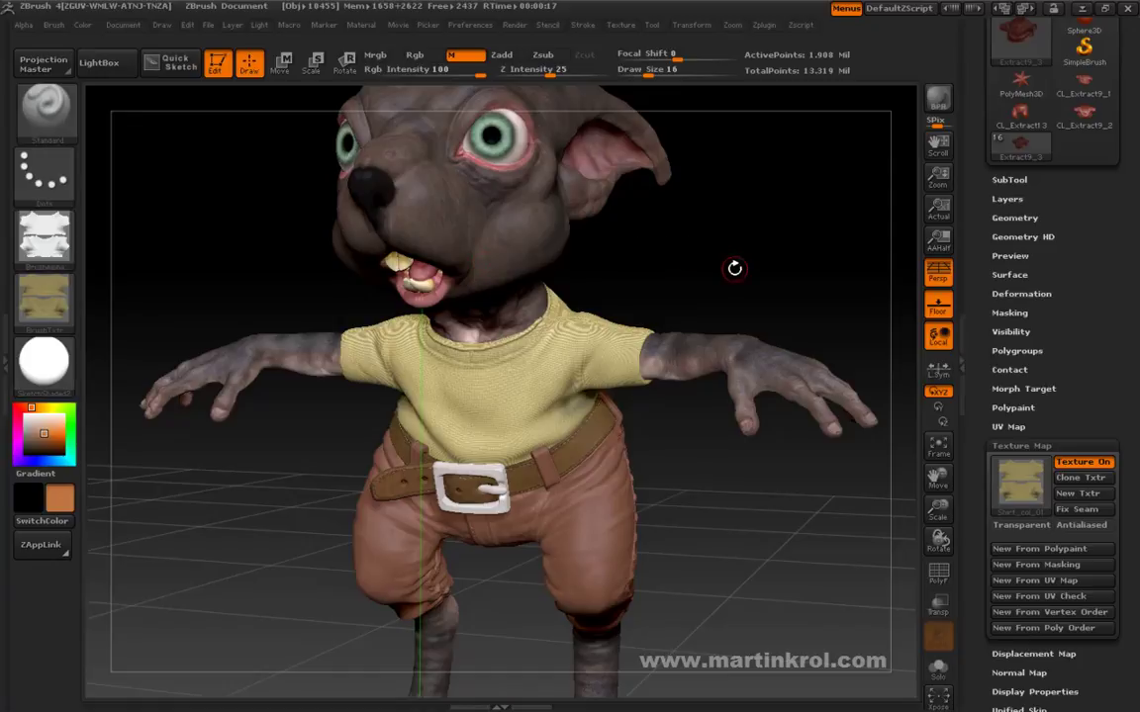
{"action": "mouse_move", "coordinate": [748, 285]}
{"action": "left_mouse_down"}
{"action": "mouse_move", "coordinate": [704, 224]}
{"action": "mouse_move", "coordinate": [717, 263]}
{"action": "mouse_move", "coordinate": [771, 253]}
{"action": "mouse_move", "coordinate": [691, 258]}
{"action": "mouse_move", "coordinate": [773, 270]}
{"action": "mouse_move", "coordinate": [730, 272]}
{"action": "mouse_move", "coordinate": [722, 252]}
{"action": "mouse_move", "coordinate": [900, 299]}
{"action": "left_mouse_up"}
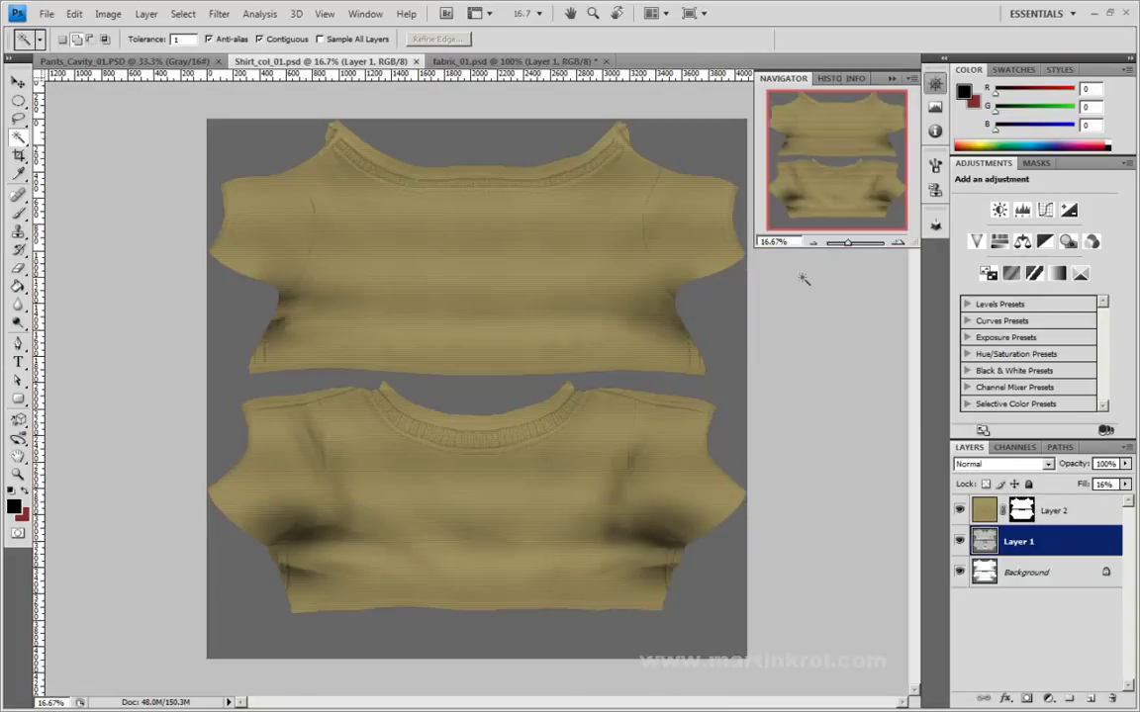
Zoom Photoshop's Navigator in to 25% on the knit shirt map and shift the view up
{"action": "left_click", "coordinate": [895, 242]}
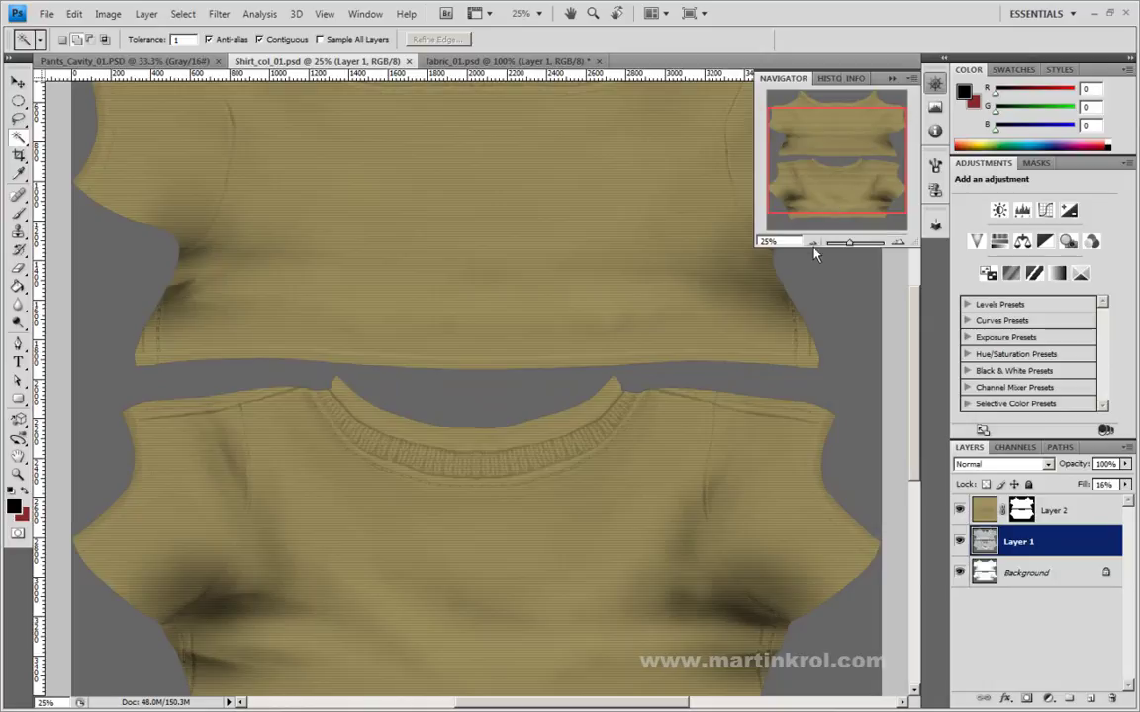
{"action": "mouse_move", "coordinate": [827, 191]}
{"action": "left_mouse_down"}
{"action": "mouse_move", "coordinate": [822, 173]}
{"action": "mouse_move", "coordinate": [833, 171]}
{"action": "left_mouse_up"}
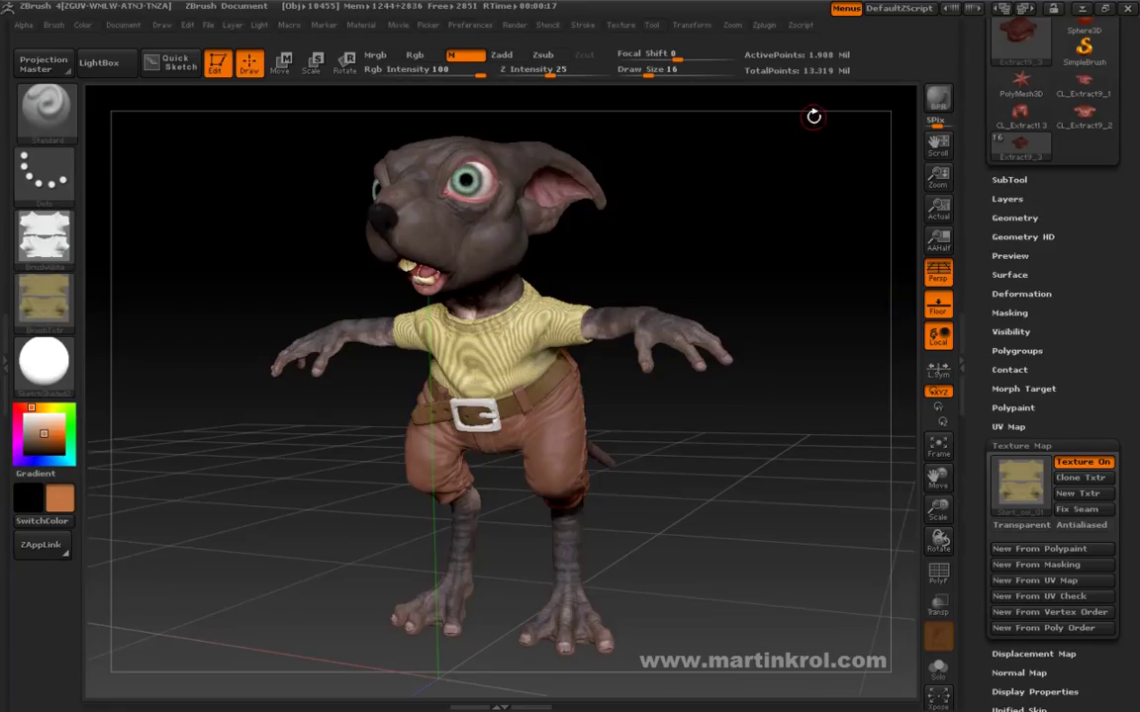
Show the canvas at AAHalf, then turn the mouse and enlarge it to fill the view
{"action": "left_click", "coordinate": [938, 239]}
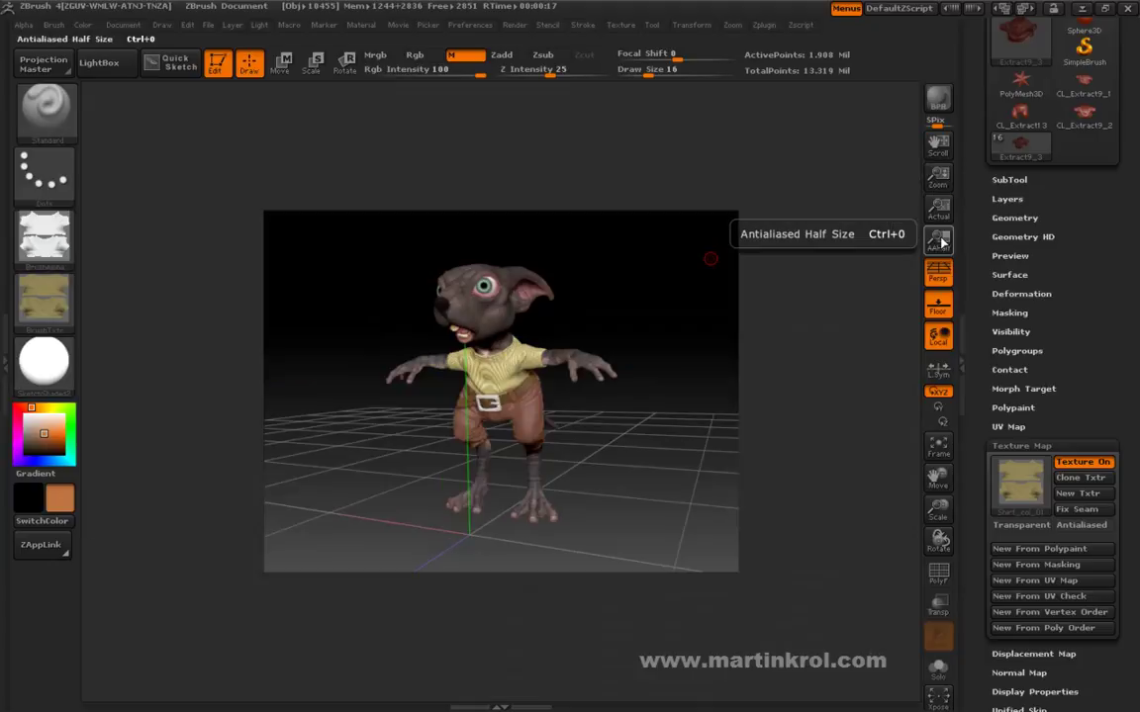
{"action": "mouse_move", "coordinate": [552, 308]}
{"action": "left_mouse_down"}
{"action": "mouse_move", "coordinate": [653, 310]}
{"action": "mouse_move", "coordinate": [426, 157]}
{"action": "left_mouse_up"}
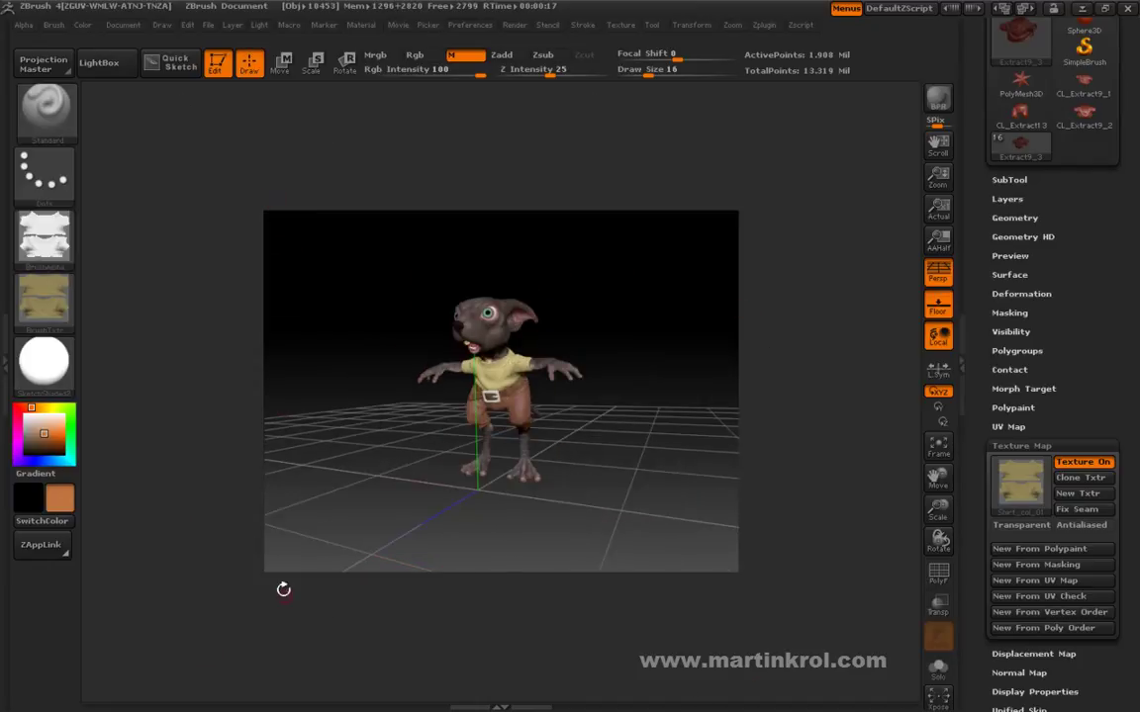
{"action": "left_click_drag", "start_coordinate": [656, 346], "coordinate": [677, 451]}
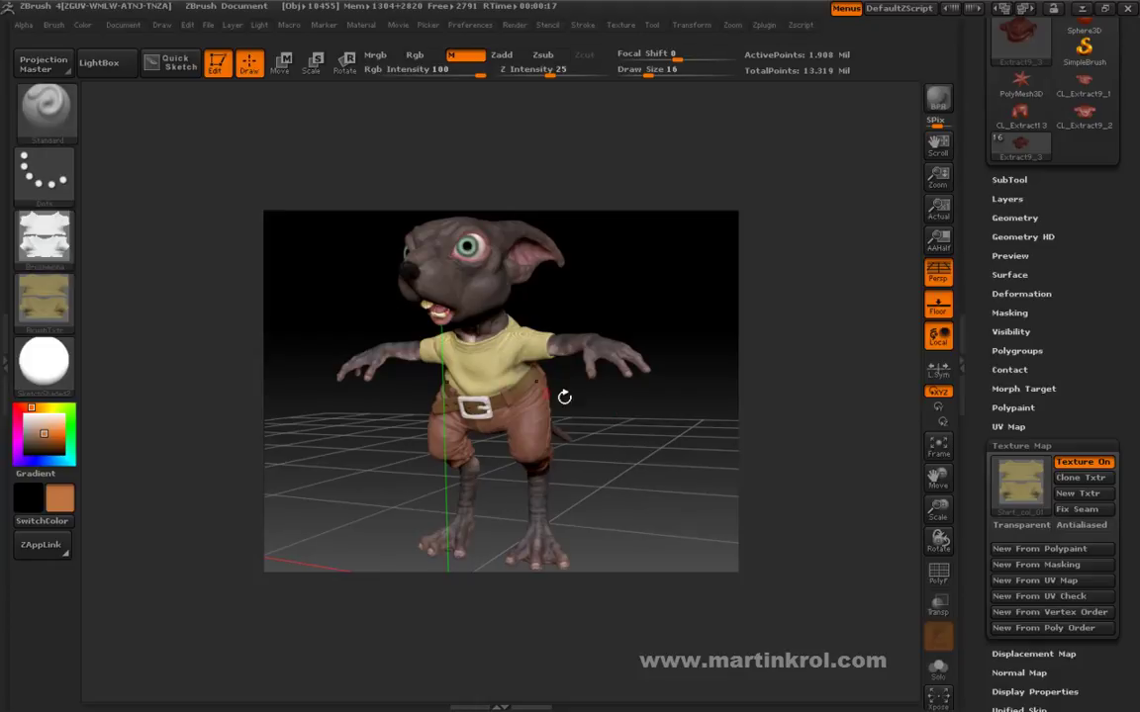
Resize the document to width 2215 with proportions kept, and confirm the crop
{"action": "left_click", "coordinate": [124, 24]}
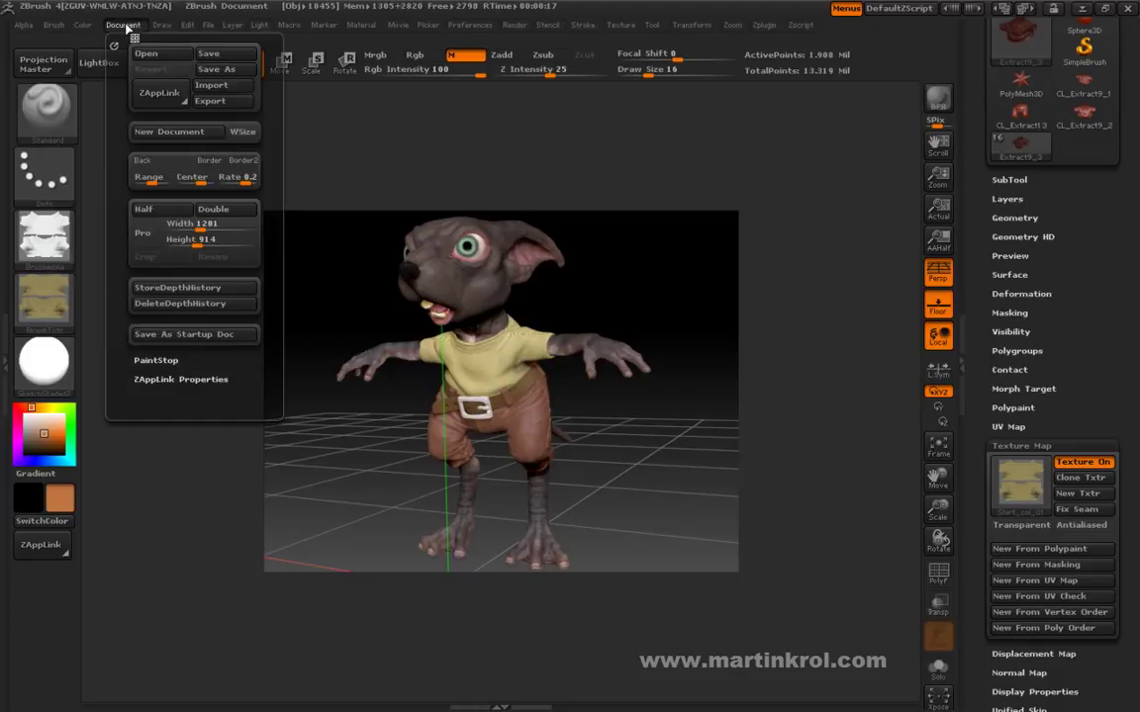
{"action": "left_click_drag", "start_coordinate": [201, 223], "coordinate": [209, 224]}
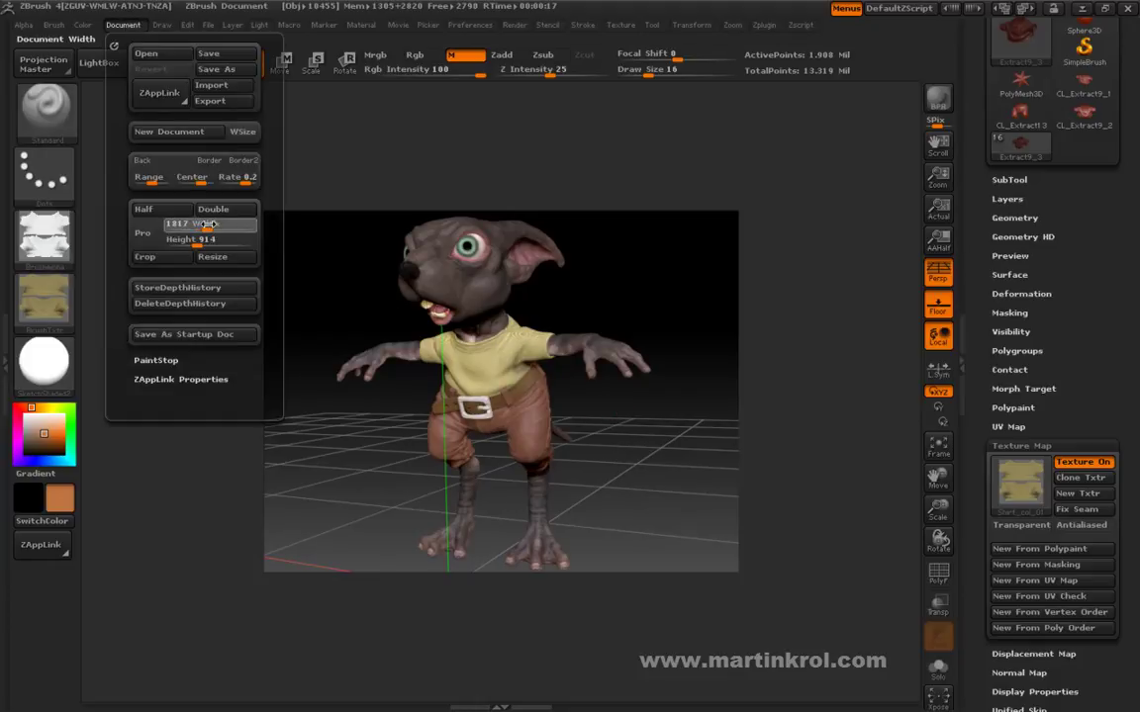
{"action": "left_click", "coordinate": [209, 224]}
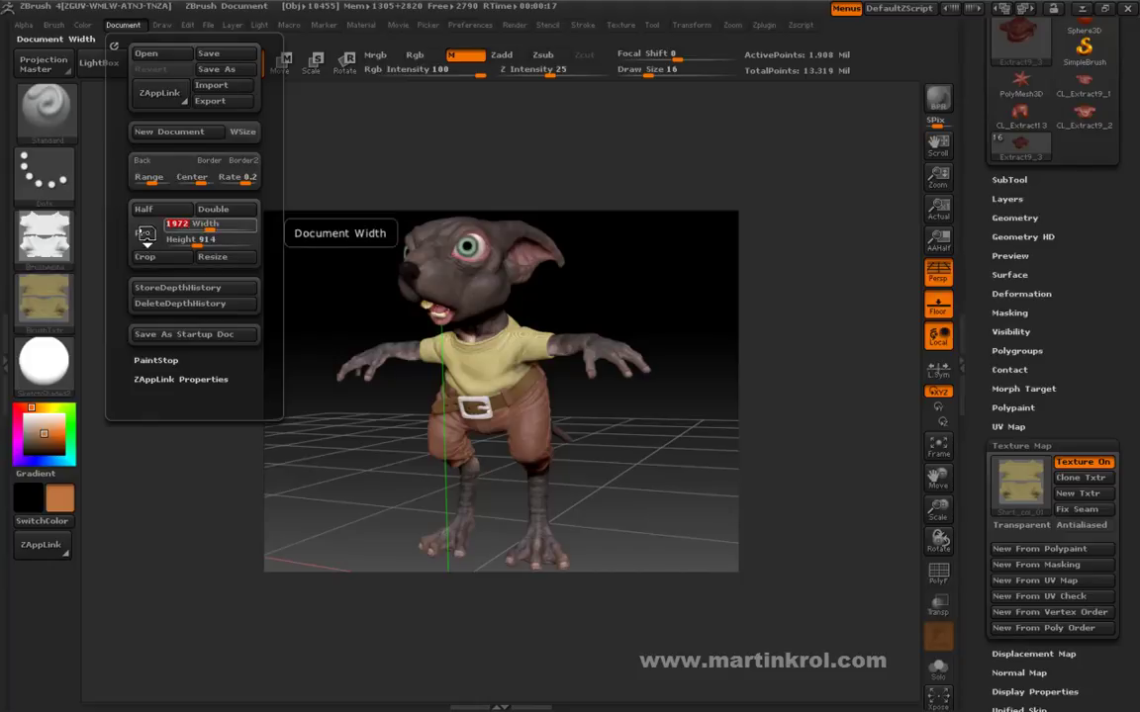
{"action": "left_click", "coordinate": [144, 233]}
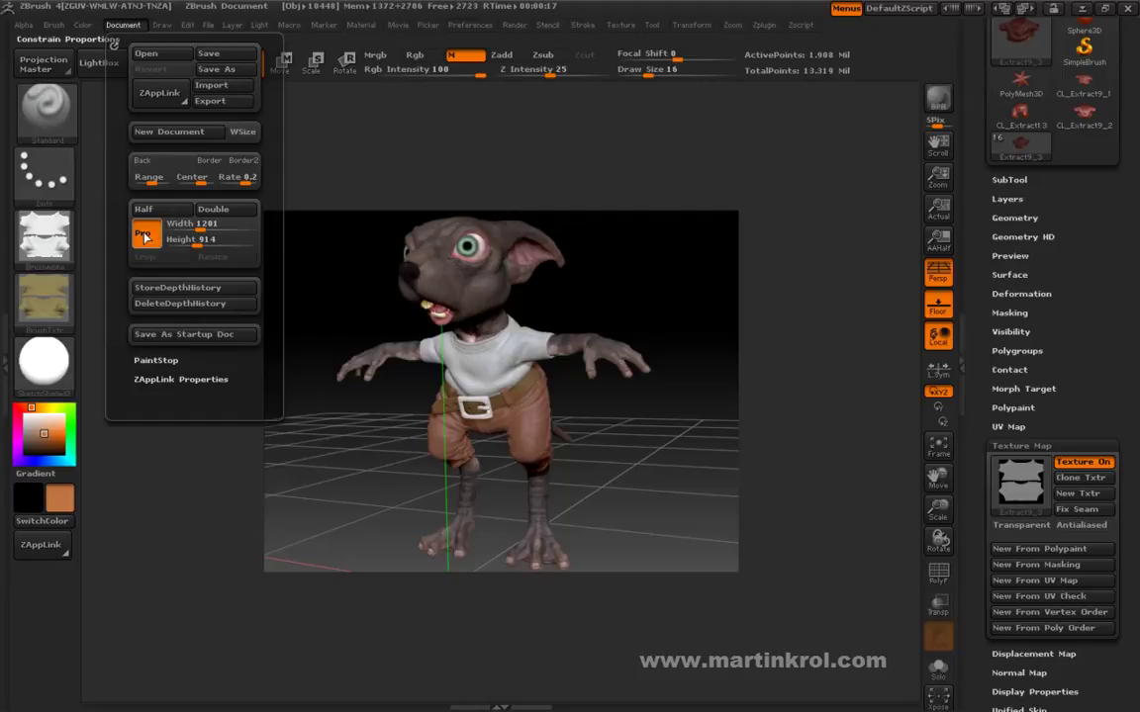
{"action": "left_click_drag", "start_coordinate": [198, 225], "coordinate": [203, 226]}
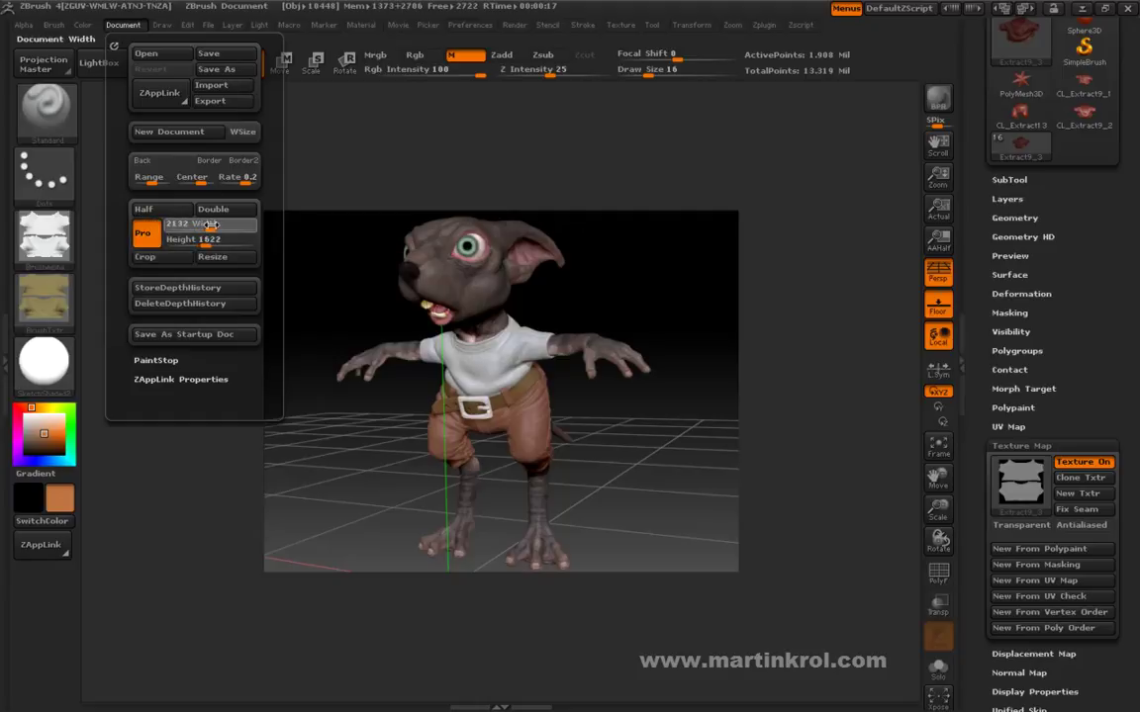
{"action": "left_click", "coordinate": [209, 223]}
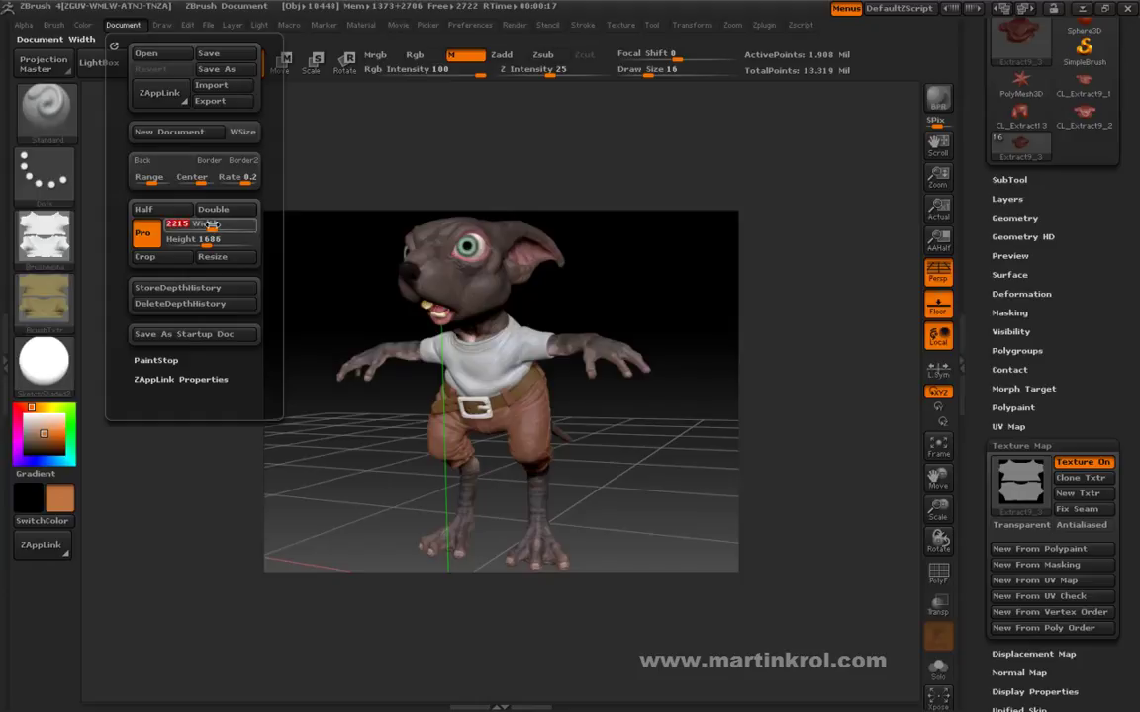
{"action": "left_click", "coordinate": [162, 259]}
{"action": "left_click", "coordinate": [596, 411]}
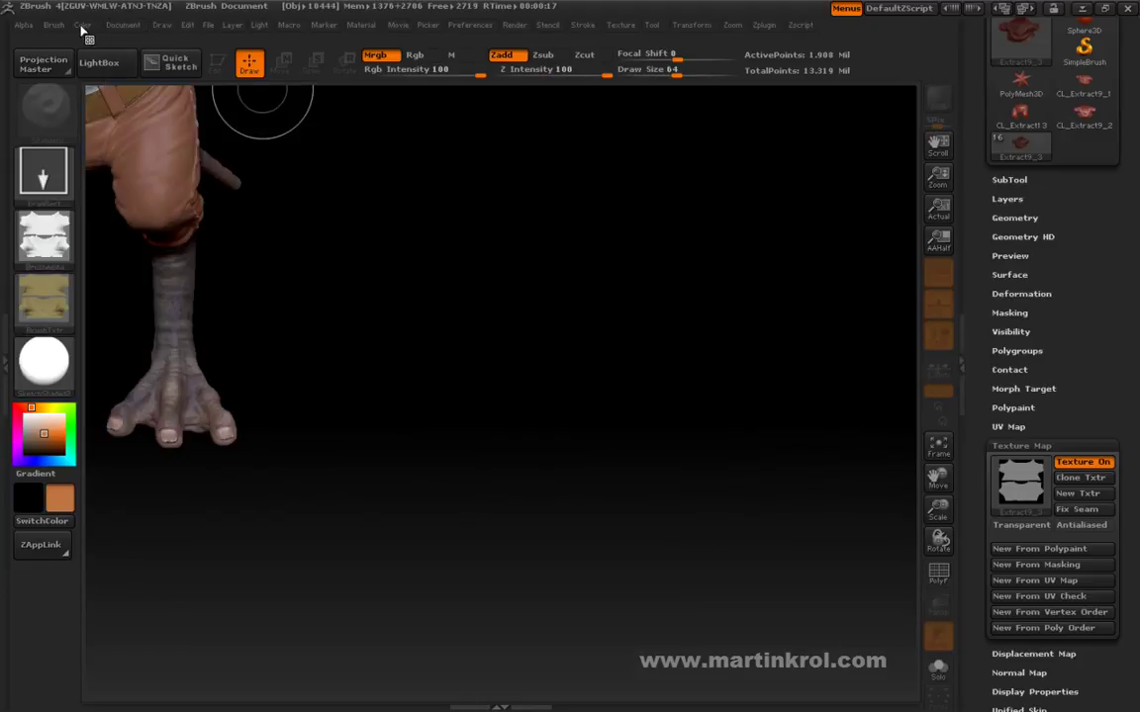
Close the colour settings and redraw the mouse on the enlarged canvas
{"action": "left_click", "coordinate": [79, 27]}
{"action": "left_click", "coordinate": [178, 319]}
{"action": "left_click_drag", "start_coordinate": [450, 327], "coordinate": [447, 516]}
{"action": "key", "text": "space"}
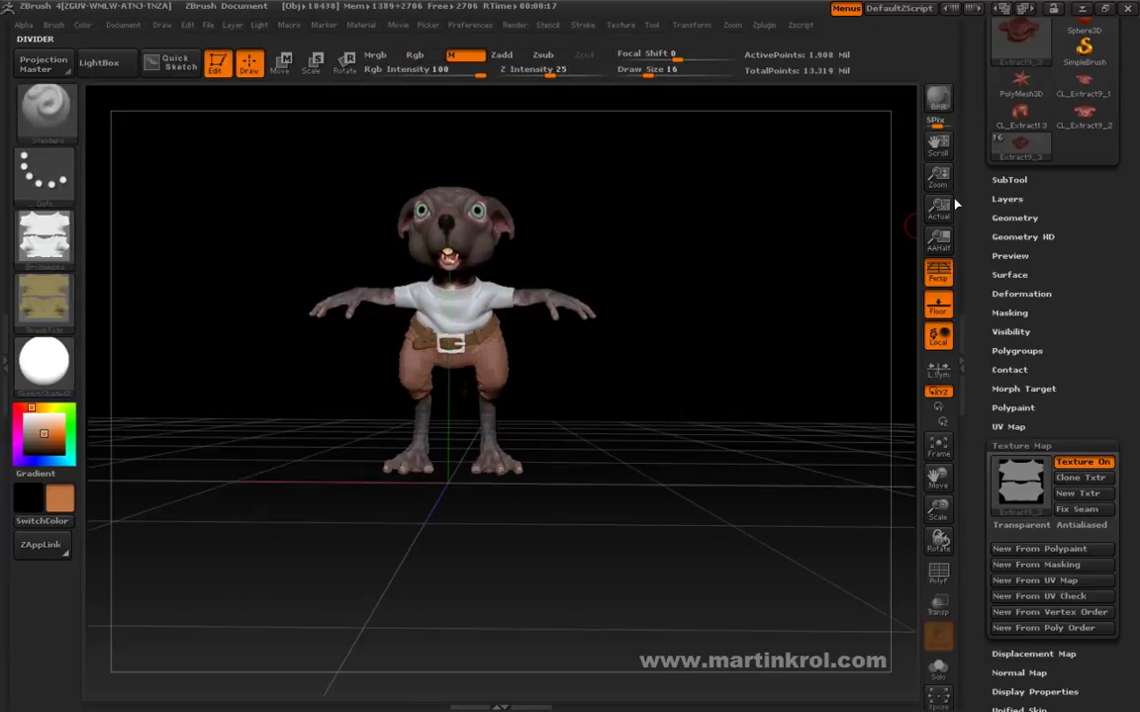
Fit the enlarged document with AAHalf and scale the mouse up to fill it
{"action": "left_click", "coordinate": [945, 240]}
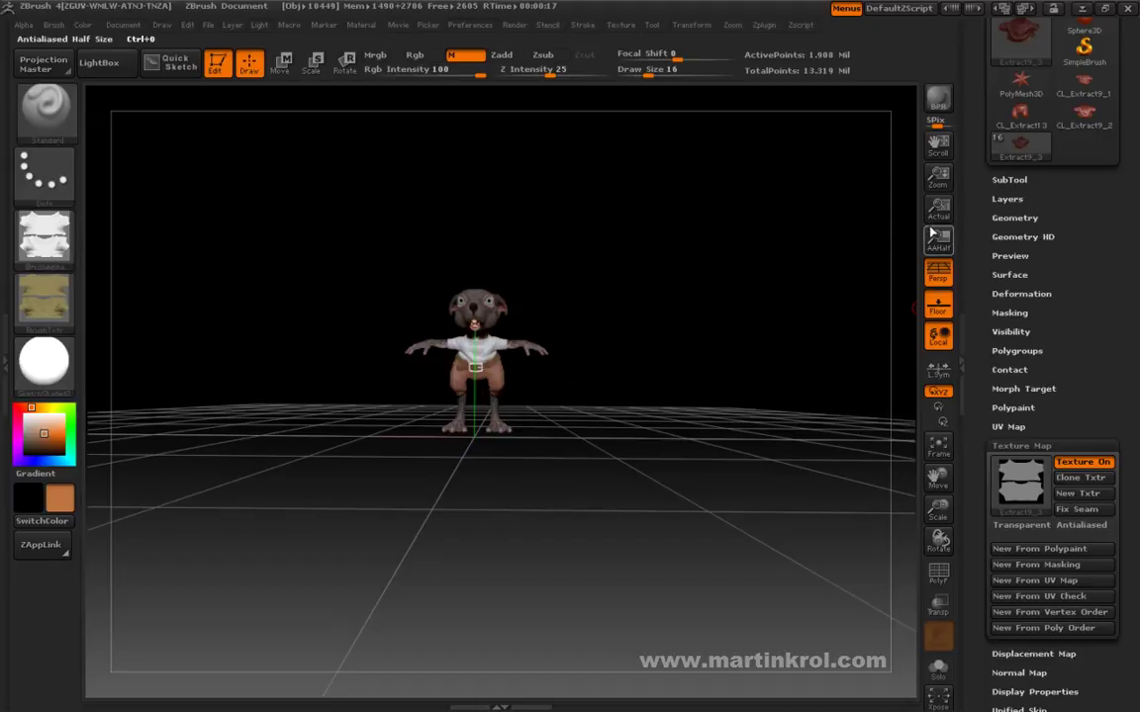
{"action": "left_click_drag", "start_coordinate": [934, 182], "coordinate": [761, 338]}
{"action": "mouse_move", "coordinate": [644, 342]}
{"action": "left_mouse_down"}
{"action": "mouse_move", "coordinate": [627, 463]}
{"action": "mouse_move", "coordinate": [648, 465]}
{"action": "mouse_move", "coordinate": [647, 455]}
{"action": "mouse_move", "coordinate": [657, 480]}
{"action": "left_mouse_up"}
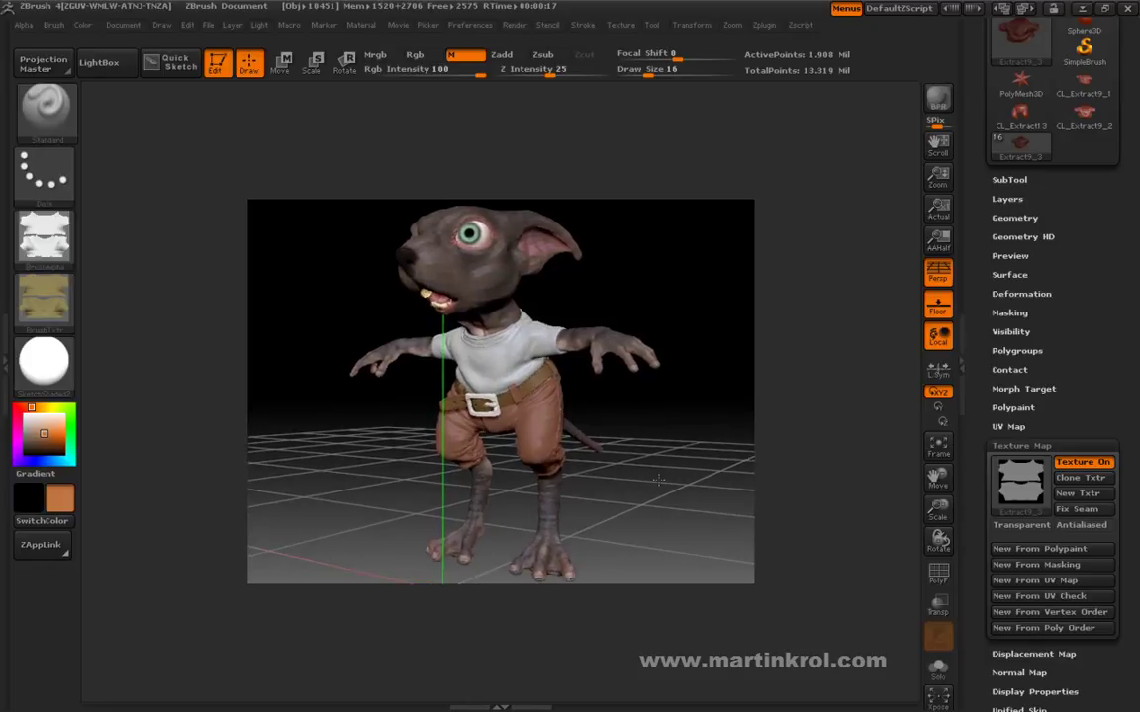
Apply the Shirt_col_01 texture map to the shirt and view the document at Actual size
{"action": "left_click", "coordinate": [1018, 489]}
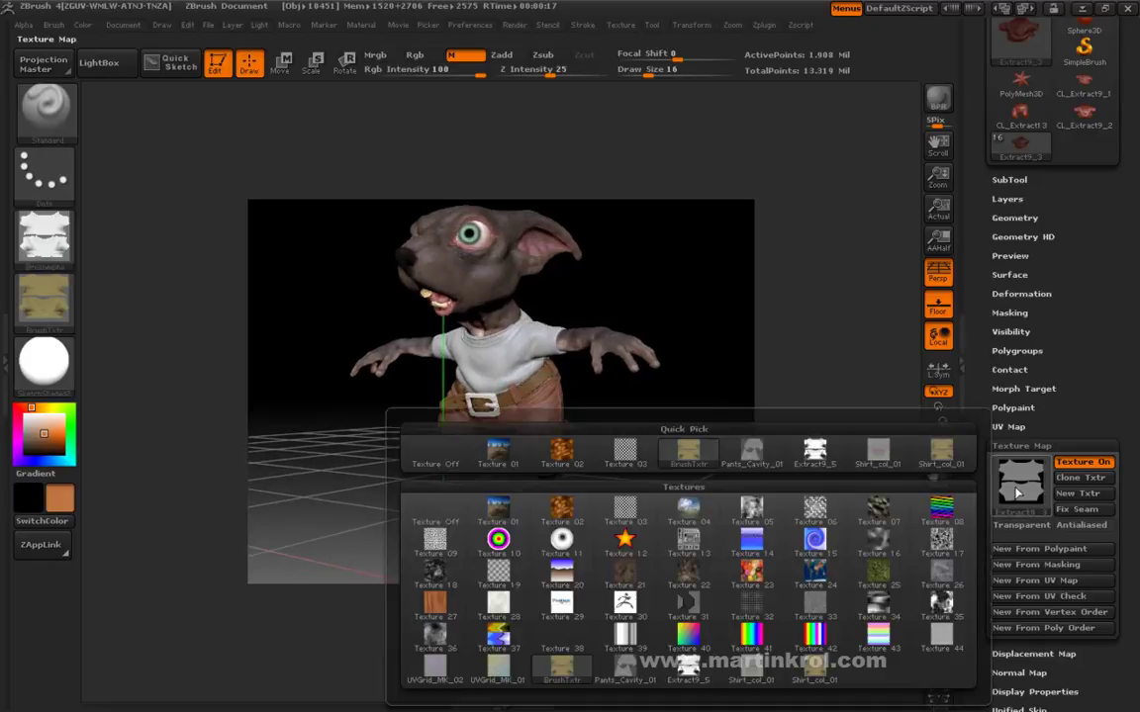
{"action": "left_click", "coordinate": [950, 457]}
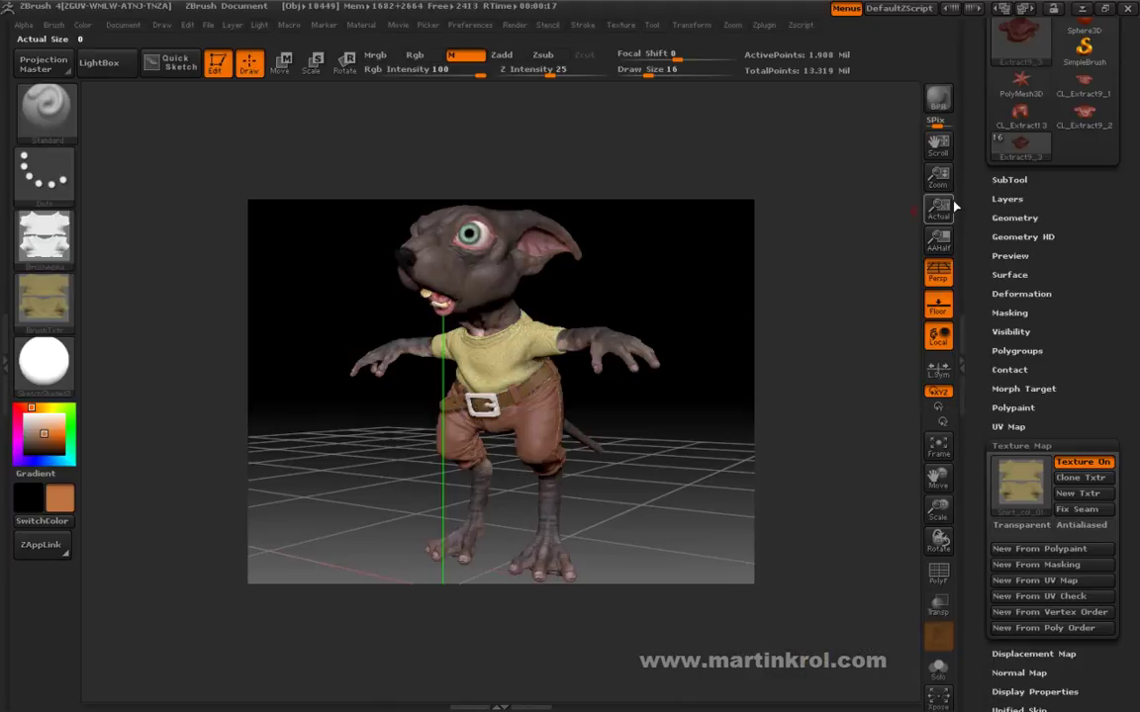
{"action": "left_click", "coordinate": [940, 209]}
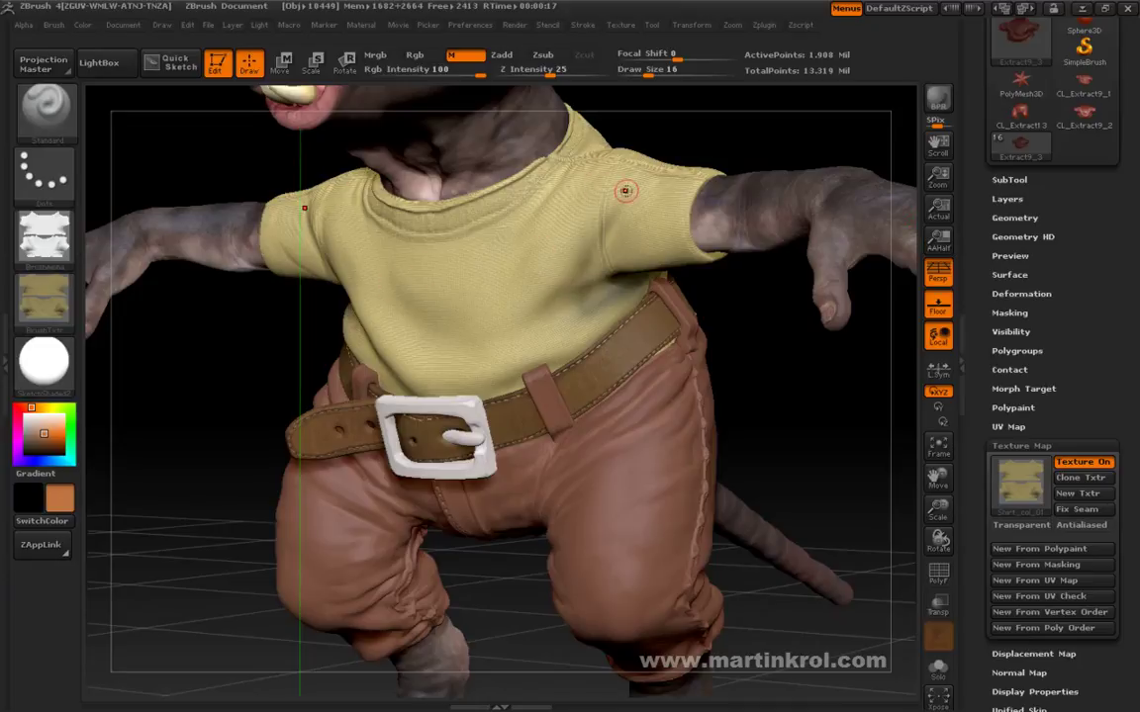
Render the textured mouse with BPR on the enlarged document
{"action": "left_click", "coordinate": [942, 96]}
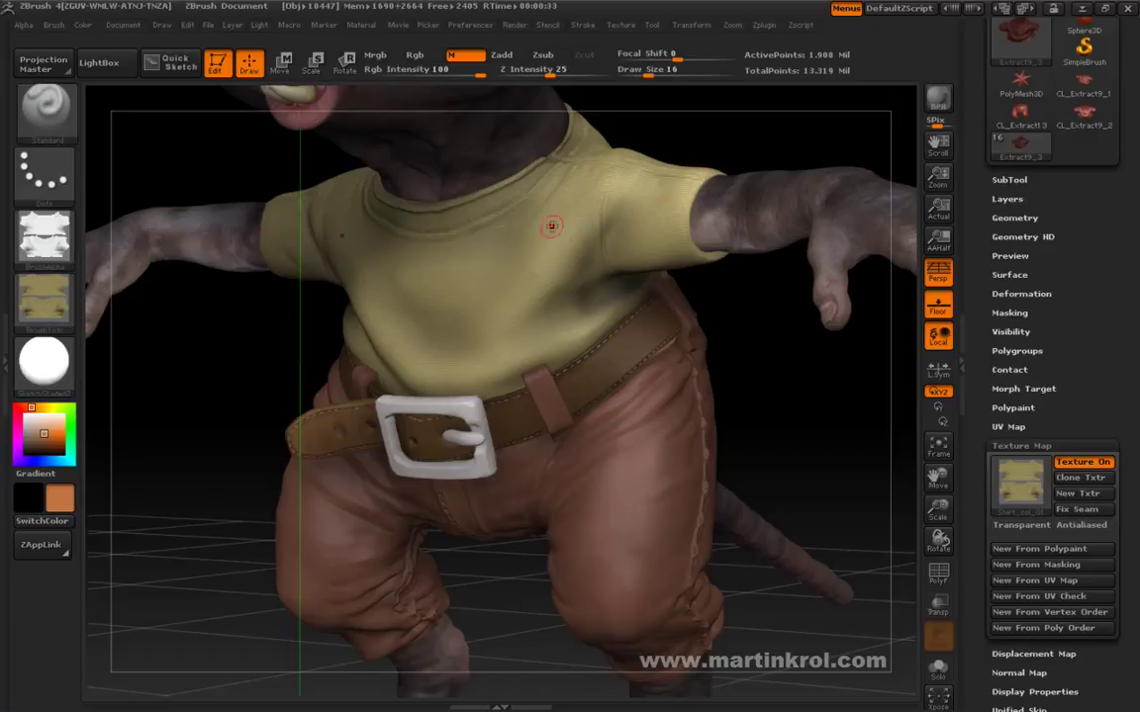
{"action": "left_click_drag", "start_coordinate": [938, 145], "coordinate": [965, 313]}
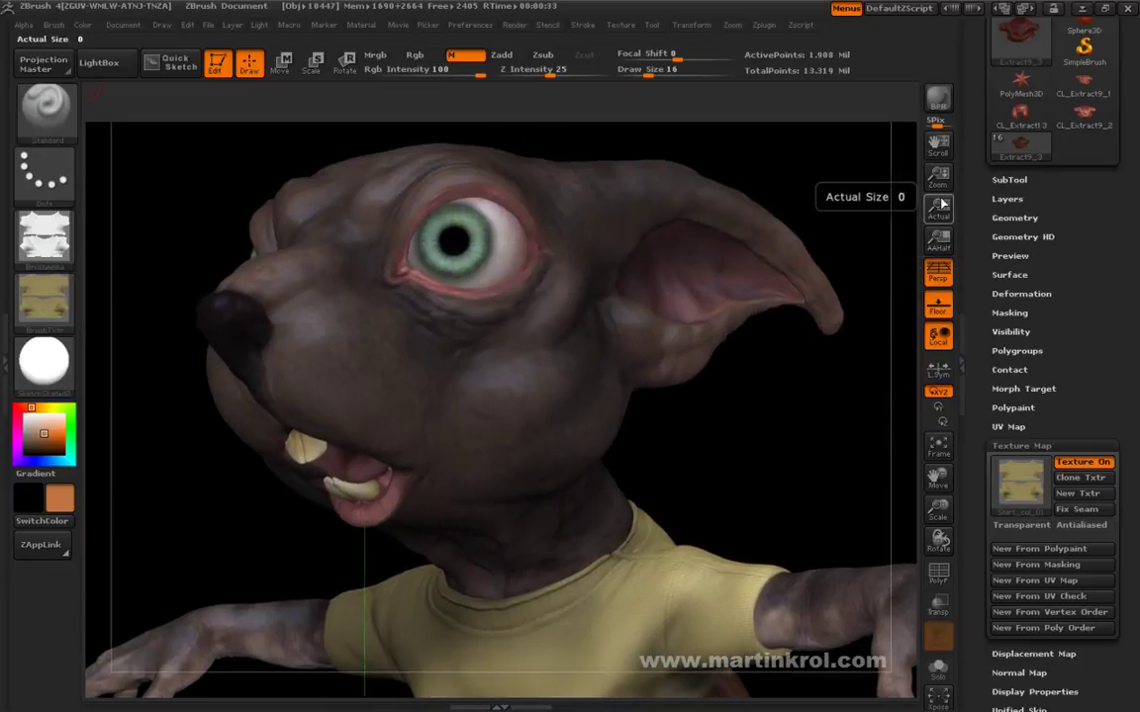
{"action": "left_click_drag", "start_coordinate": [938, 145], "coordinate": [871, 74]}
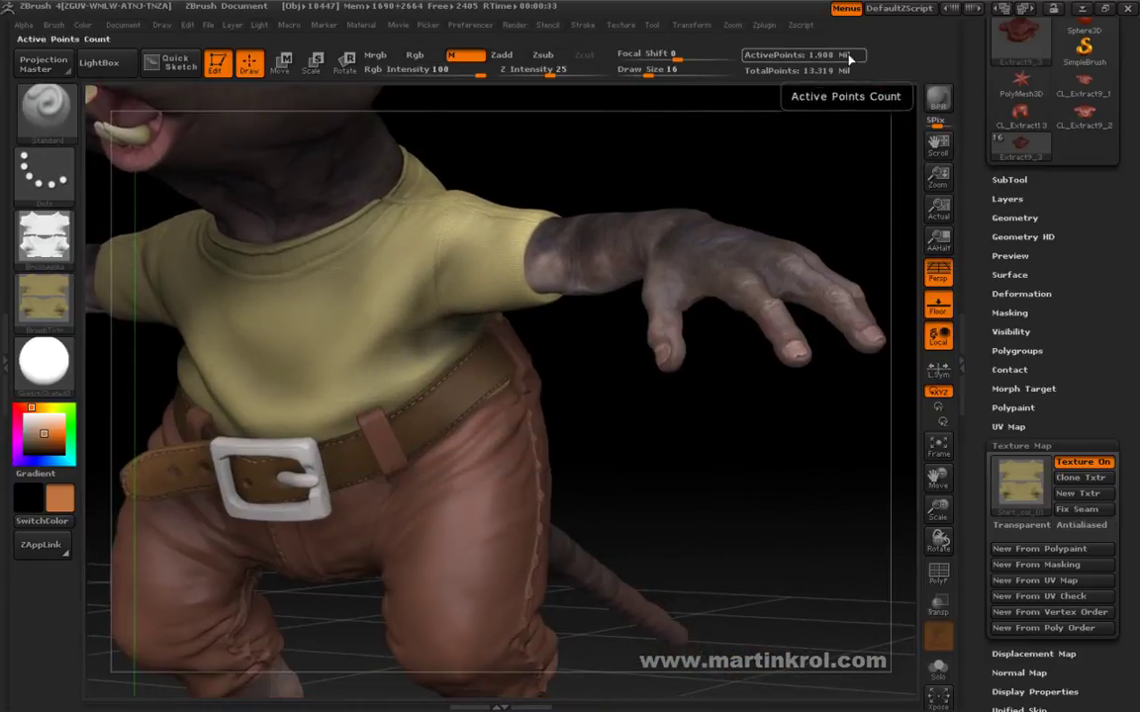
{"action": "mouse_move", "coordinate": [935, 146]}
{"action": "left_mouse_down"}
{"action": "mouse_move", "coordinate": [1024, 8]}
{"action": "mouse_move", "coordinate": [1034, 153]}
{"action": "mouse_move", "coordinate": [1048, 178]}
{"action": "left_mouse_up"}
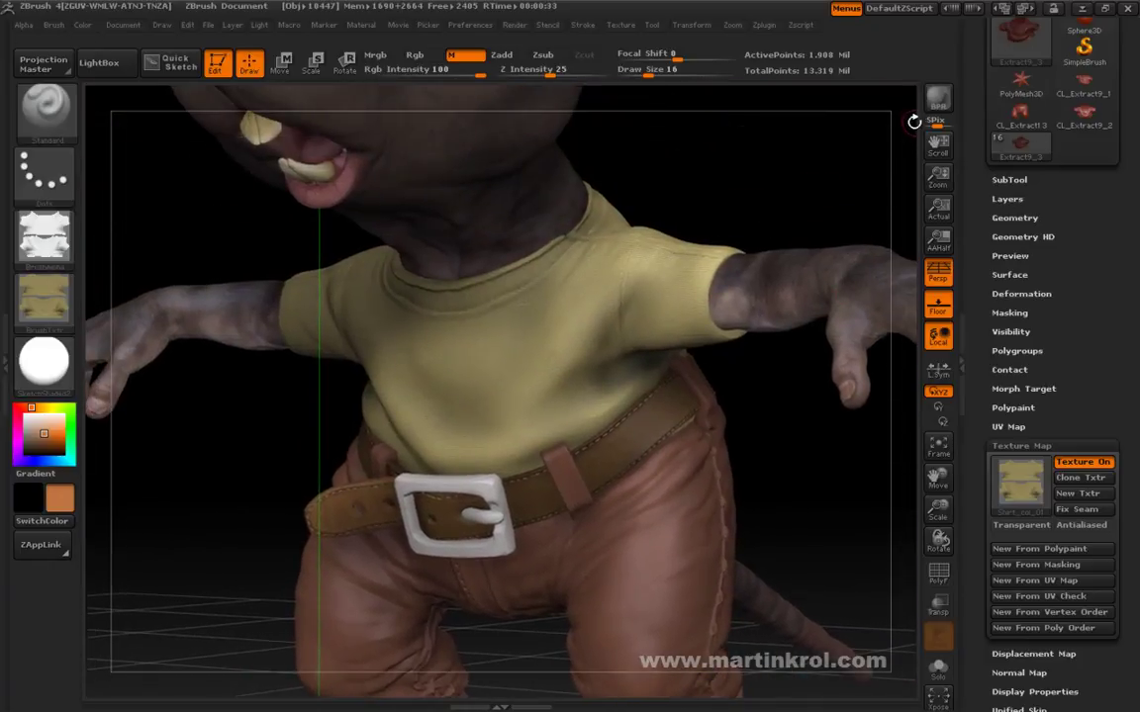
{"action": "left_click_drag", "start_coordinate": [938, 144], "coordinate": [945, 160]}
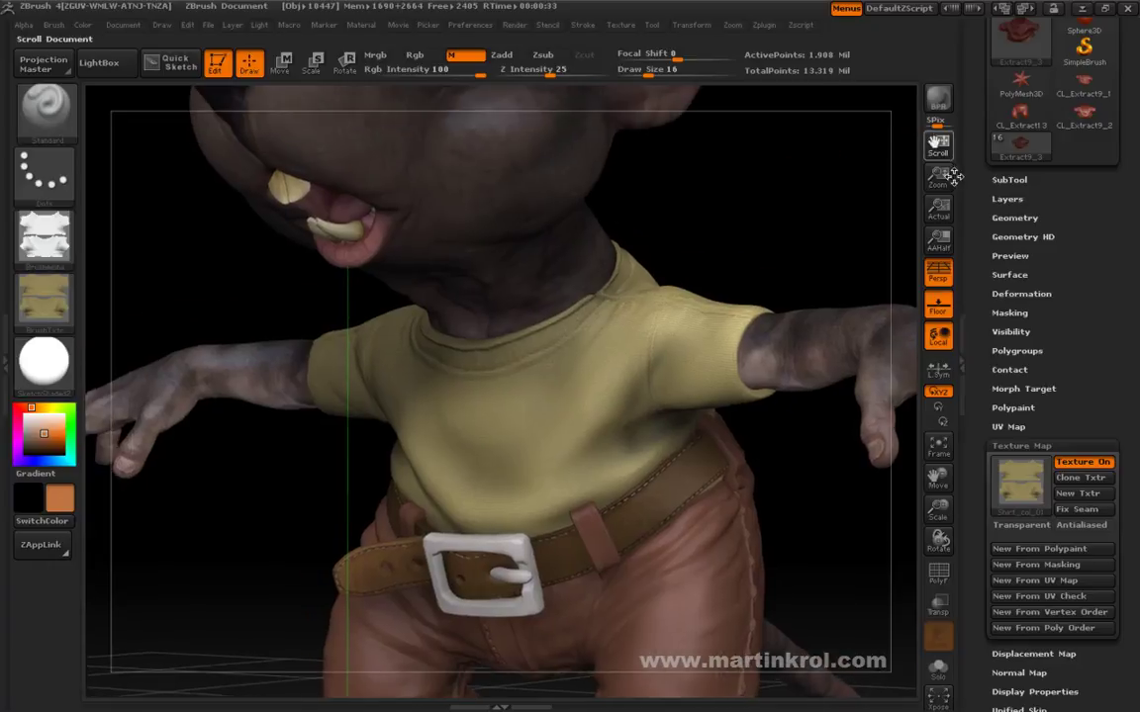
{"action": "left_click_drag", "start_coordinate": [843, 131], "coordinate": [945, 203]}
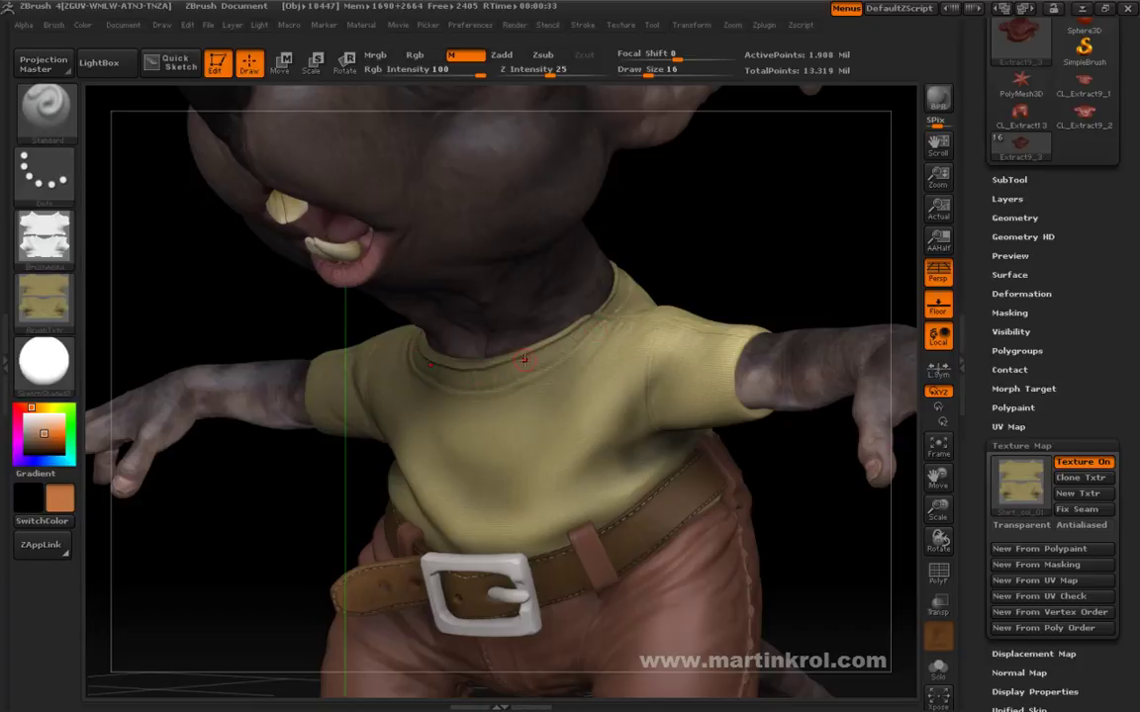
{"action": "left_click_drag", "start_coordinate": [573, 366], "coordinate": [409, 374]}
{"action": "left_click_drag", "start_coordinate": [581, 340], "coordinate": [409, 349]}
{"action": "mouse_move", "coordinate": [582, 334]}
{"action": "left_mouse_down"}
{"action": "mouse_move", "coordinate": [464, 375]}
{"action": "mouse_move", "coordinate": [508, 364]}
{"action": "left_mouse_up"}
{"action": "left_click_drag", "start_coordinate": [584, 333], "coordinate": [565, 336]}
{"action": "left_click_drag", "start_coordinate": [433, 398], "coordinate": [433, 384]}
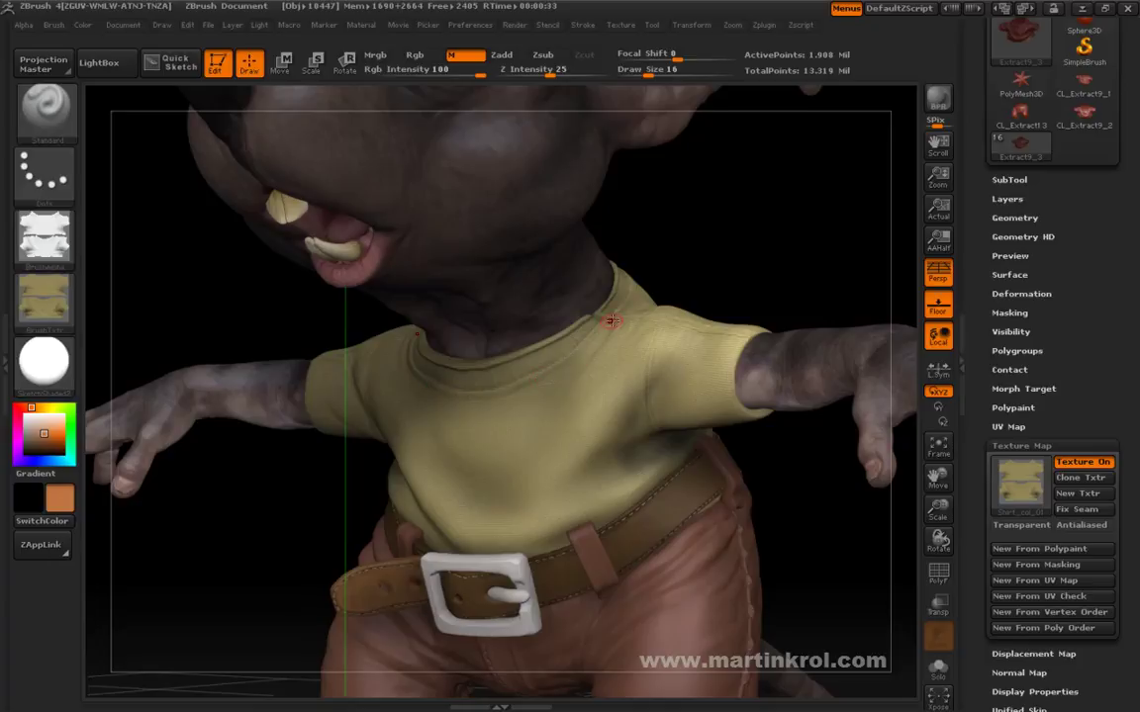